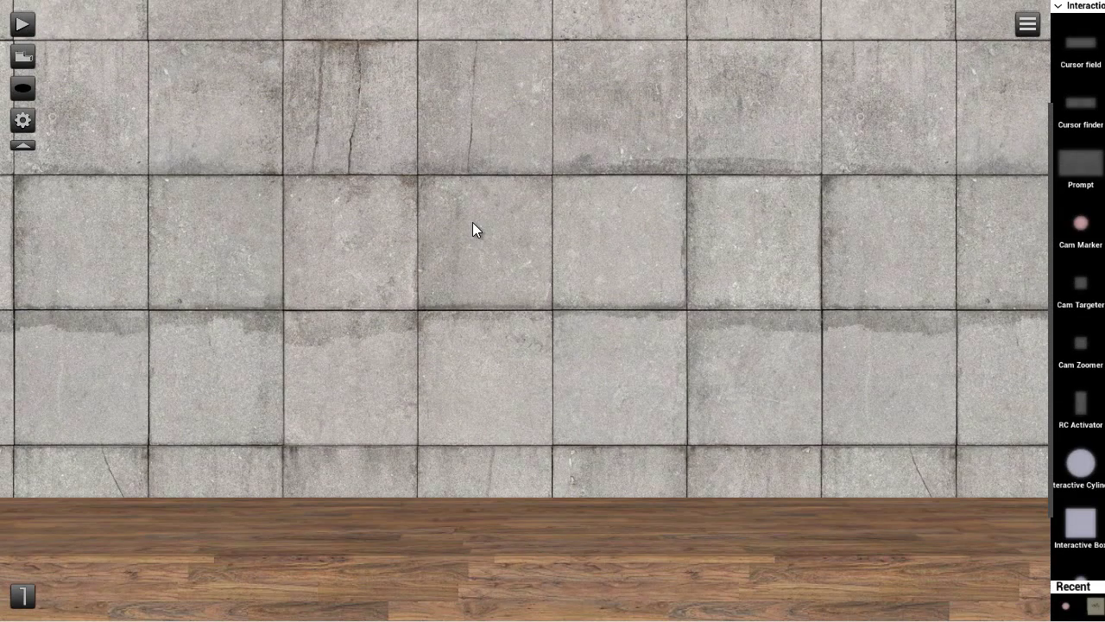
pyautogui.click(1069, 16)
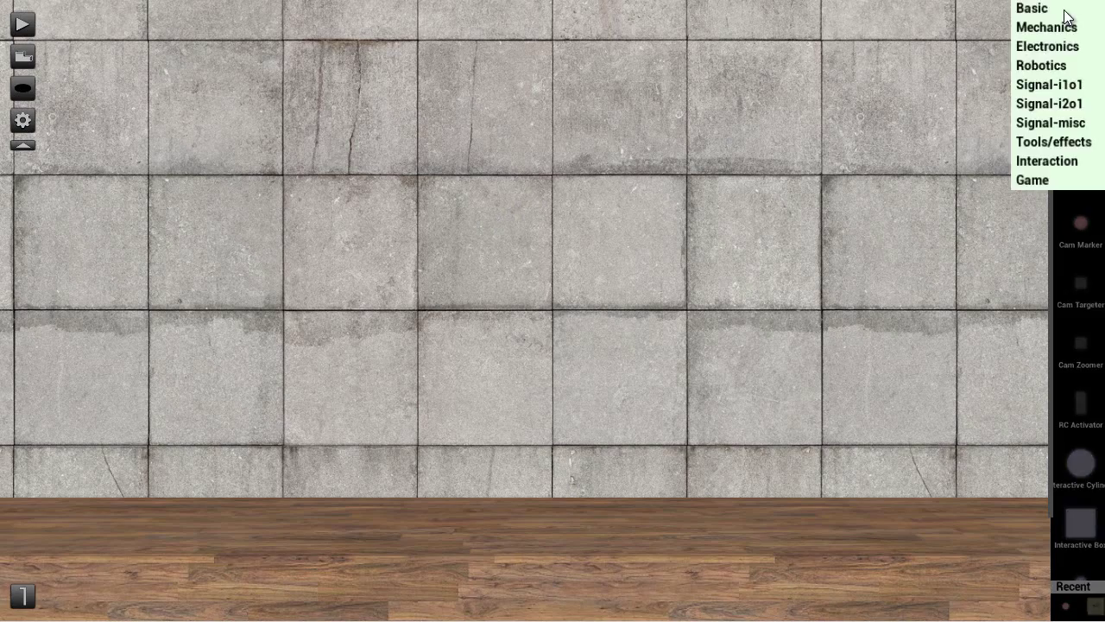
pyautogui.click(1066, 12)
pyautogui.scroll(-5, 644, 147)
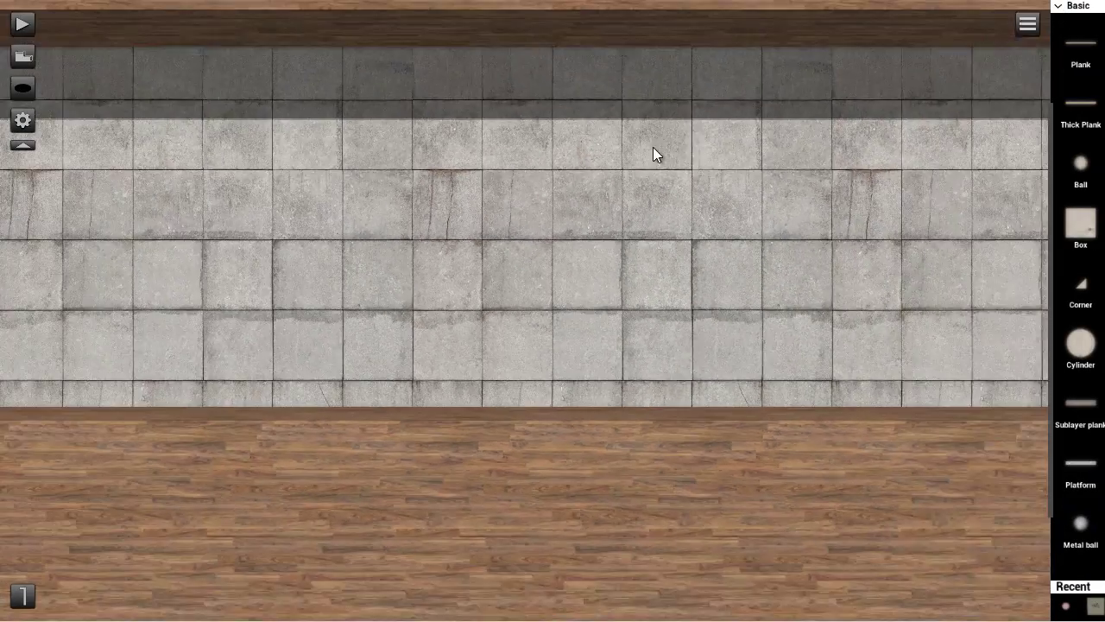
pyautogui.scroll(7, 661, 142)
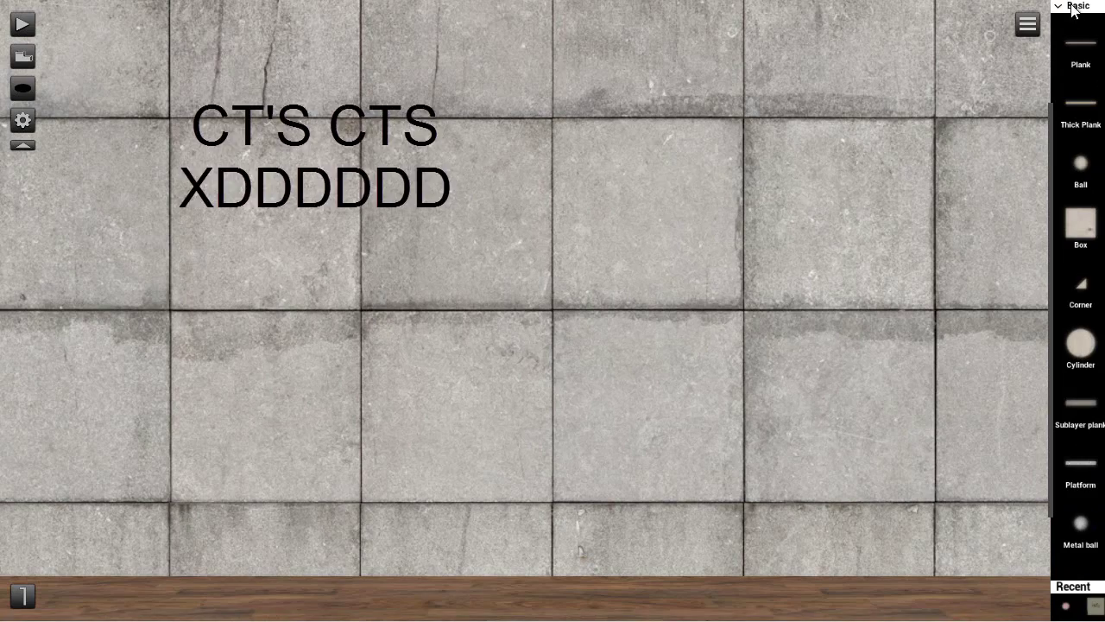
# Step: Place a CT Mini, a CT Servo and a CT Feedback controller on the wall, stacked one below the other
pyautogui.click(1078, 12)
pyautogui.click(1069, 70)
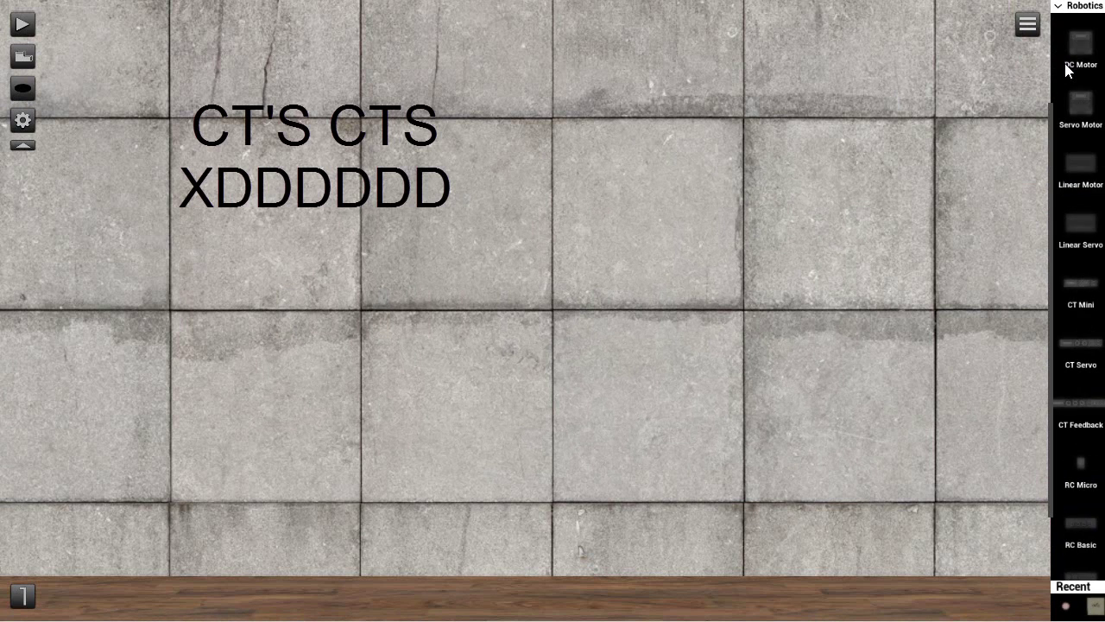
pyautogui.scroll(-1, 1079, 120)
pyautogui.moveTo(1087, 216); pyautogui.dragTo(781, 169)
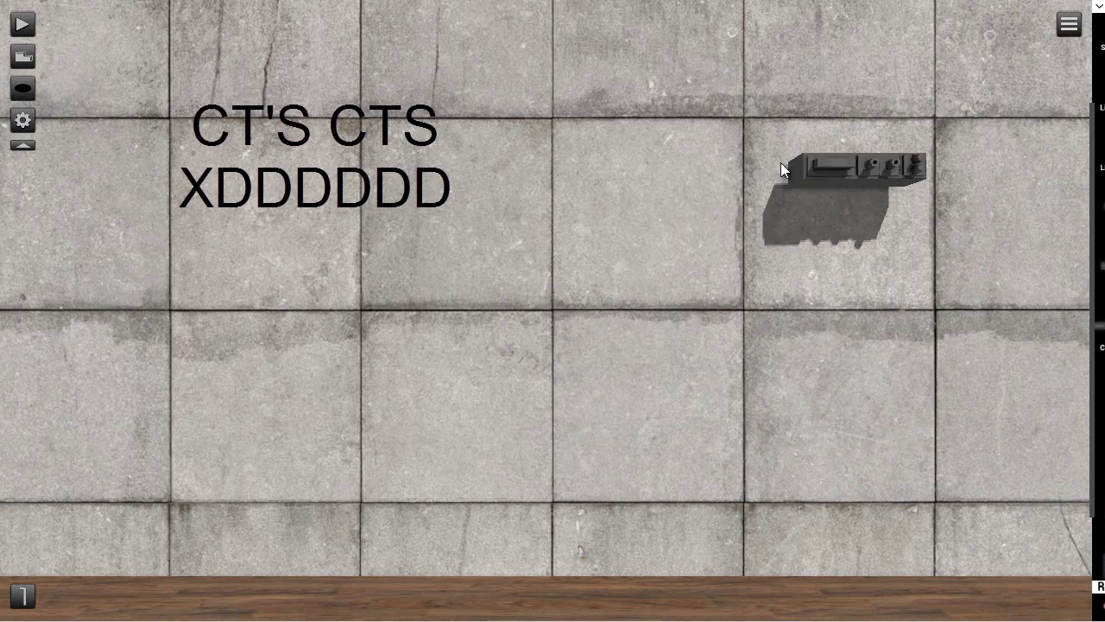
pyautogui.moveTo(1085, 267); pyautogui.dragTo(753, 178)
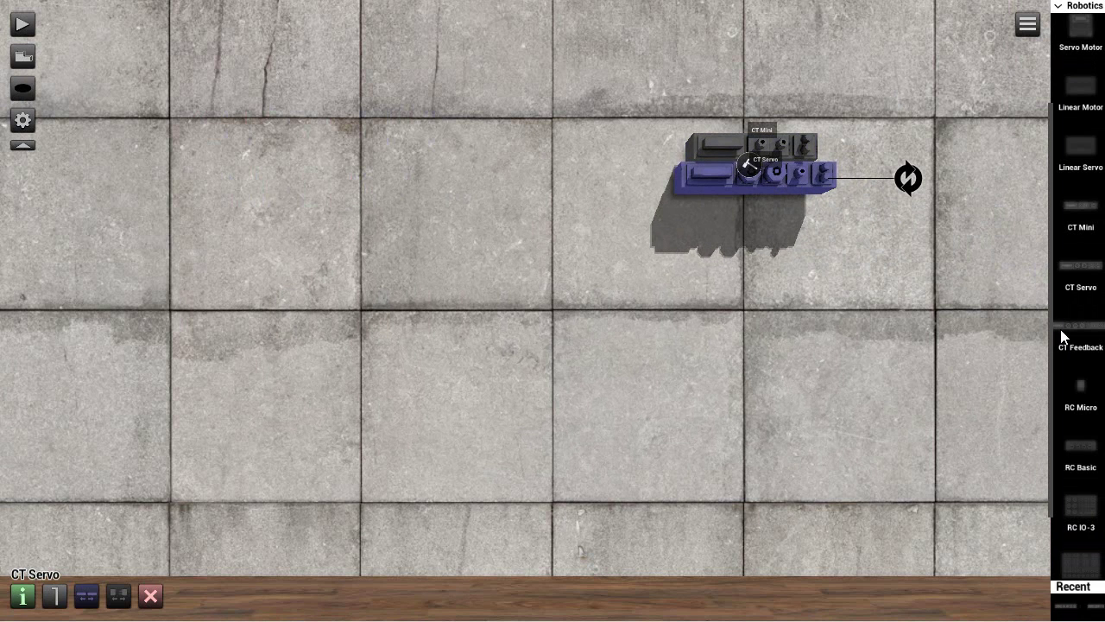
pyautogui.moveTo(1062, 336); pyautogui.dragTo(764, 194)
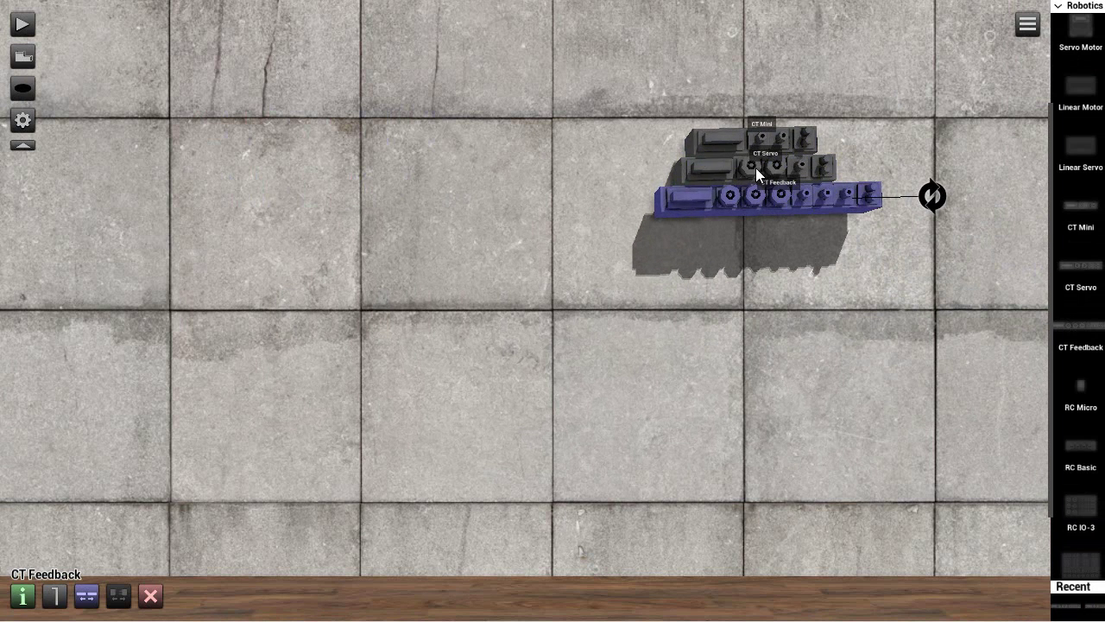
# Step: Add a DC Motor and a Servo Motor side by side, above and to the left of the CT controllers
pyautogui.click(755, 167)
pyautogui.moveTo(967, 330); pyautogui.dragTo(754, 352)
pyautogui.scroll(2, 994, 202)
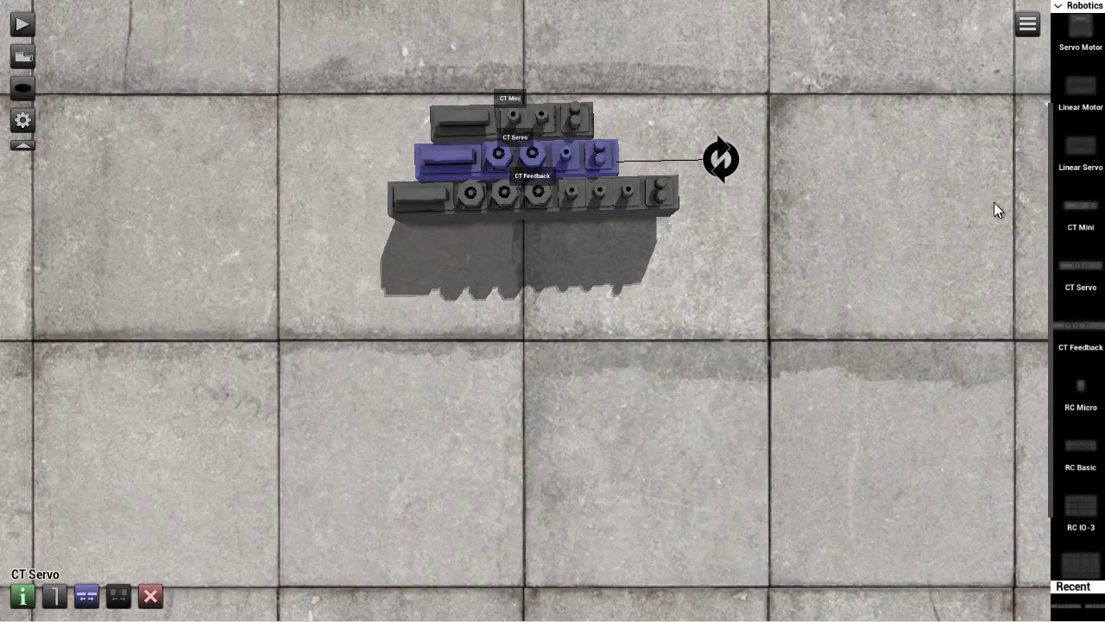
pyautogui.scroll(-2, 900, 149)
pyautogui.moveTo(933, 98); pyautogui.dragTo(985, 203)
pyautogui.scroll(2, 1092, 149)
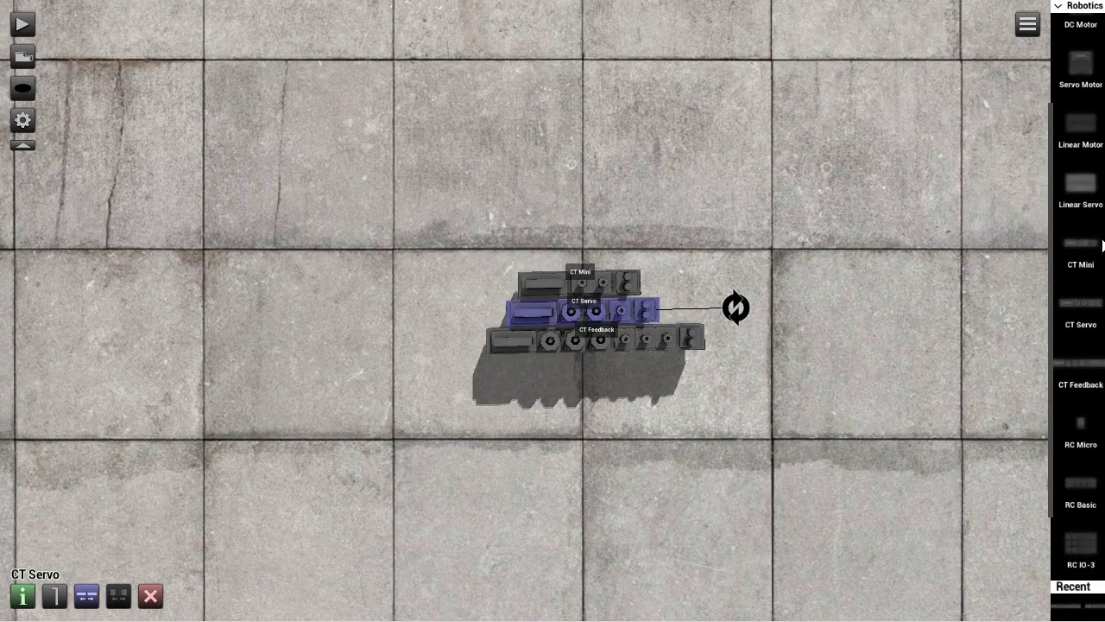
pyautogui.moveTo(1079, 55); pyautogui.dragTo(357, 109)
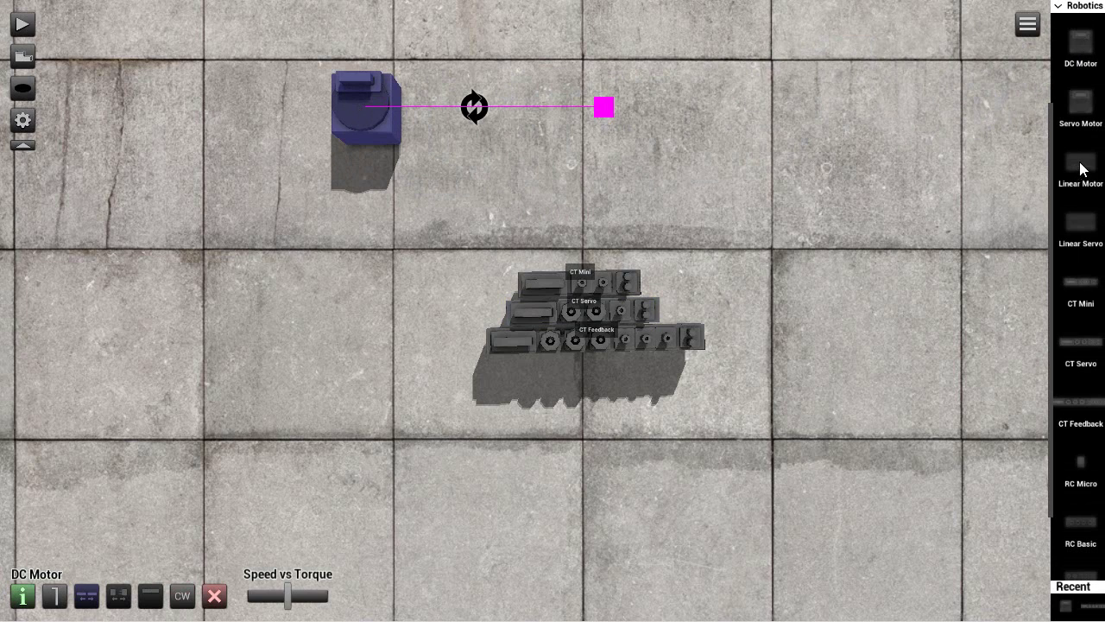
pyautogui.moveTo(1089, 124); pyautogui.dragTo(423, 108)
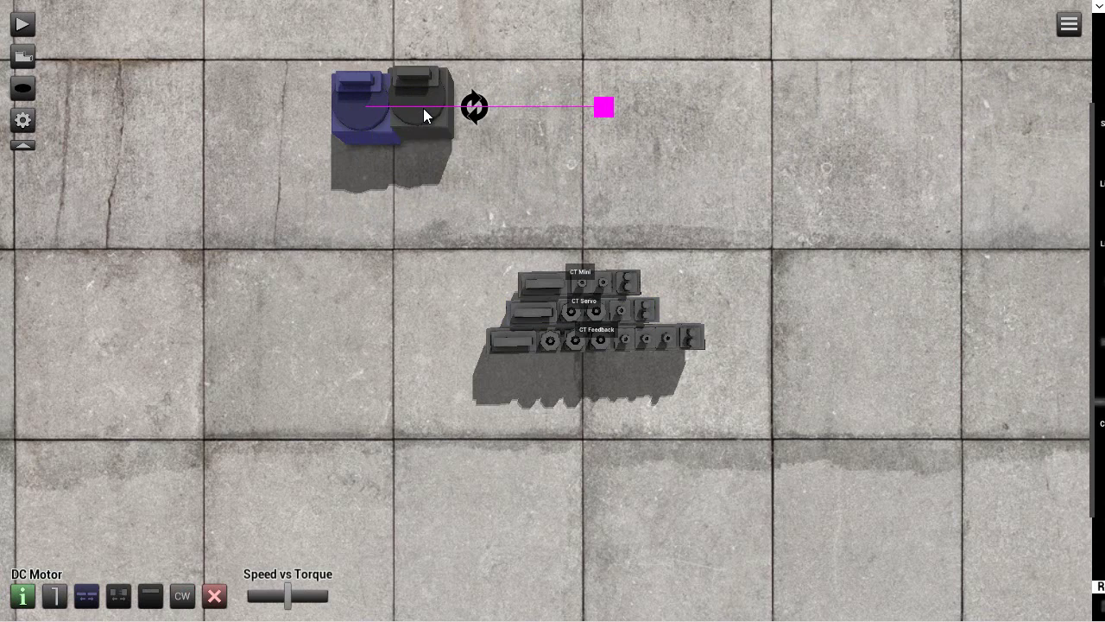
pyautogui.click(424, 106)
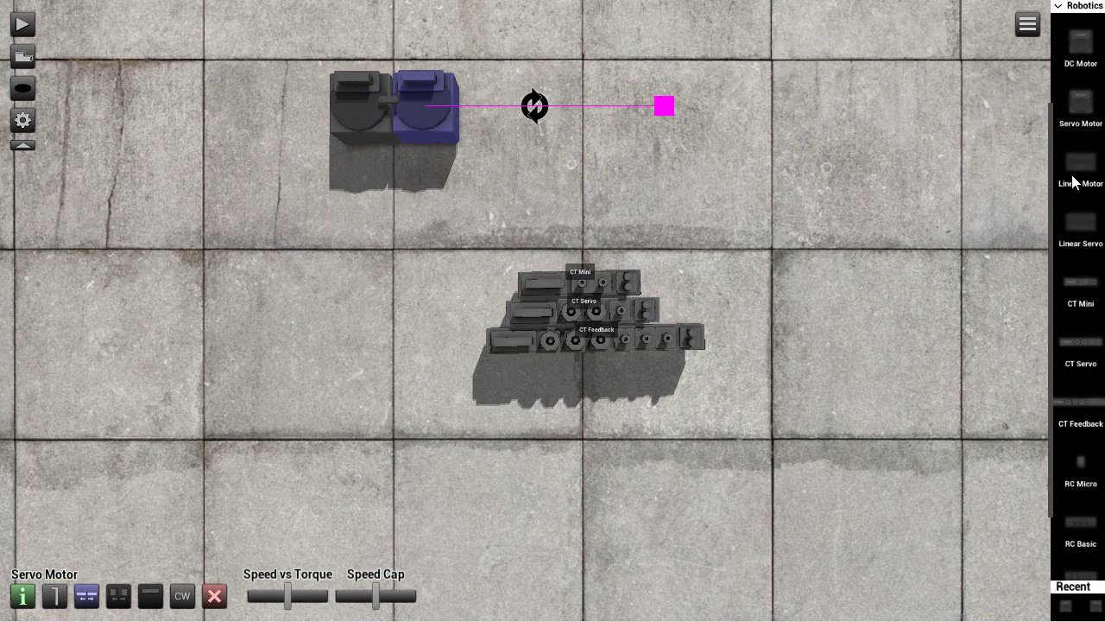
# Step: Attach a Linear Motor beneath the two rotary motors and a Linear Servo directly below it
pyautogui.moveTo(1073, 182); pyautogui.dragTo(393, 170)
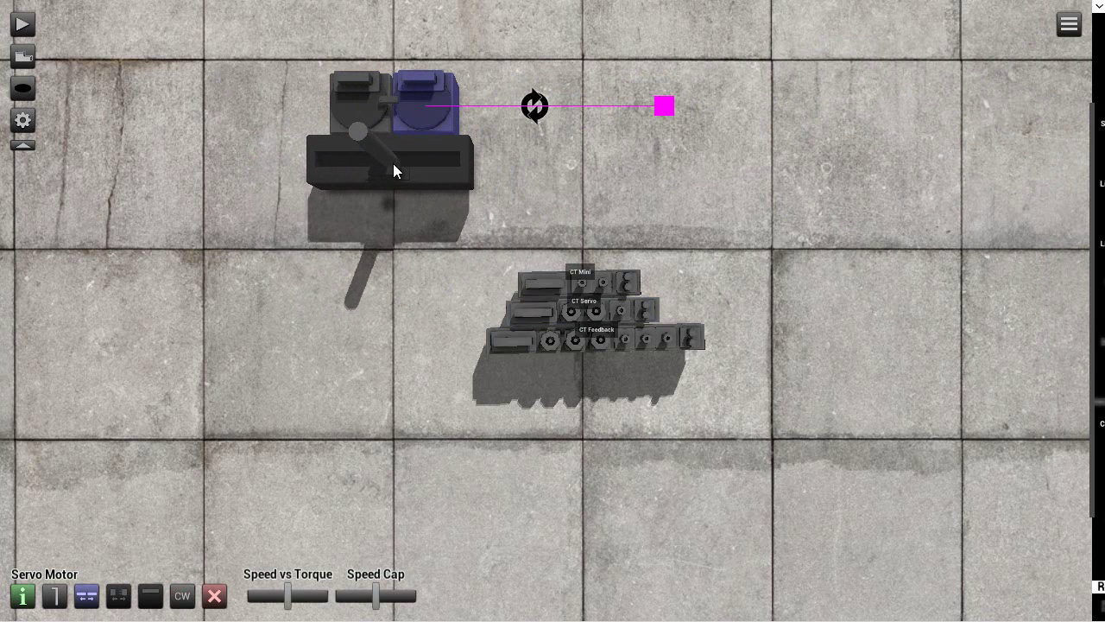
pyautogui.click(393, 166)
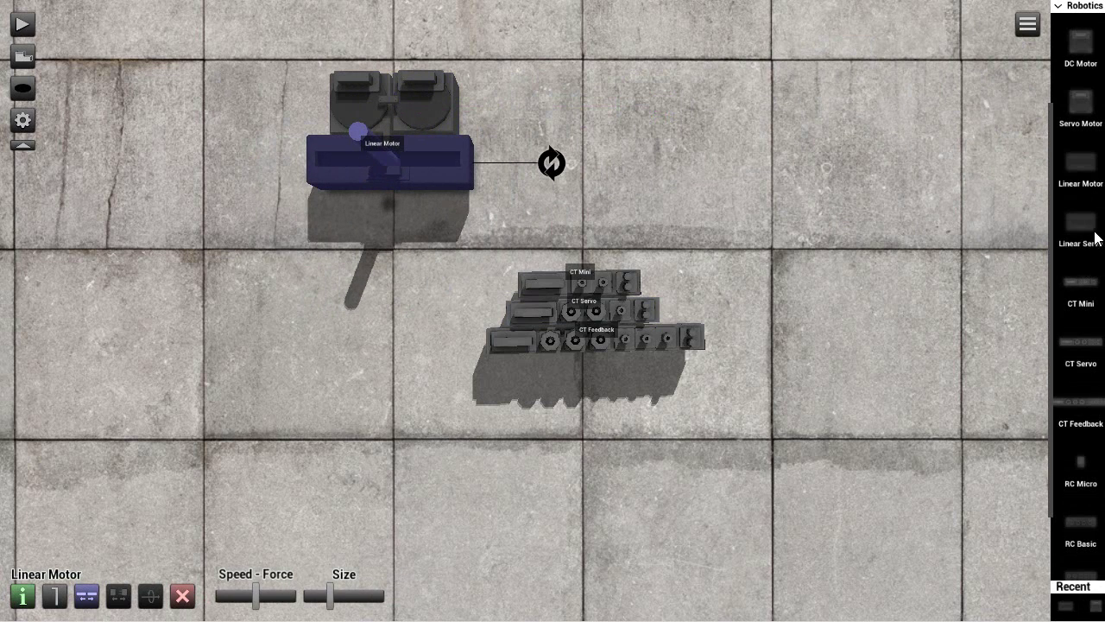
pyautogui.moveTo(1095, 238); pyautogui.dragTo(397, 213)
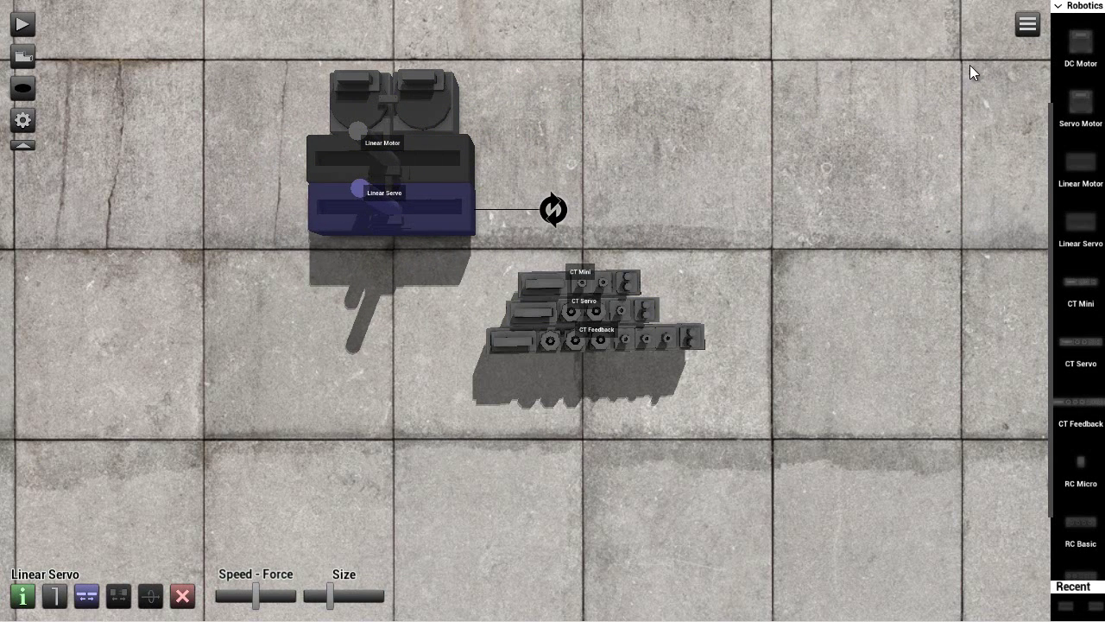
# Step: Add a plank with size 1.00, put it on layer 2 and attach its end to the DC Motor
pyautogui.click(1089, 10)
pyautogui.click(1086, 11)
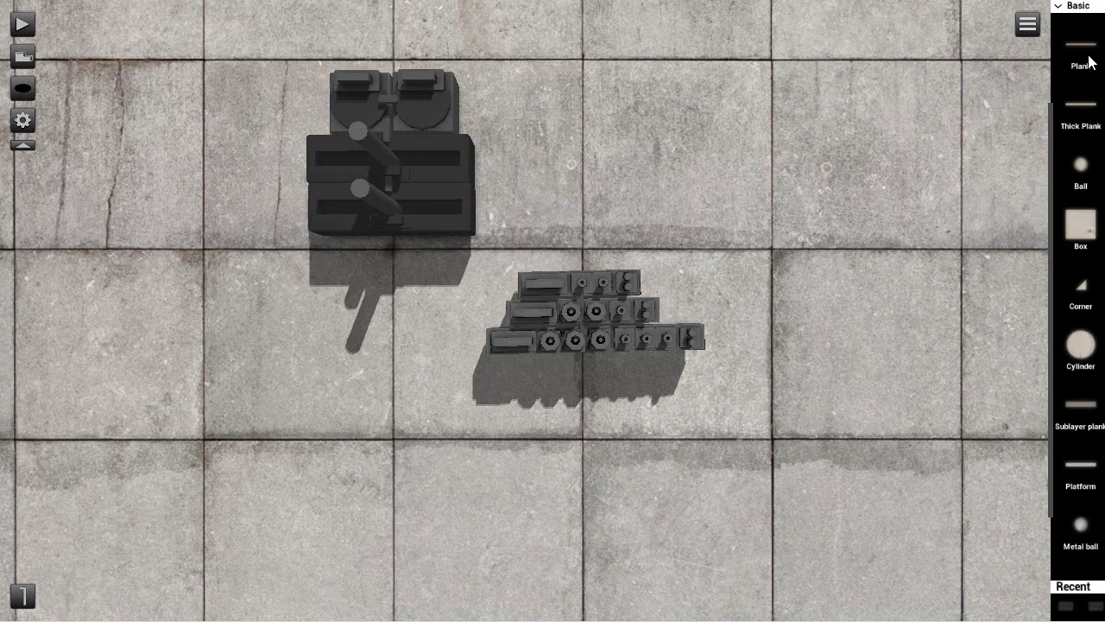
pyautogui.moveTo(1089, 62); pyautogui.dragTo(780, 111)
pyautogui.moveTo(152, 610); pyautogui.dragTo(127, 618)
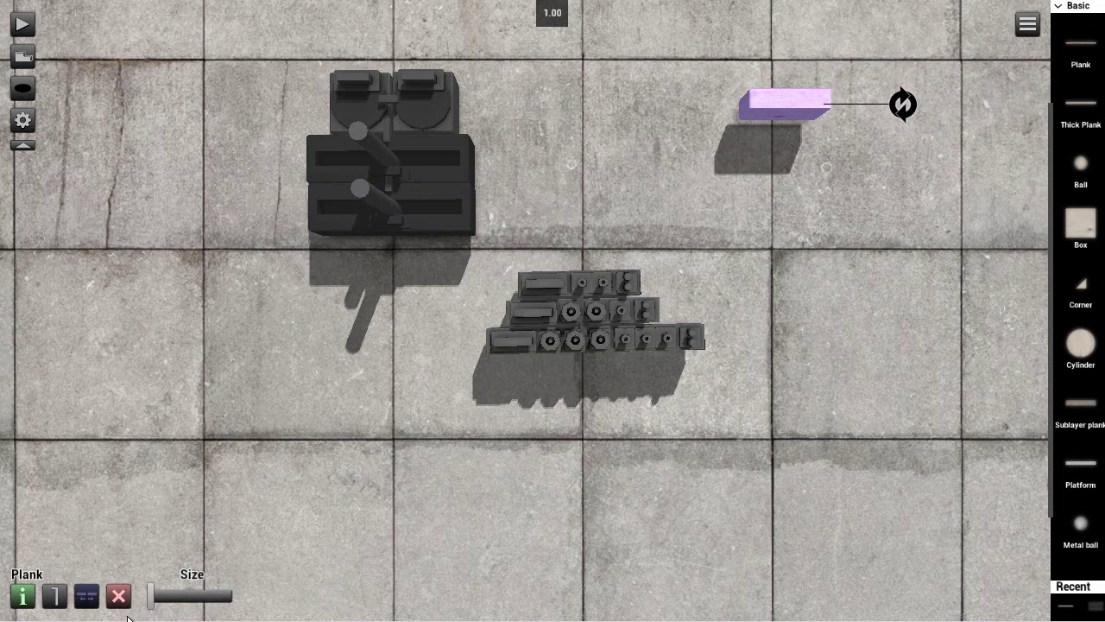
pyautogui.click(54, 598)
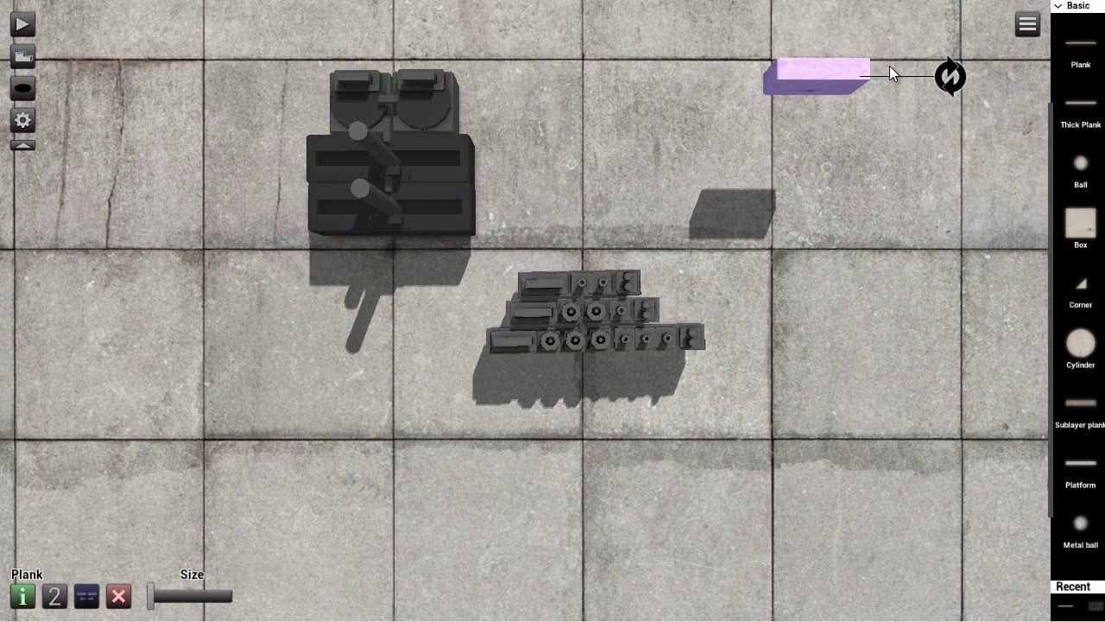
pyautogui.moveTo(889, 69); pyautogui.dragTo(363, 102)
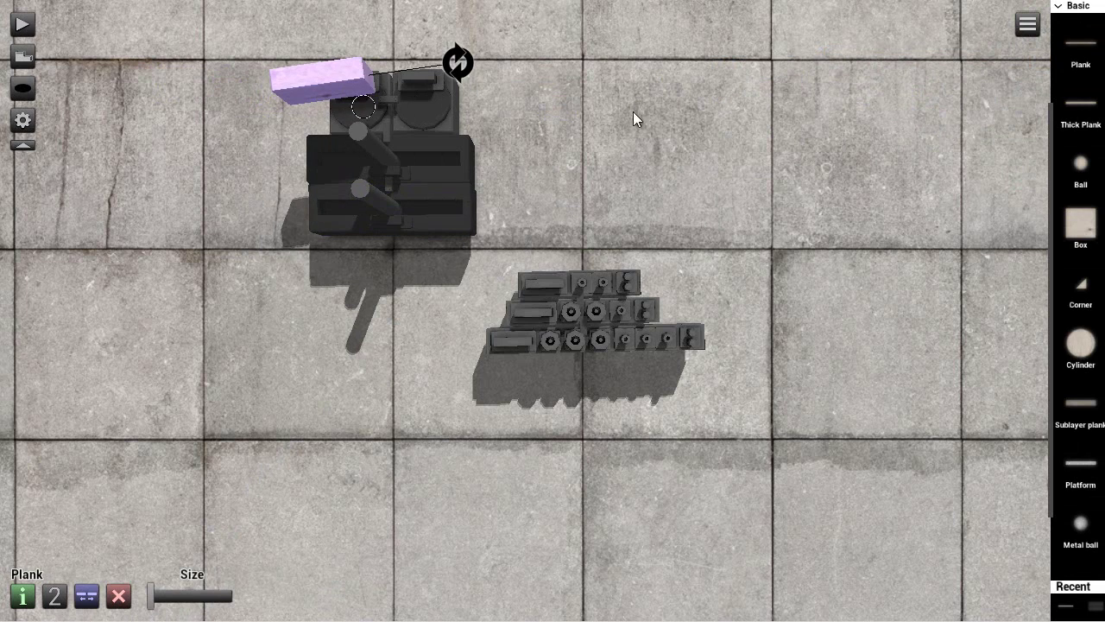
# Step: Place a long platform beneath the motor stack and move the three CT controllers up onto it
pyautogui.moveTo(1087, 459); pyautogui.dragTo(359, 258)
pyautogui.moveTo(443, 276); pyautogui.dragTo(530, 251)
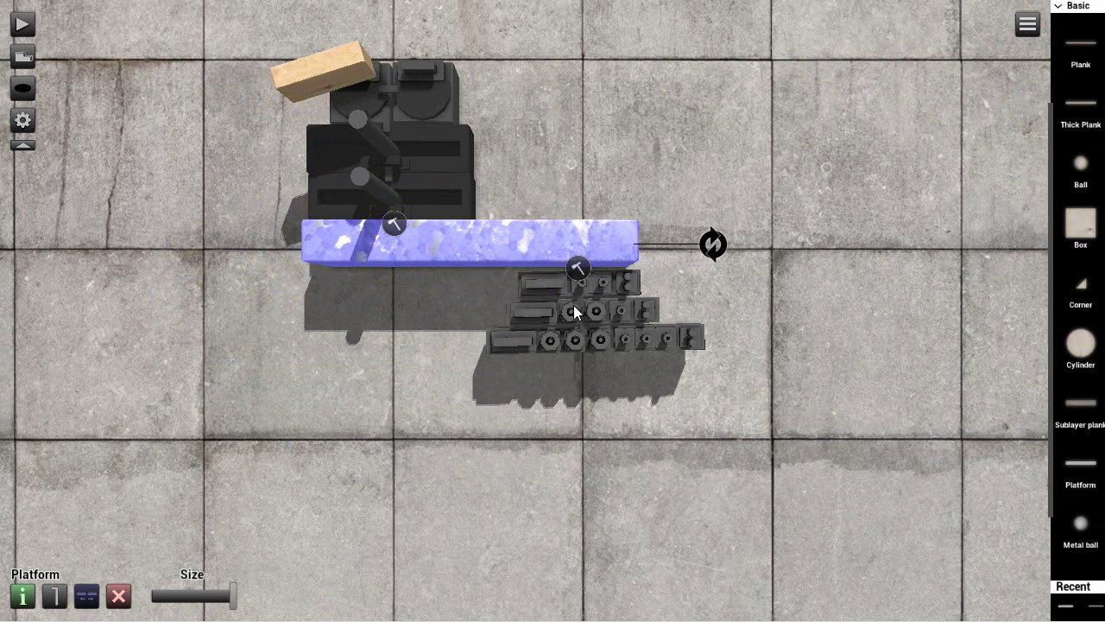
pyautogui.moveTo(573, 305); pyautogui.dragTo(581, 216)
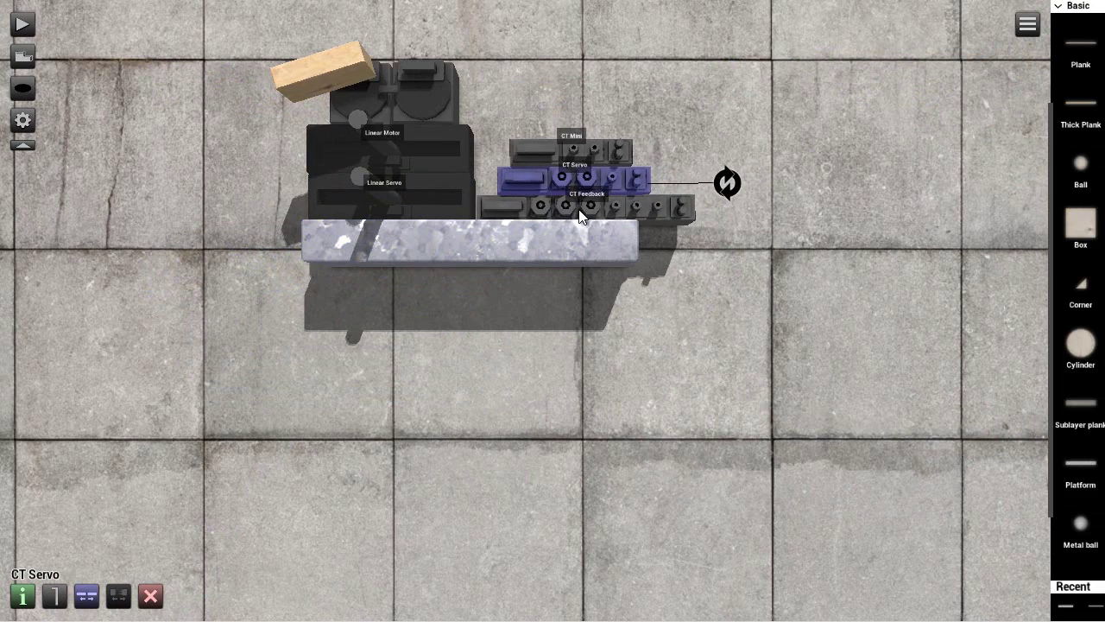
pyautogui.click(511, 204)
pyautogui.scroll(3, 626, 257)
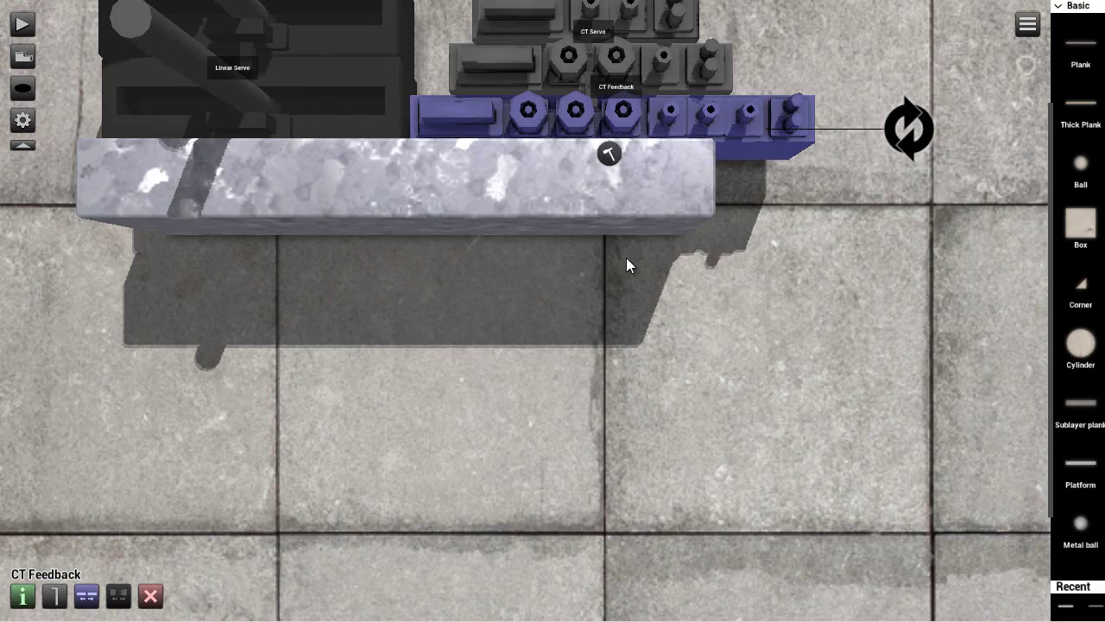
pyautogui.click(272, 97)
pyautogui.moveTo(334, 290); pyautogui.dragTo(413, 486)
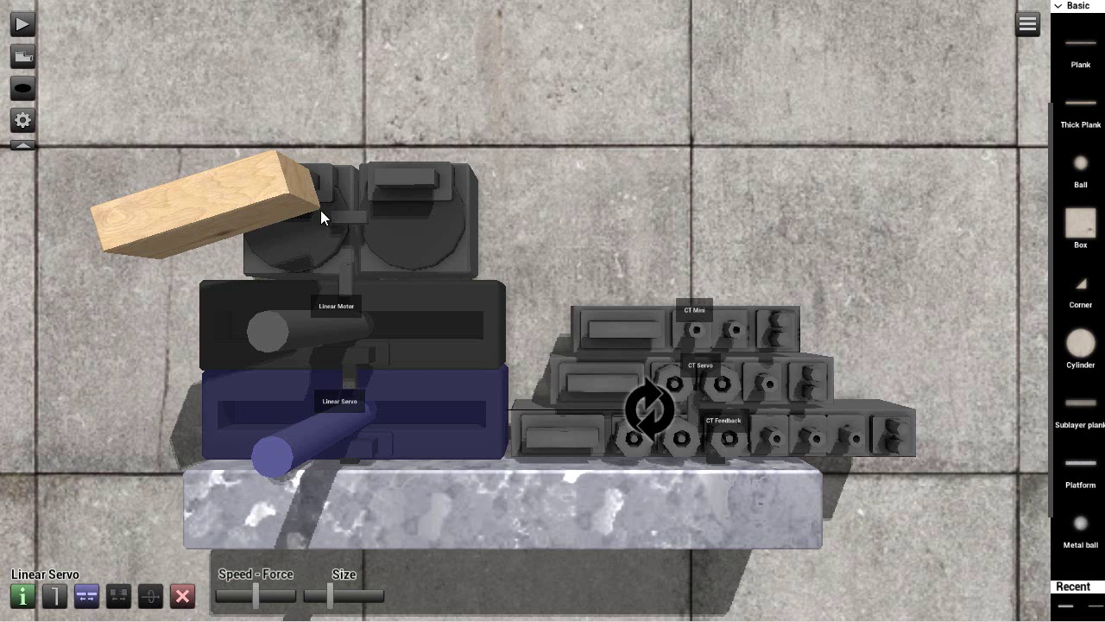
# Step: Add a Power Supply on top of the CT Mini and connect the two with a power cable
pyautogui.click(1079, 4)
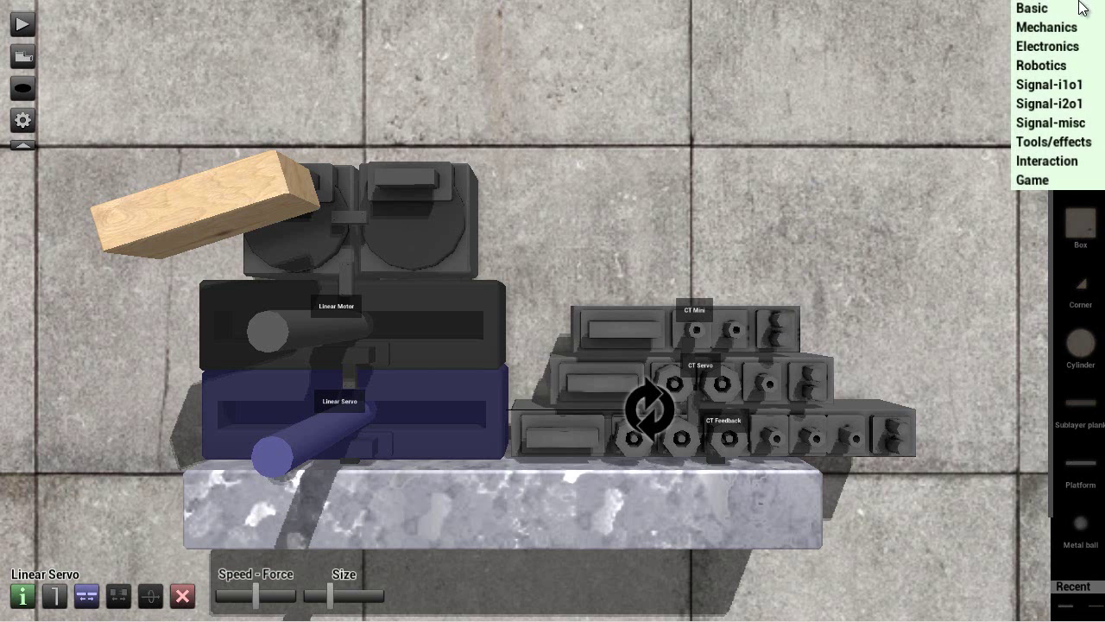
pyautogui.click(1065, 48)
pyautogui.moveTo(1075, 102); pyautogui.dragTo(693, 232)
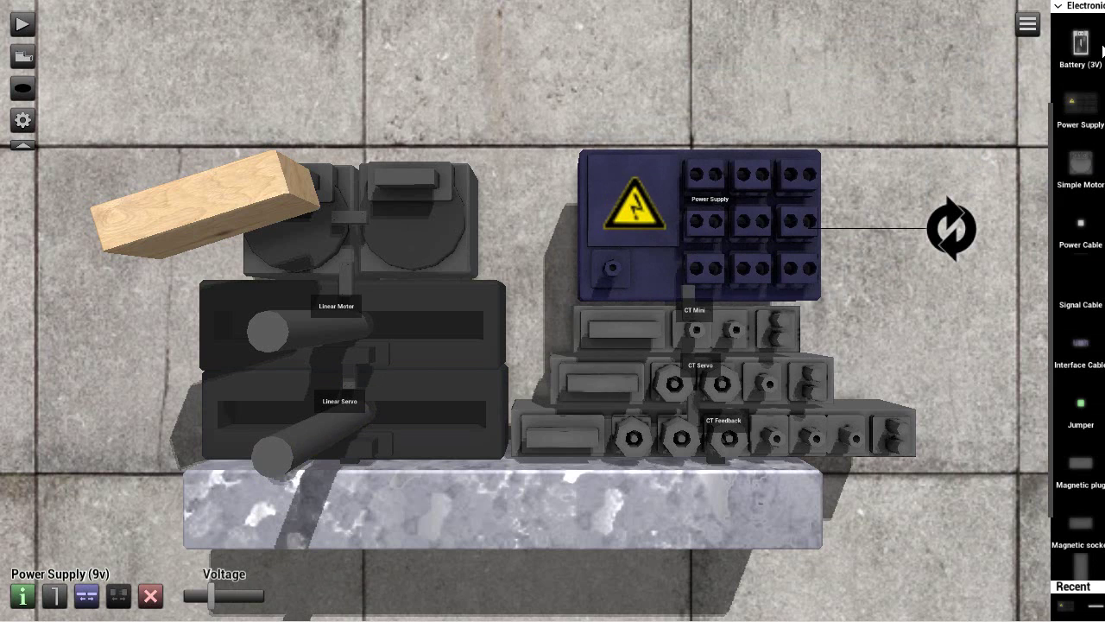
pyautogui.moveTo(725, 215); pyautogui.dragTo(740, 323)
pyautogui.click(692, 88)
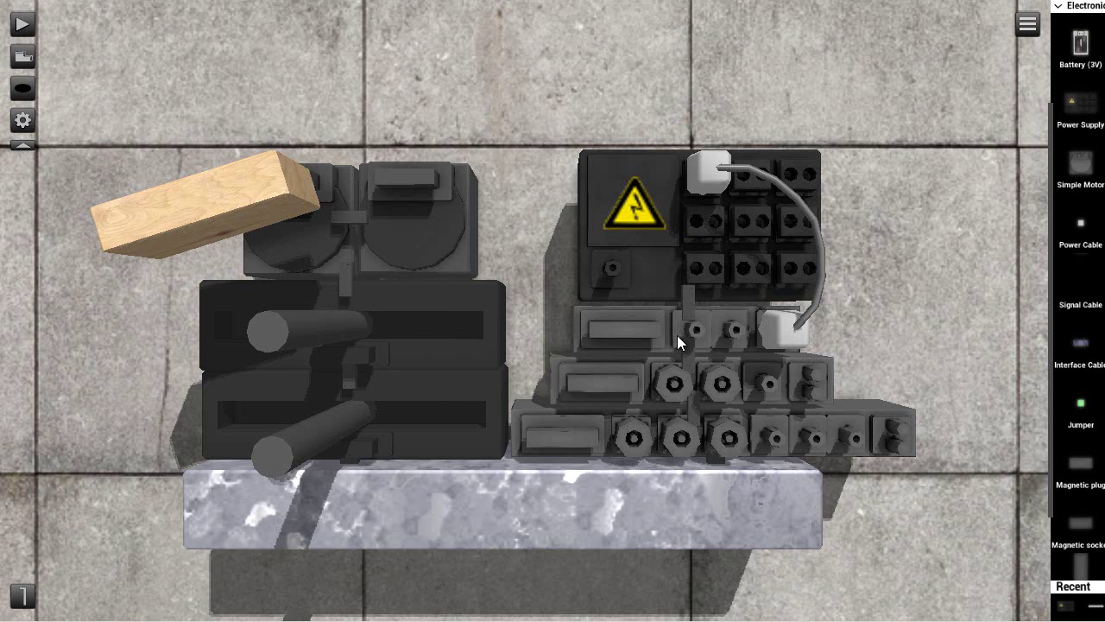
# Step: Connect the CT Mini to the DC Motor with an interface cable and briefly run the simulation
pyautogui.moveTo(672, 335)
pyautogui.mouseDown()
pyautogui.moveTo(529, 299)
pyautogui.moveTo(282, 206)
pyautogui.mouseUp()
pyautogui.click(16, 23)
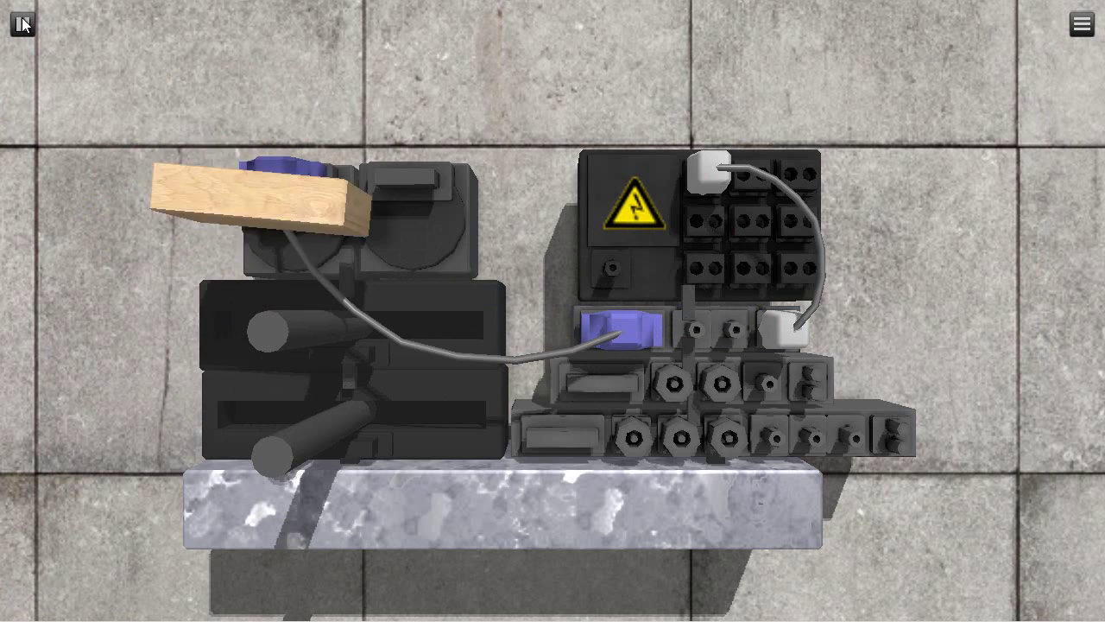
pyautogui.click(23, 25)
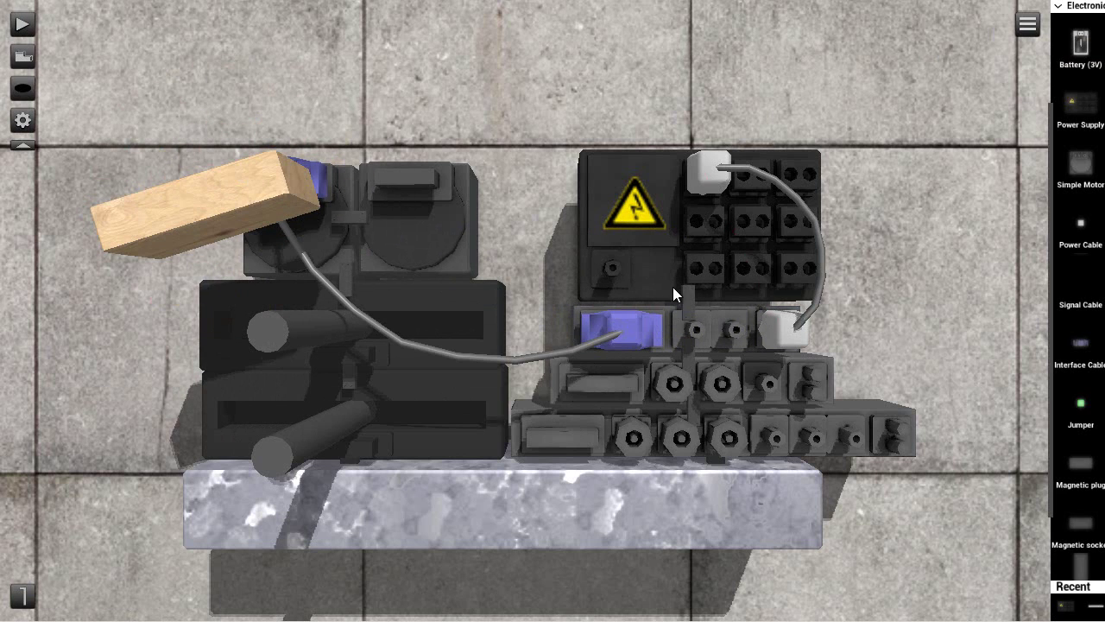
pyautogui.click(1068, 7)
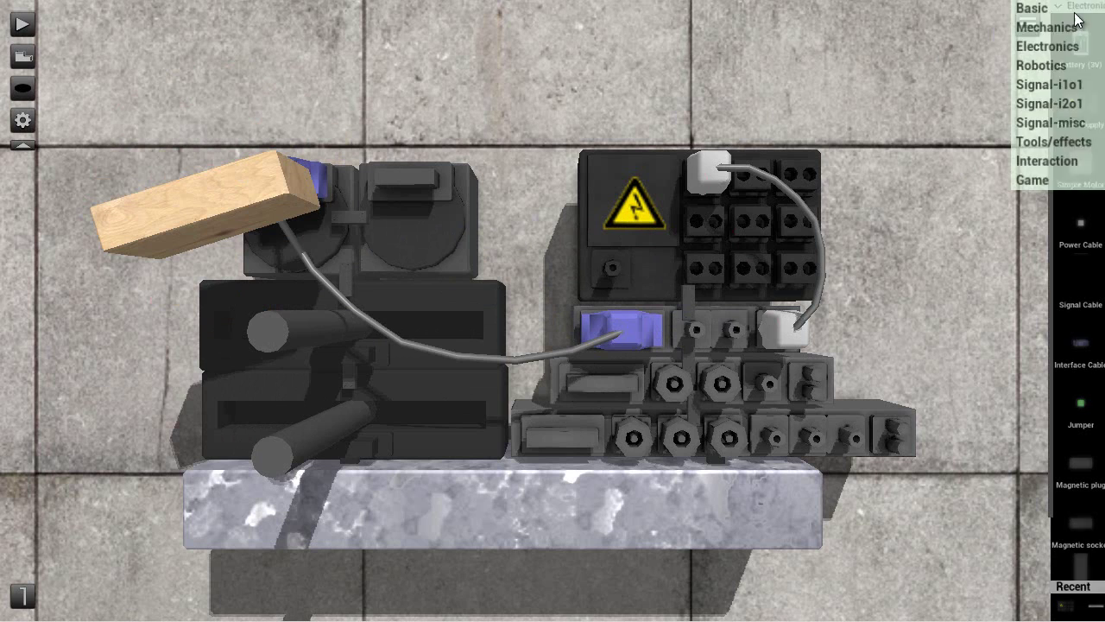
pyautogui.click(1066, 51)
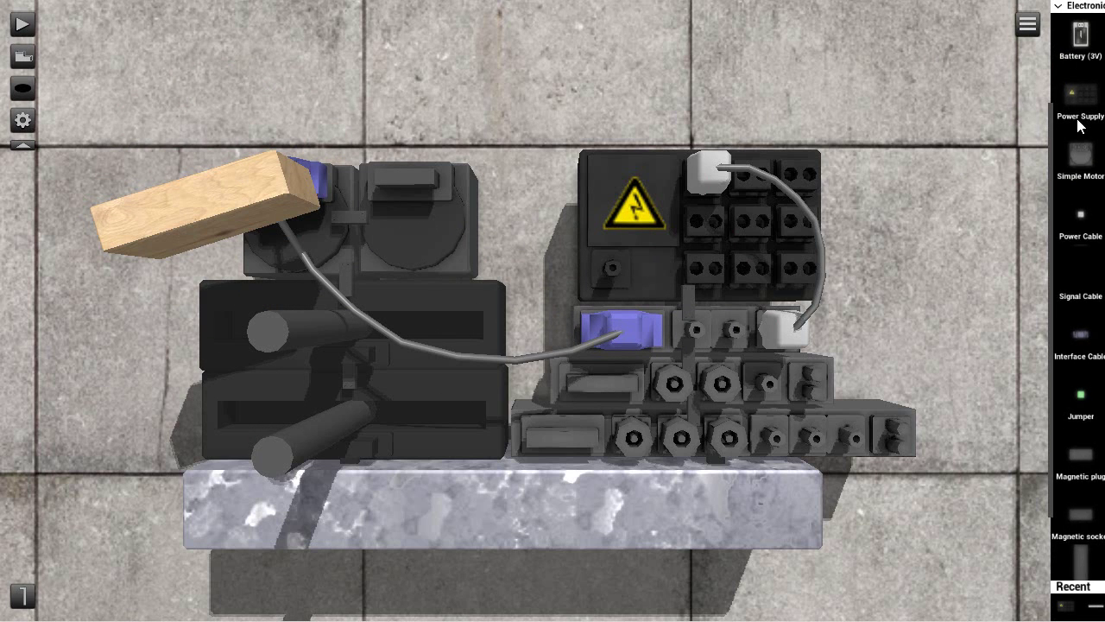
pyautogui.moveTo(1079, 149); pyautogui.dragTo(637, 6)
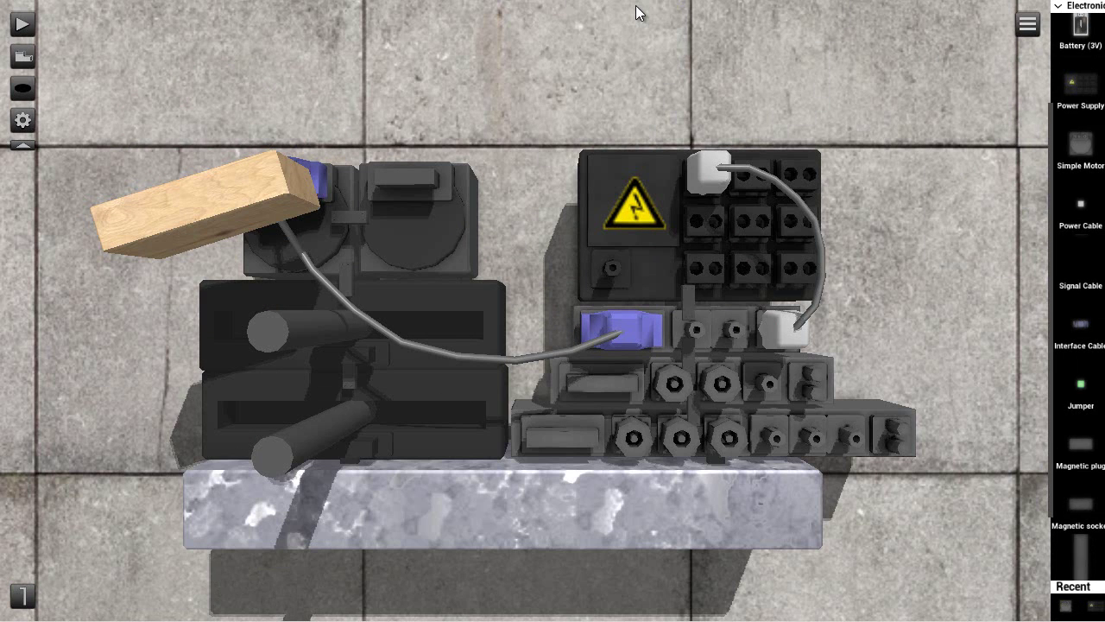
pyautogui.scroll(2, 780, 138)
pyautogui.moveTo(779, 44); pyautogui.dragTo(783, 100)
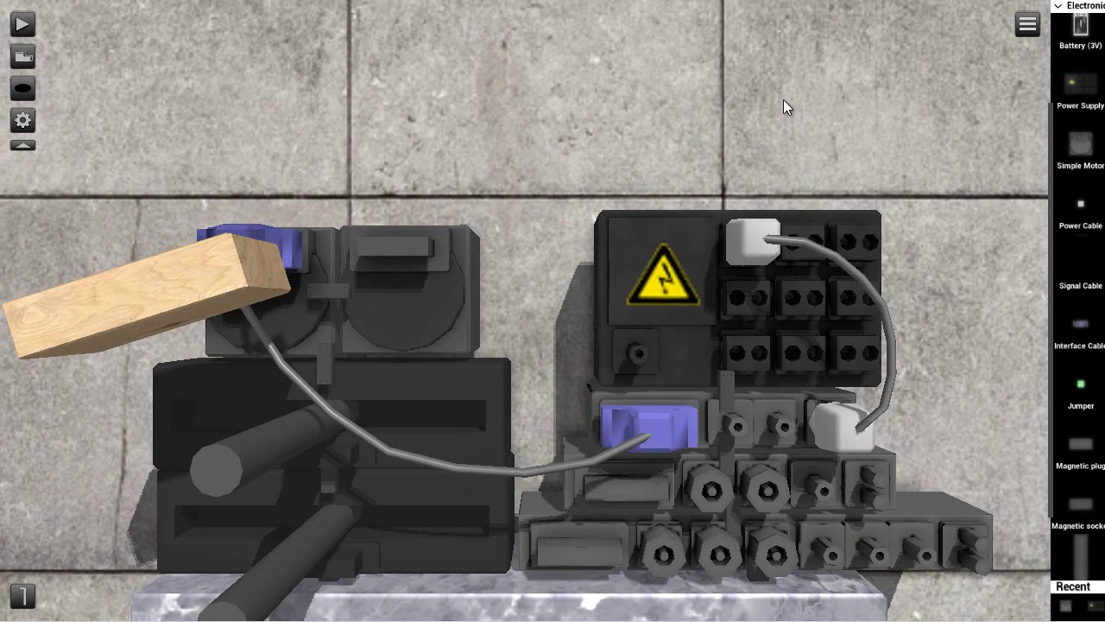
# Step: Add an RC Basic from the Robotics parts on top of the Power Supply
pyautogui.click(1086, 7)
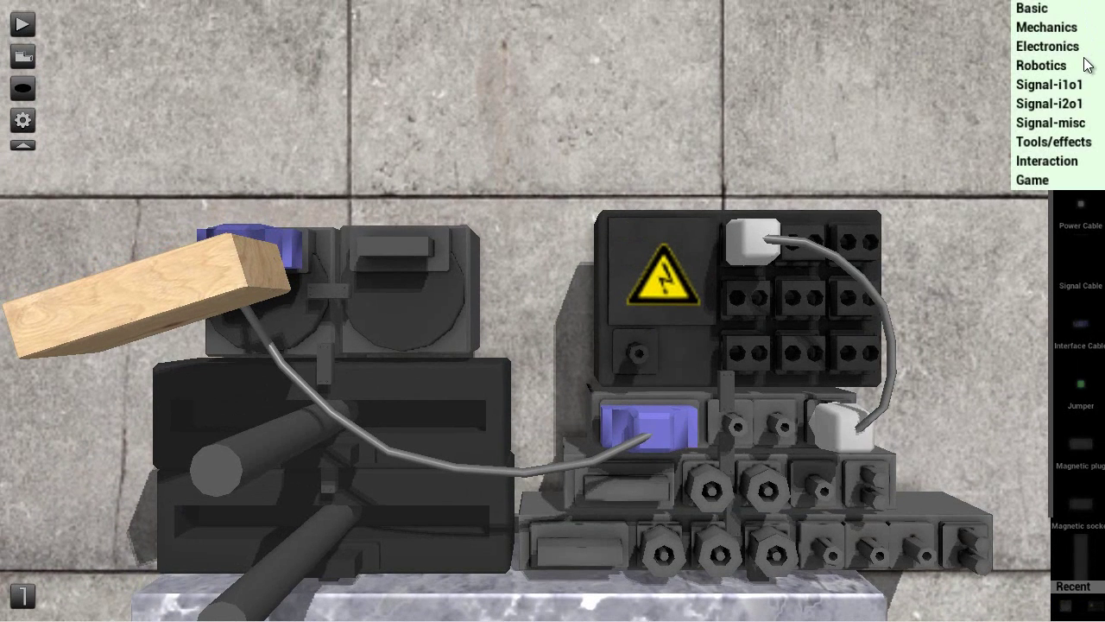
pyautogui.click(1087, 66)
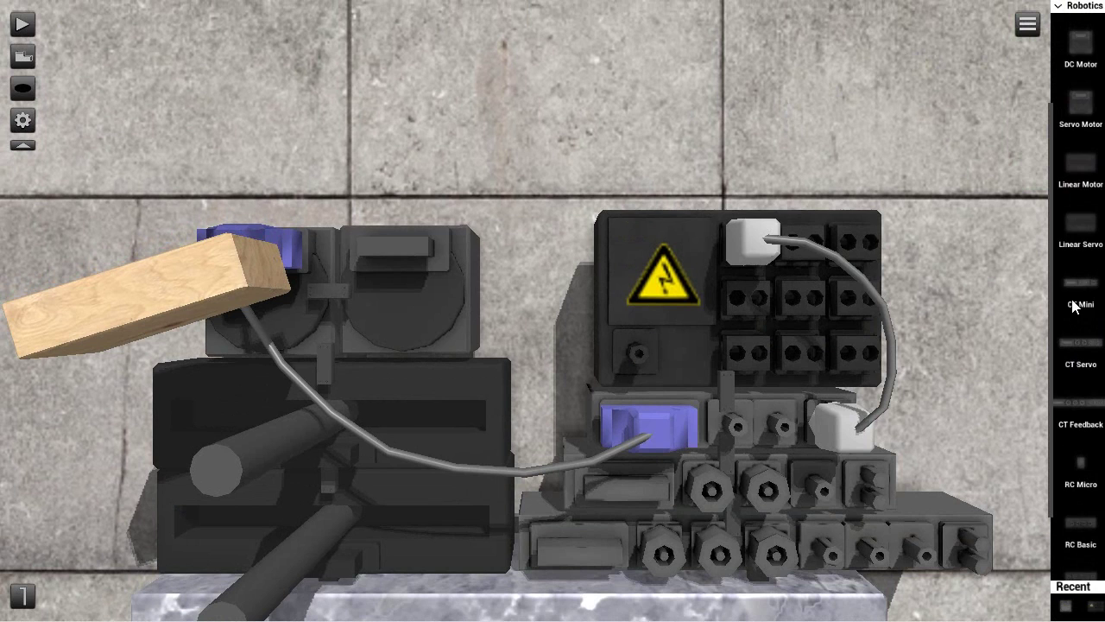
pyautogui.moveTo(1078, 540); pyautogui.dragTo(736, 423)
# Step: Wire RC Basic OUT0 to the CT Mini's speed input and OUT1 to its ~reverse input
pyautogui.click(726, 417)
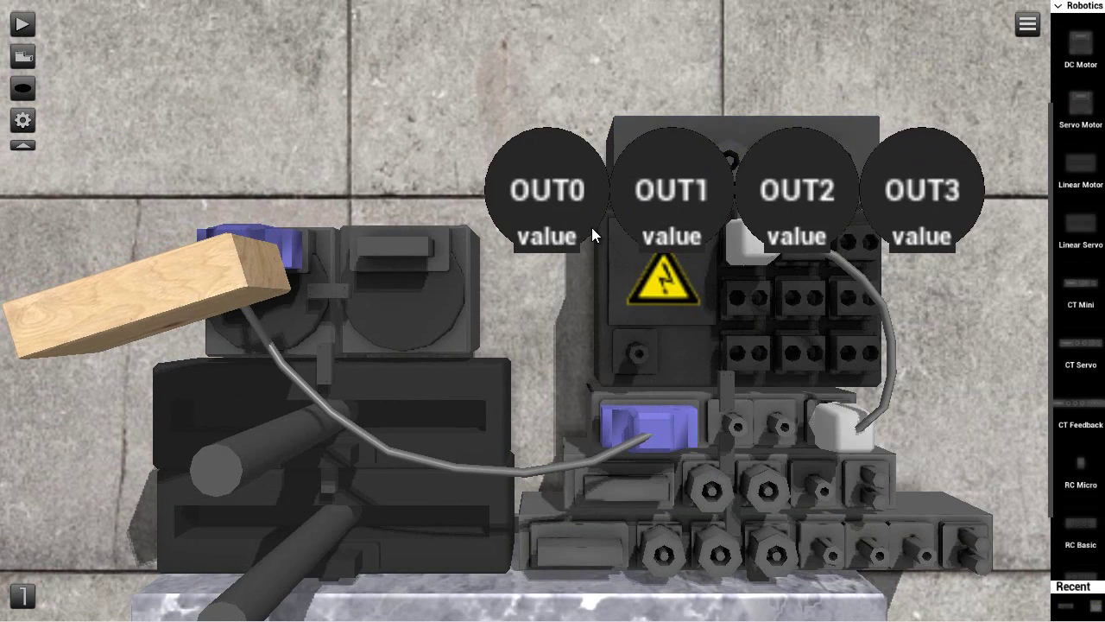
pyautogui.click(575, 208)
pyautogui.moveTo(741, 147); pyautogui.dragTo(788, 441)
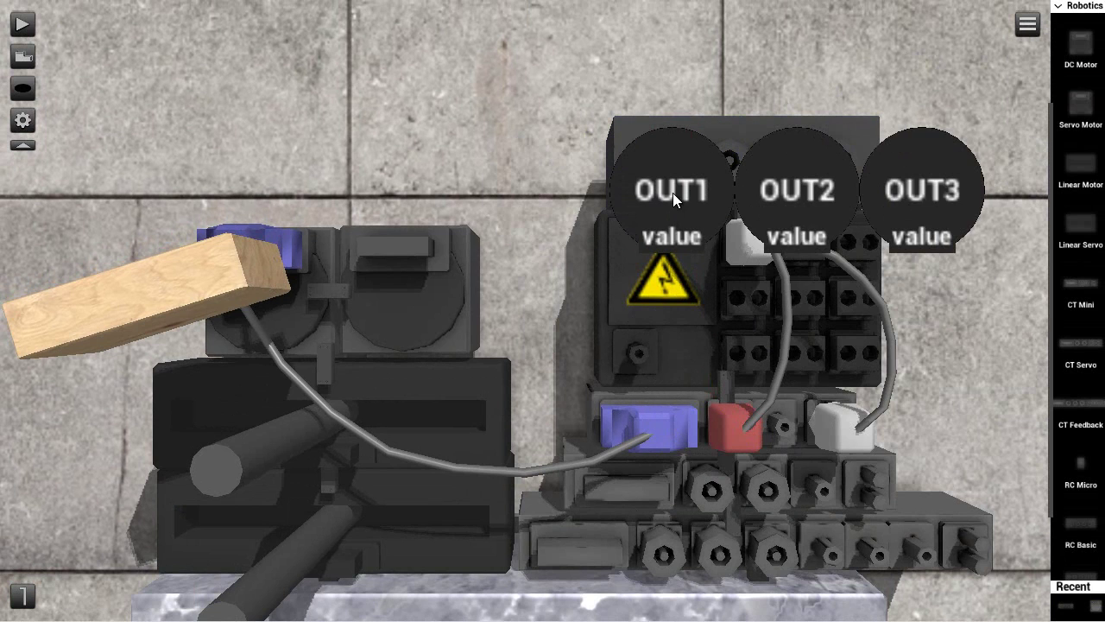
pyautogui.moveTo(673, 192); pyautogui.dragTo(673, 192)
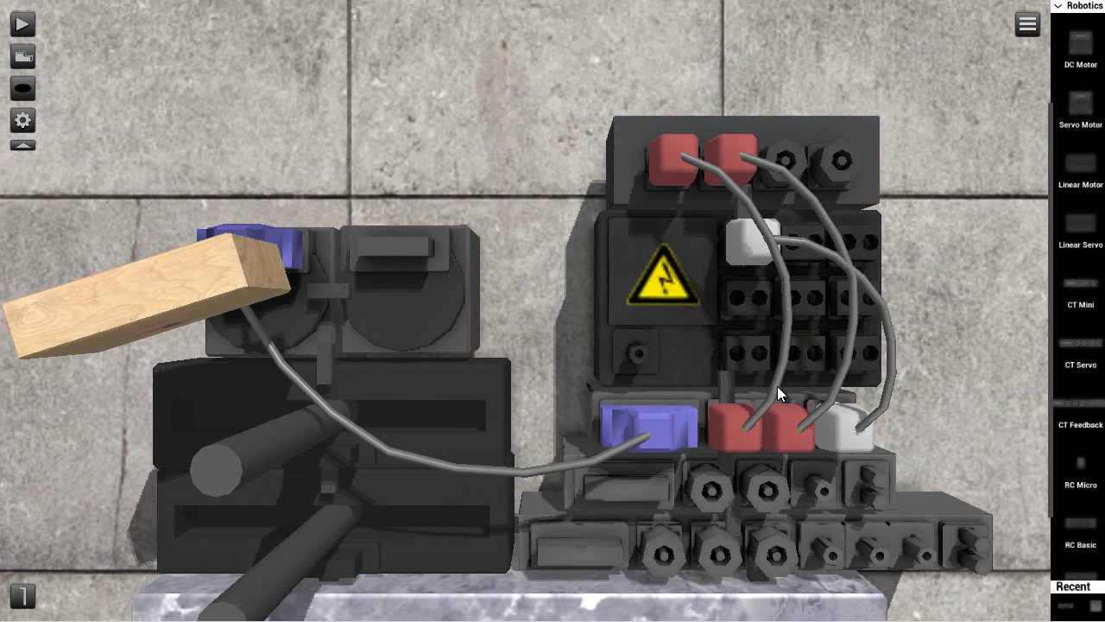
# Step: Give the RC Basic a horizontal slider for OUT0 in the left widget grid and a button for OUT1 in the right one
pyautogui.click(796, 119)
pyautogui.click(145, 603)
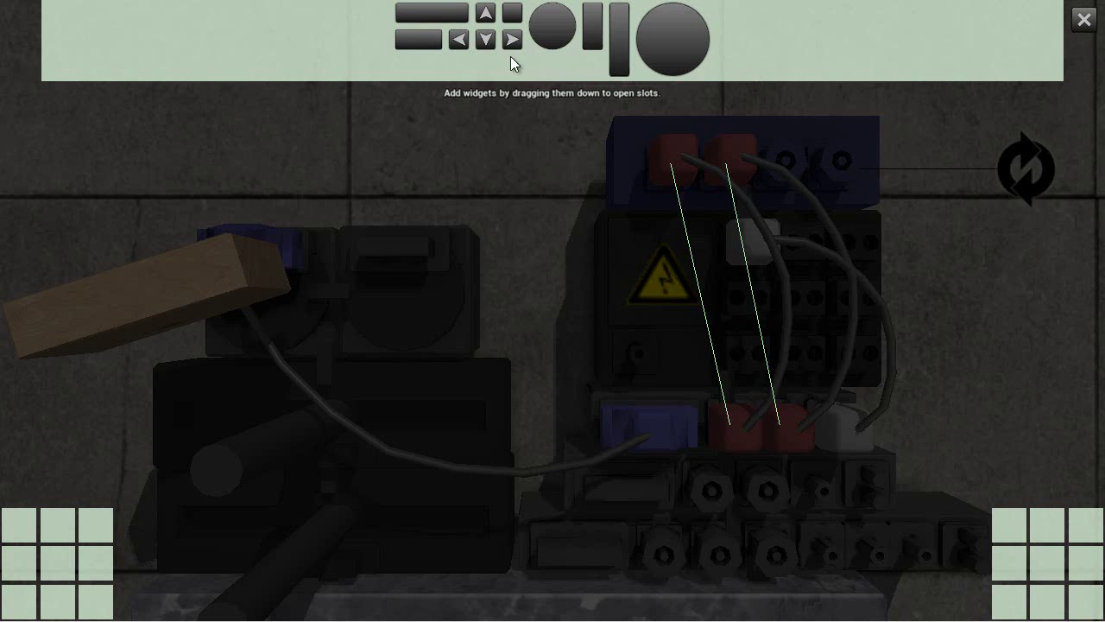
pyautogui.moveTo(437, 11); pyautogui.dragTo(77, 540)
pyautogui.moveTo(511, 17); pyautogui.dragTo(991, 519)
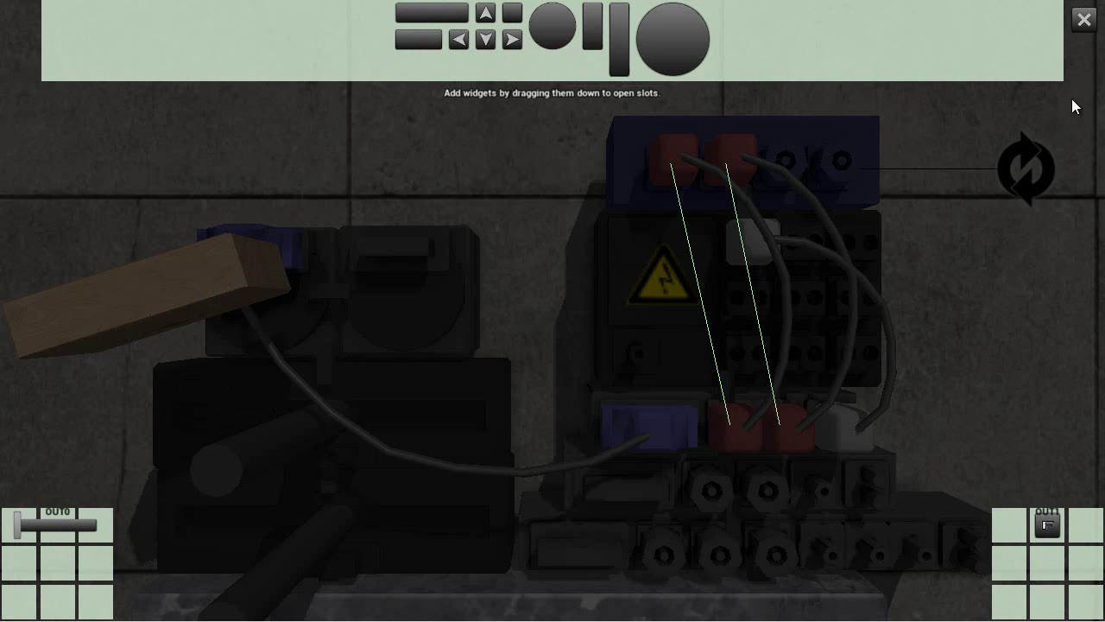
pyautogui.click(1084, 19)
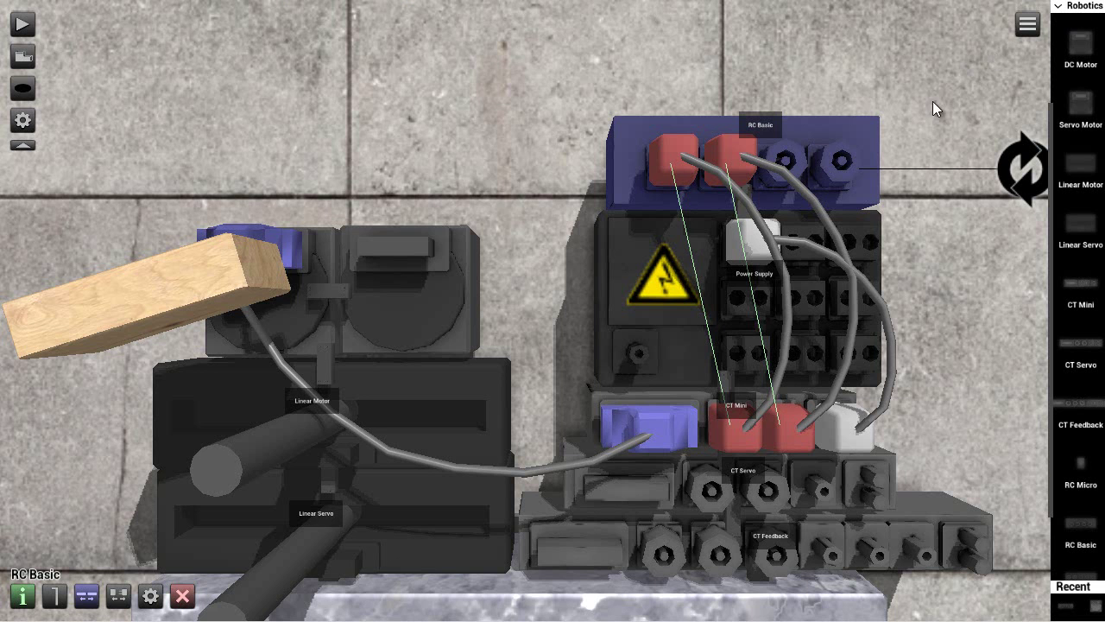
# Step: Run the simulation, vary the DC Motor's speed with the OUT0 slider, and stop the simulation
pyautogui.click(22, 24)
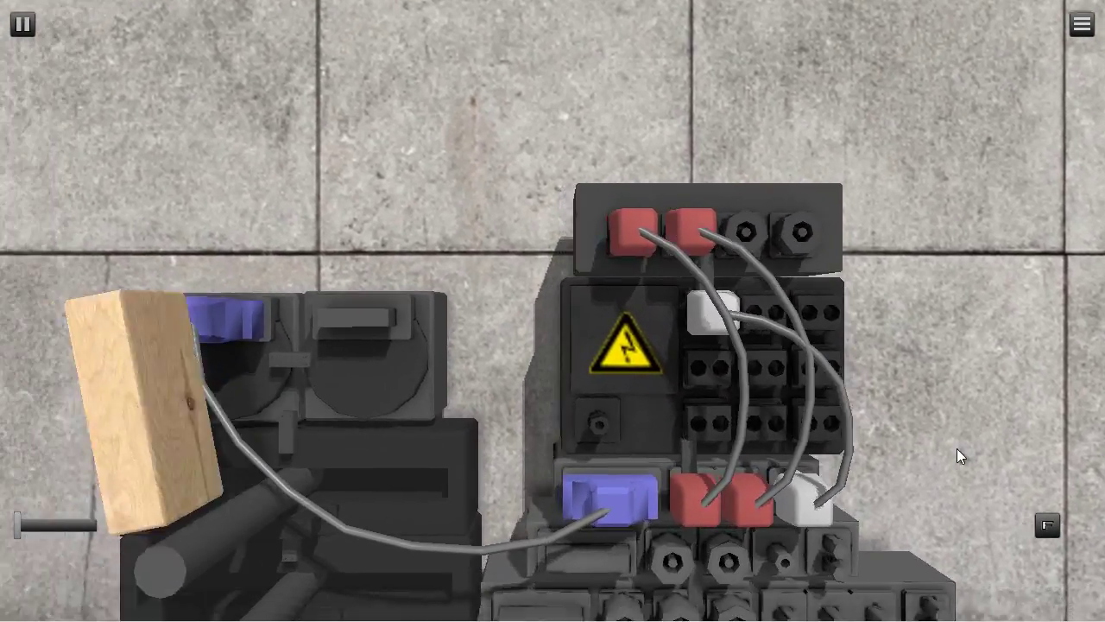
pyautogui.moveTo(14, 537); pyautogui.dragTo(53, 533)
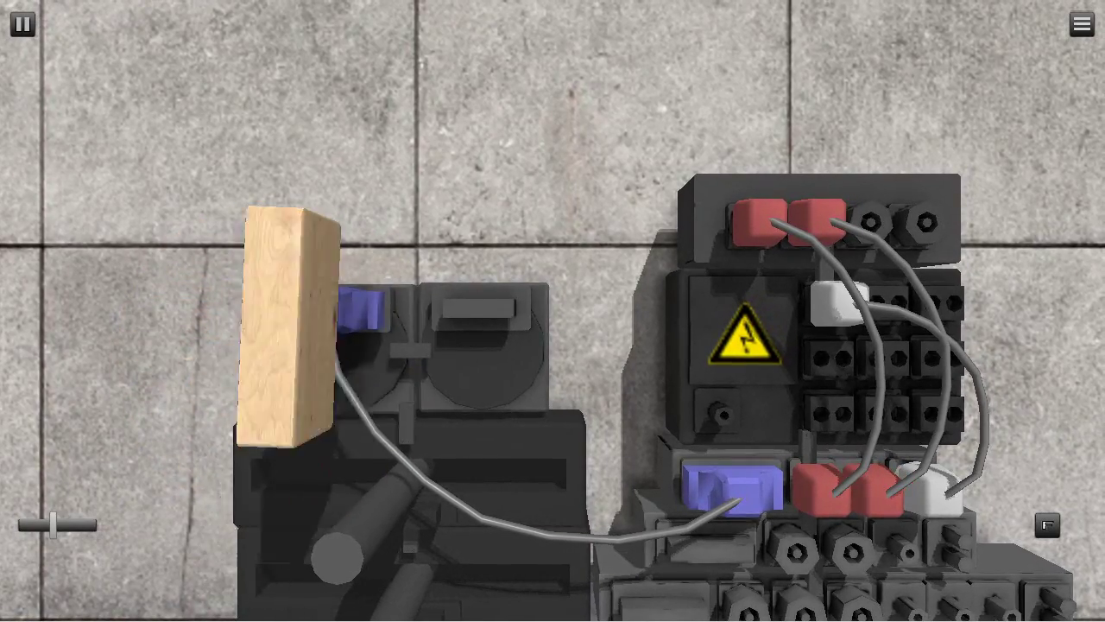
pyautogui.moveTo(52, 525); pyautogui.dragTo(98, 525)
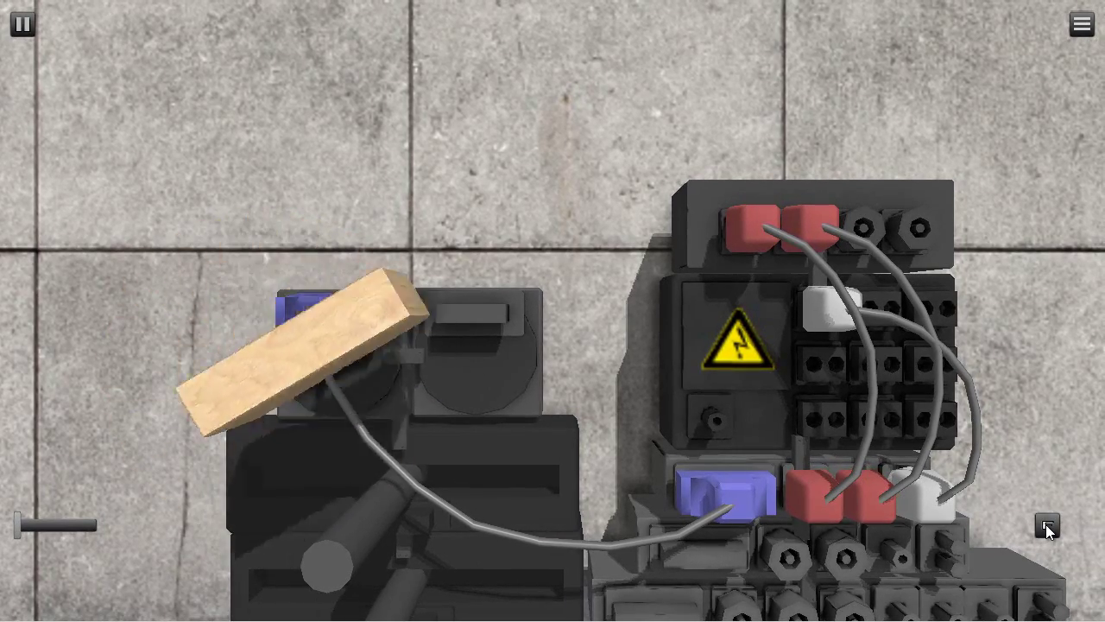
pyautogui.click(43, 526)
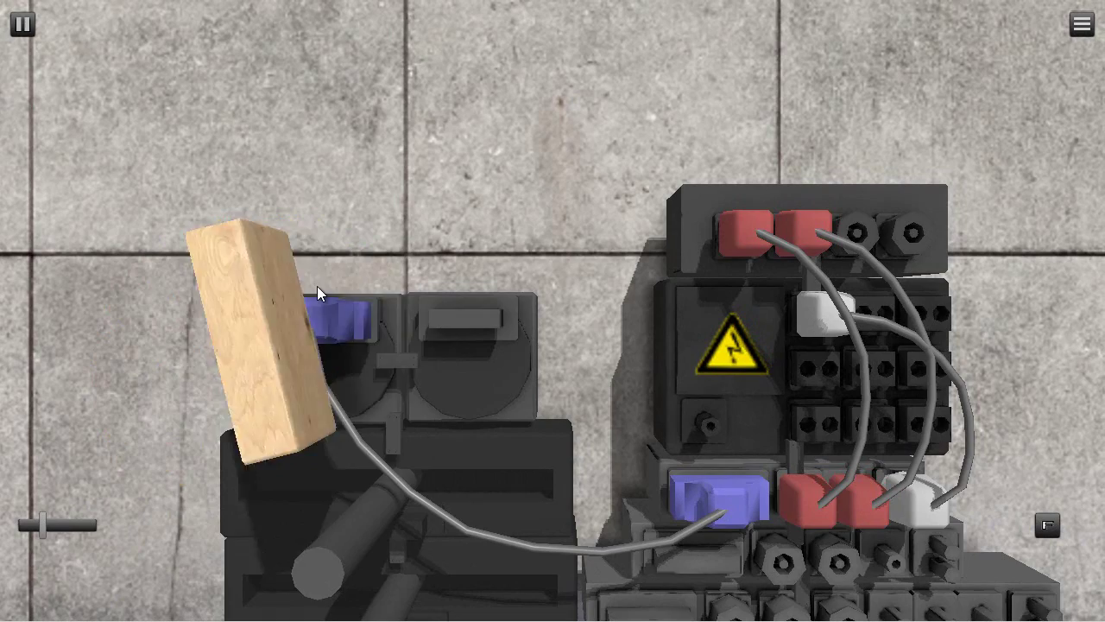
pyautogui.click(68, 527)
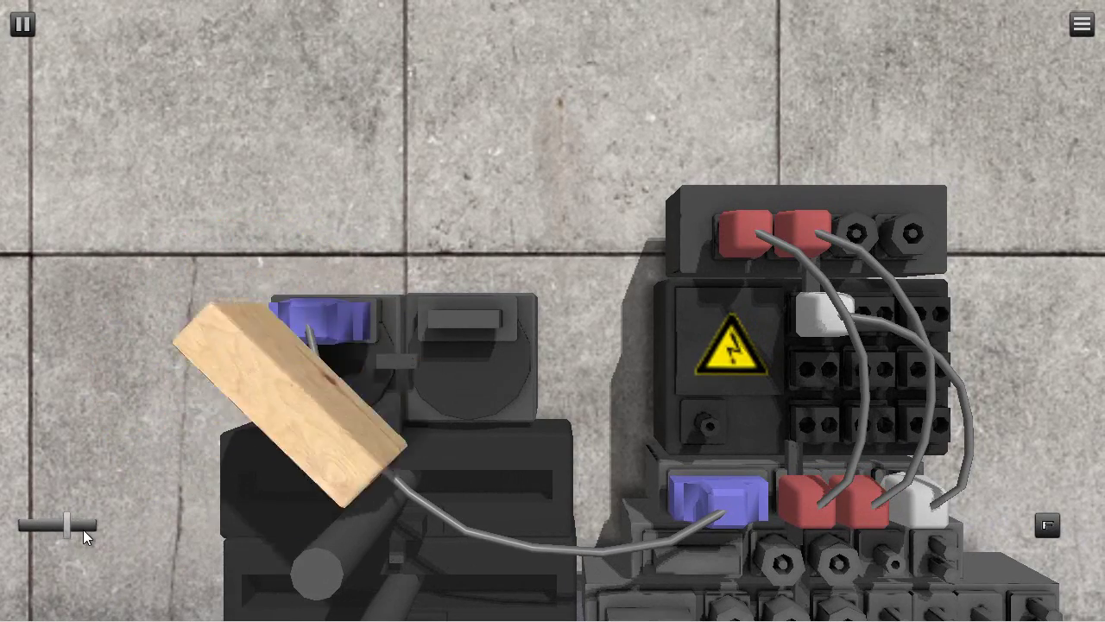
pyautogui.click(13, 26)
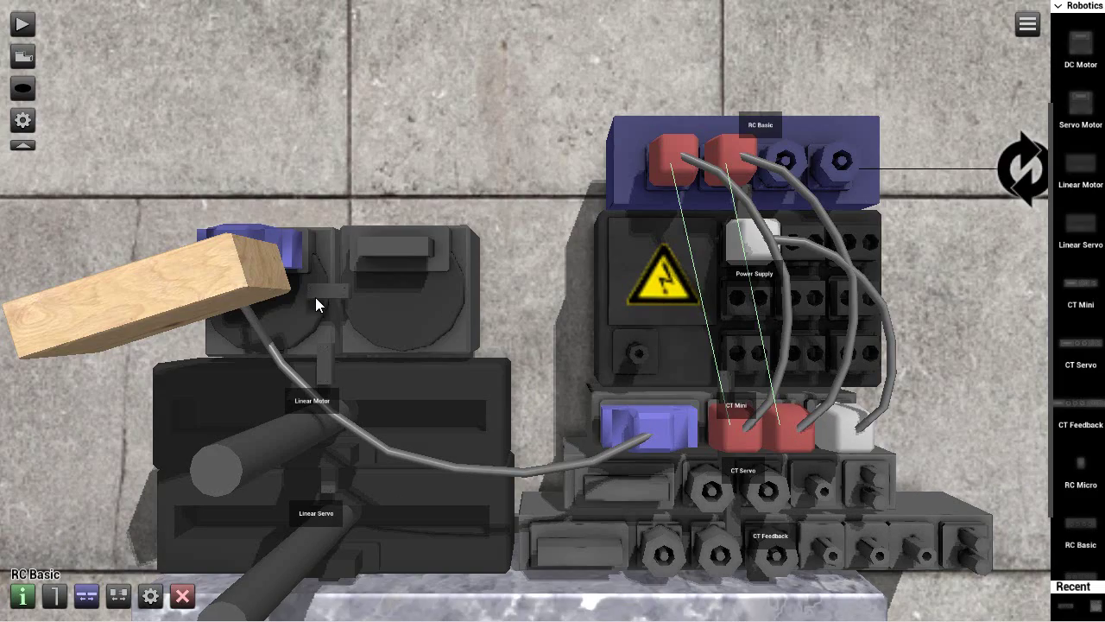
# Step: Switch the DC Motor's rotation direction to CCW and test it in a short simulation using the OUT1 button
pyautogui.click(316, 298)
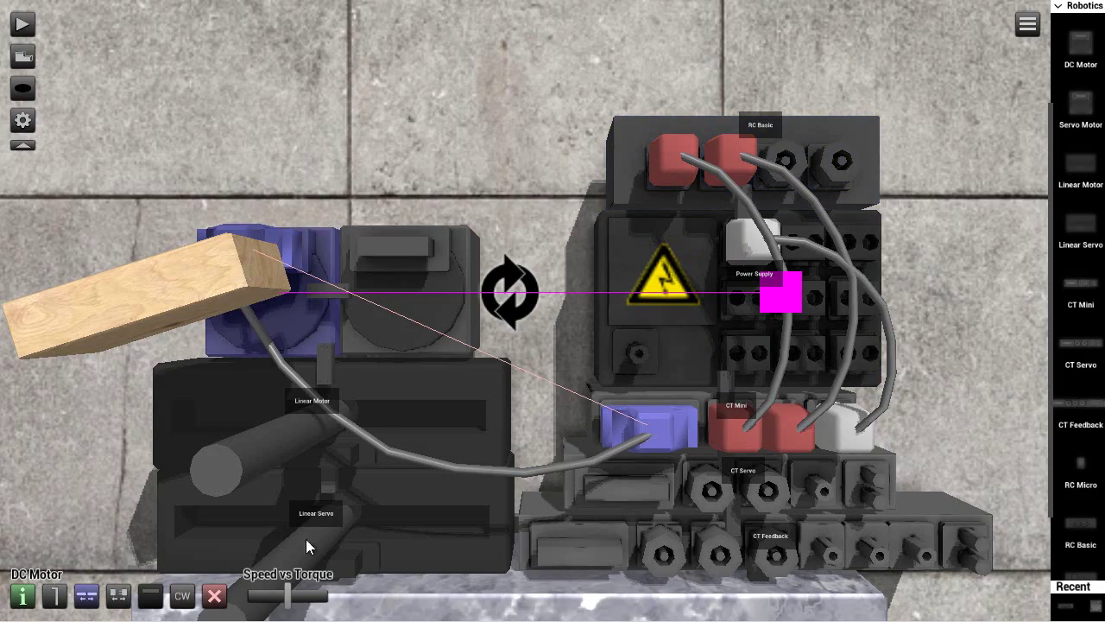
pyautogui.click(183, 596)
pyautogui.click(182, 596)
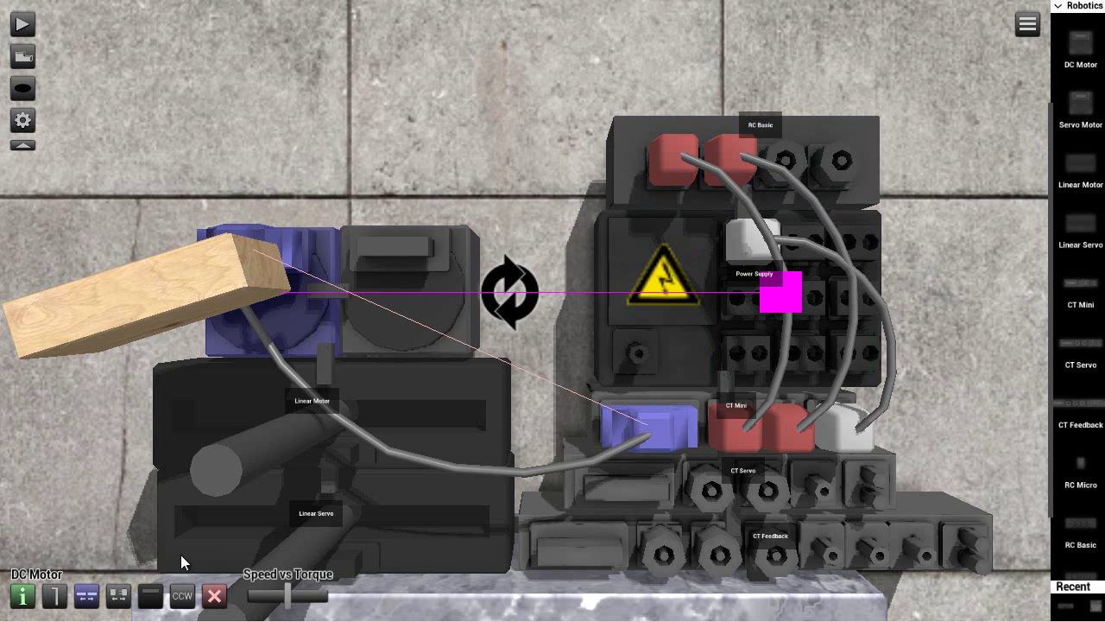
pyautogui.click(22, 27)
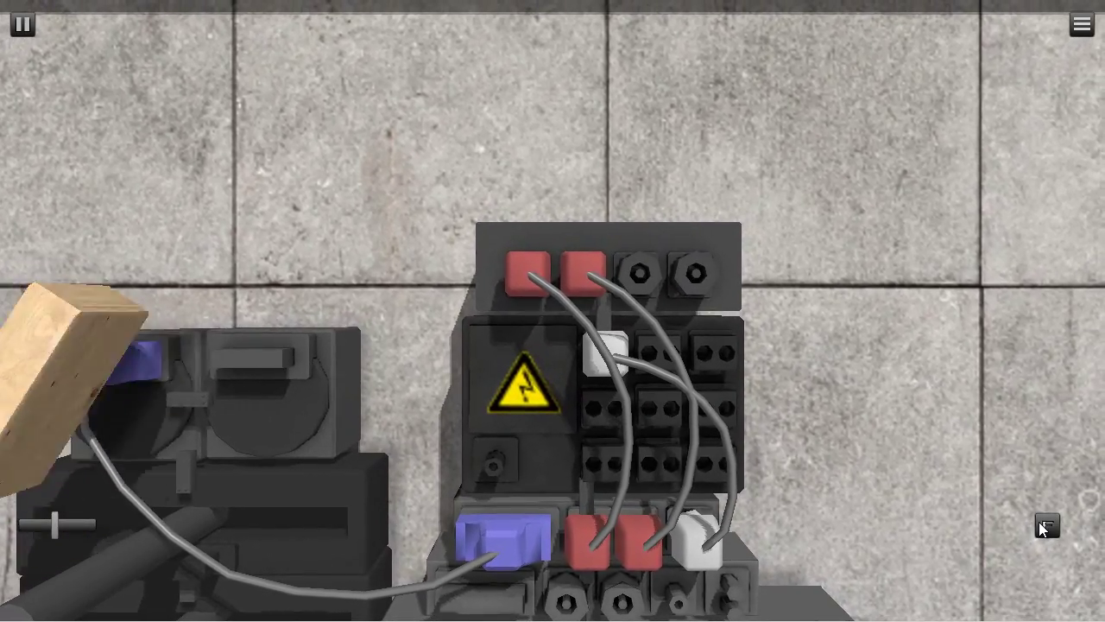
pyautogui.click(1039, 521)
pyautogui.click(30, 29)
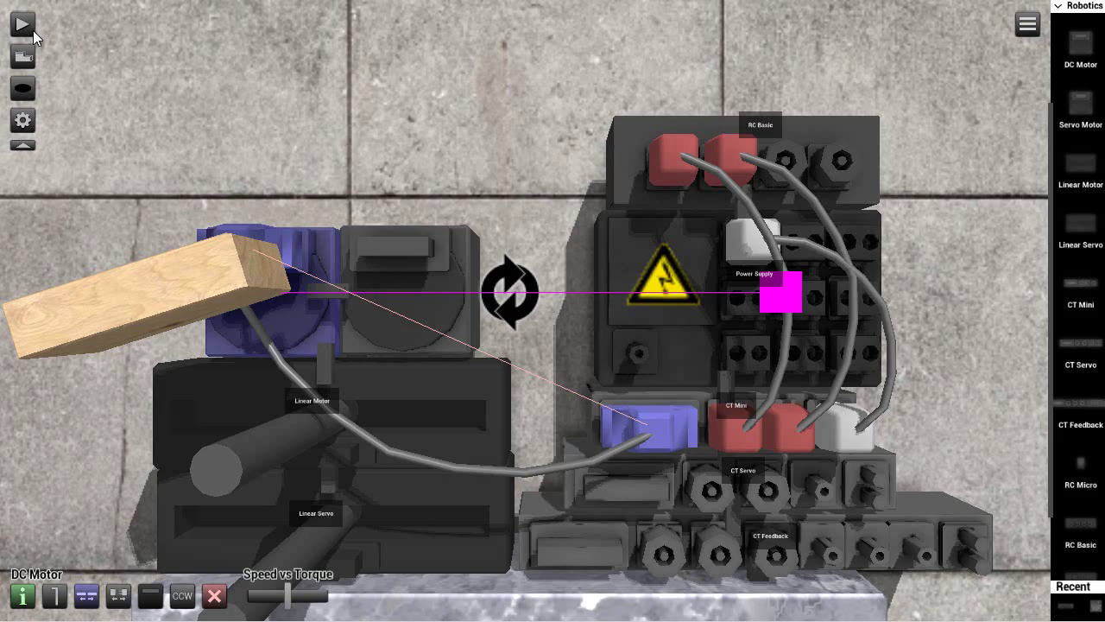
# Step: Move the RC Basic OUT0 cable from the CT Mini's speed input to the CT Servo's signal input
pyautogui.click(242, 294)
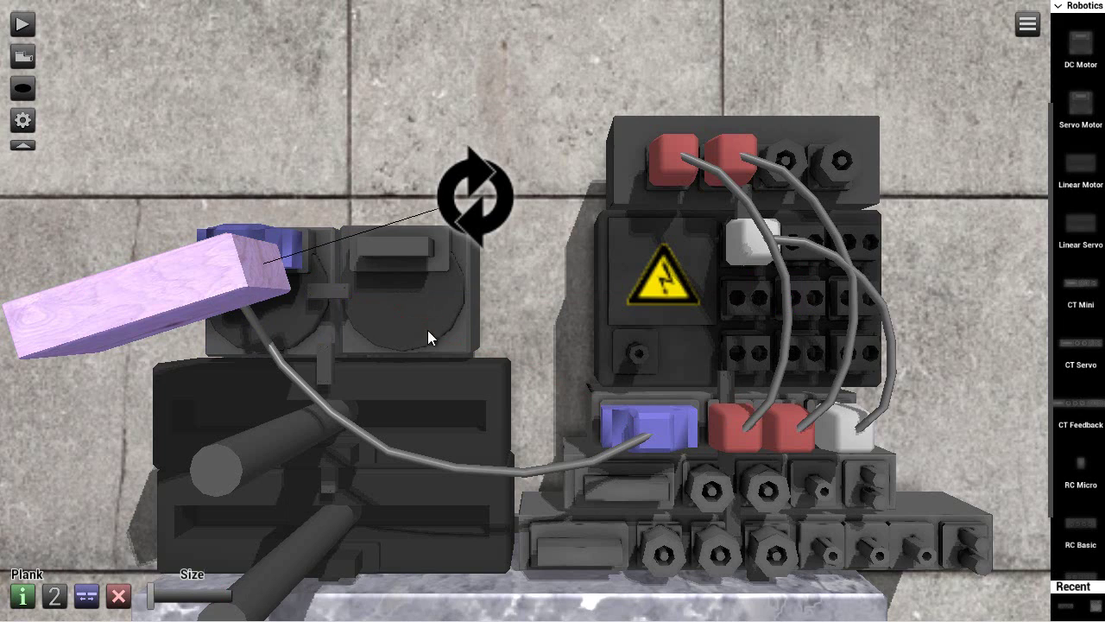
pyautogui.click(731, 425)
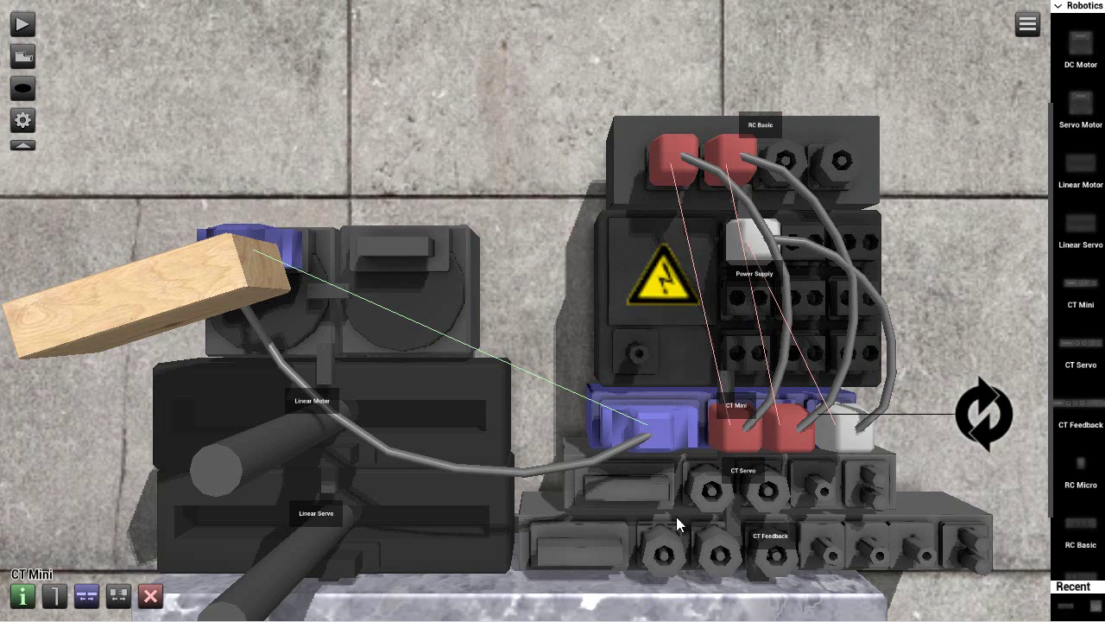
pyautogui.click(138, 596)
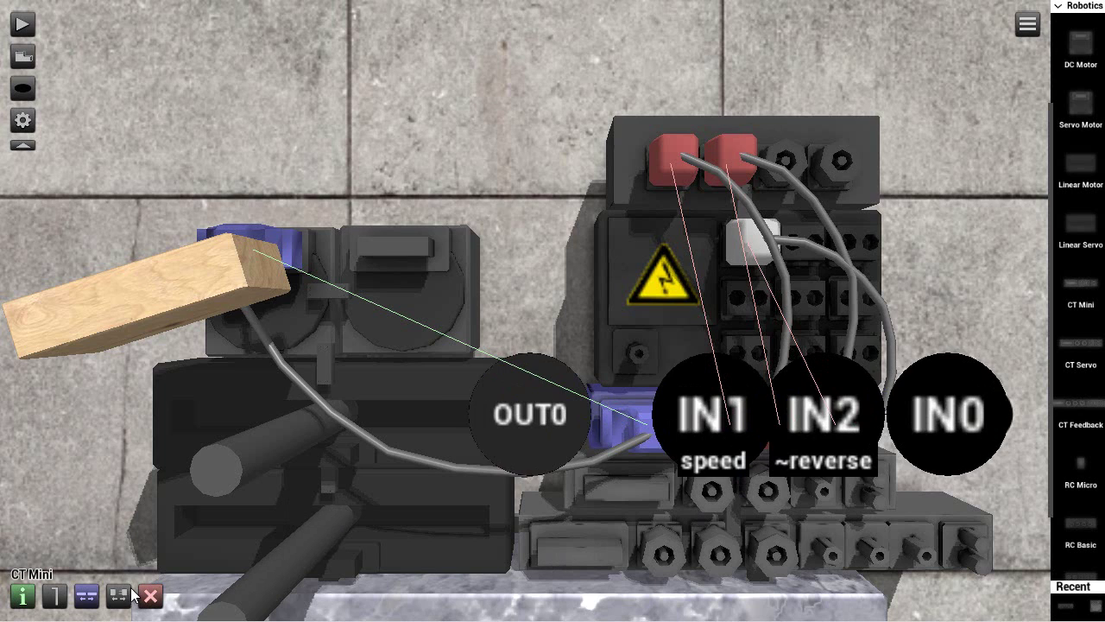
pyautogui.click(740, 427)
pyautogui.moveTo(819, 436); pyautogui.dragTo(903, 482)
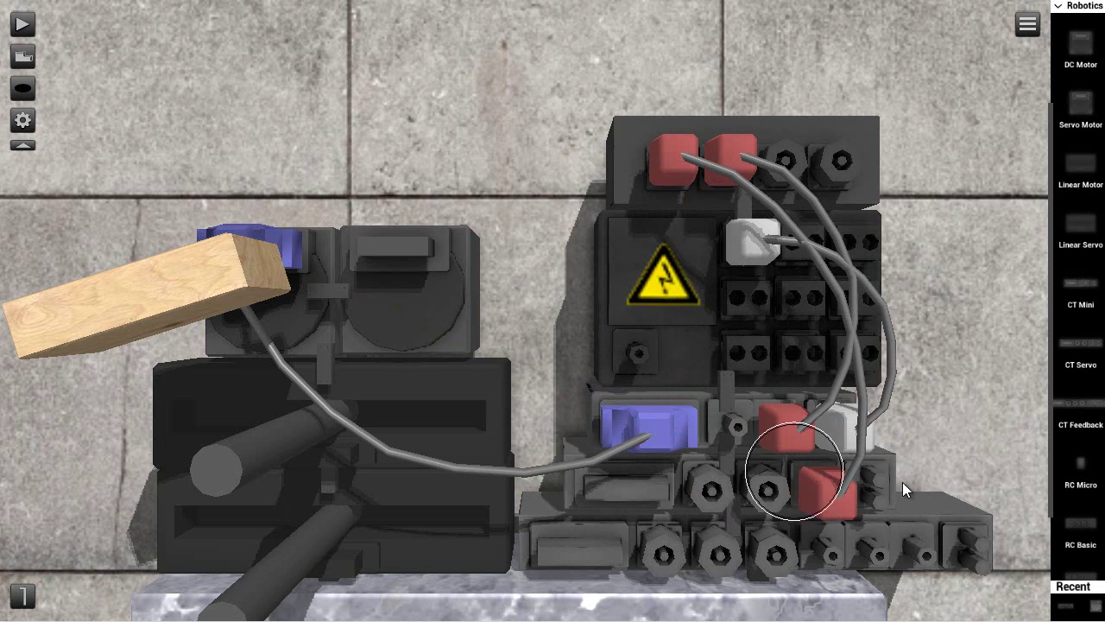
# Step: Delete the DC Motor's plank and attach a new plank of size 1.00 on layer 2 to the Servo Motor
pyautogui.click(187, 304)
pyautogui.click(116, 599)
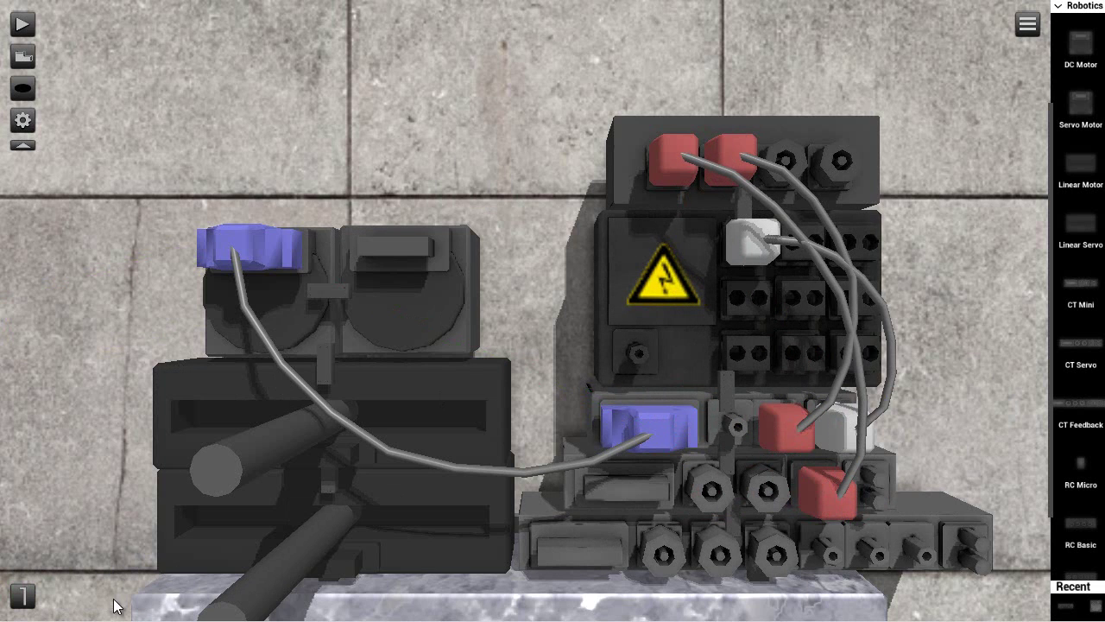
pyautogui.click(1090, 7)
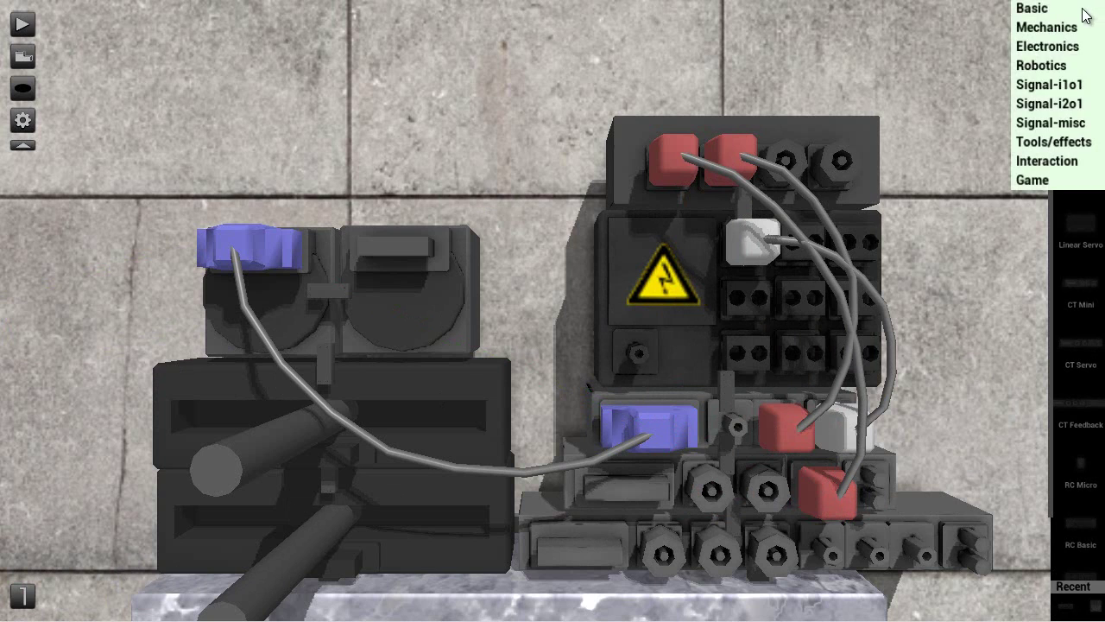
pyautogui.click(1078, 21)
pyautogui.moveTo(1079, 75); pyautogui.dragTo(458, 117)
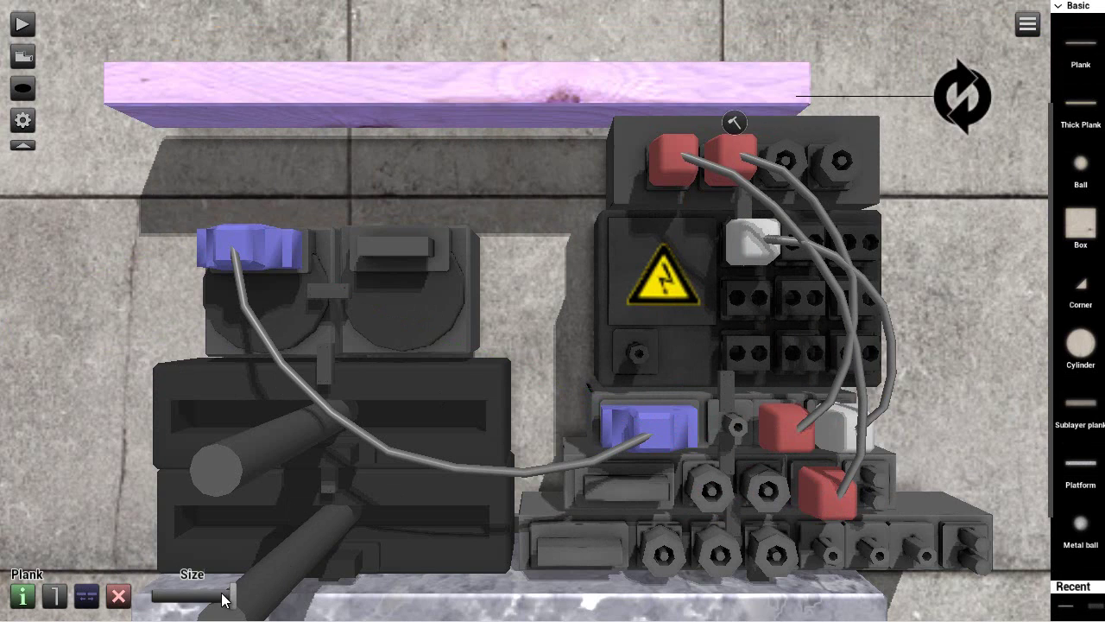
pyautogui.moveTo(222, 595); pyautogui.dragTo(150, 612)
pyautogui.click(55, 594)
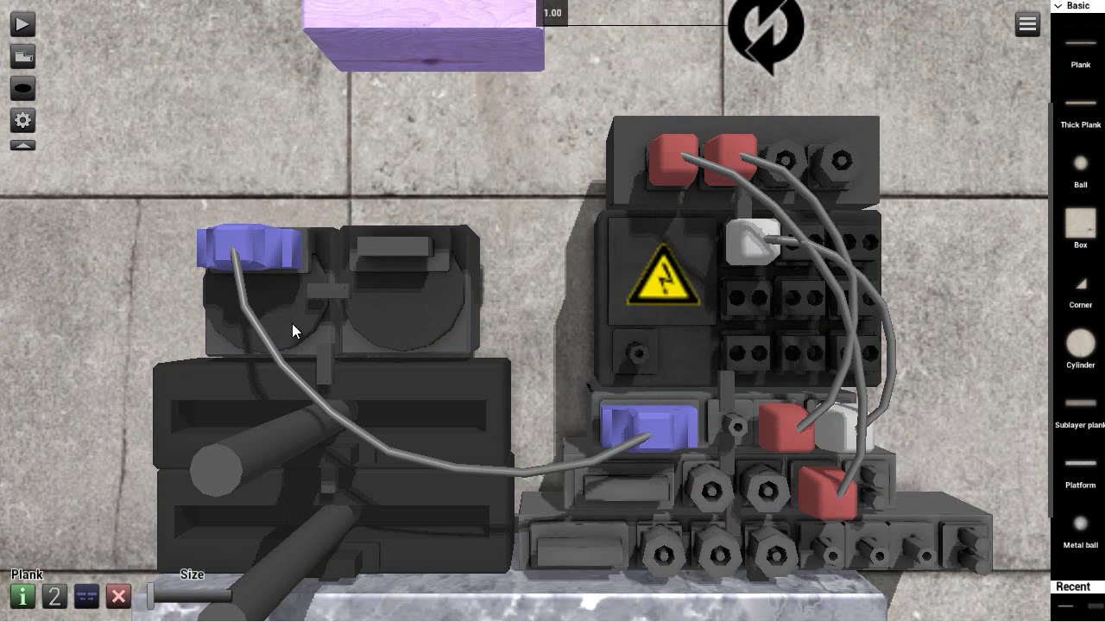
pyautogui.moveTo(458, 109); pyautogui.dragTo(390, 284)
# Step: Connect the Servo Motor by interface cable, move the controller end from CT Feedback to CT Servo, and briefly run the simulation
pyautogui.click(429, 235)
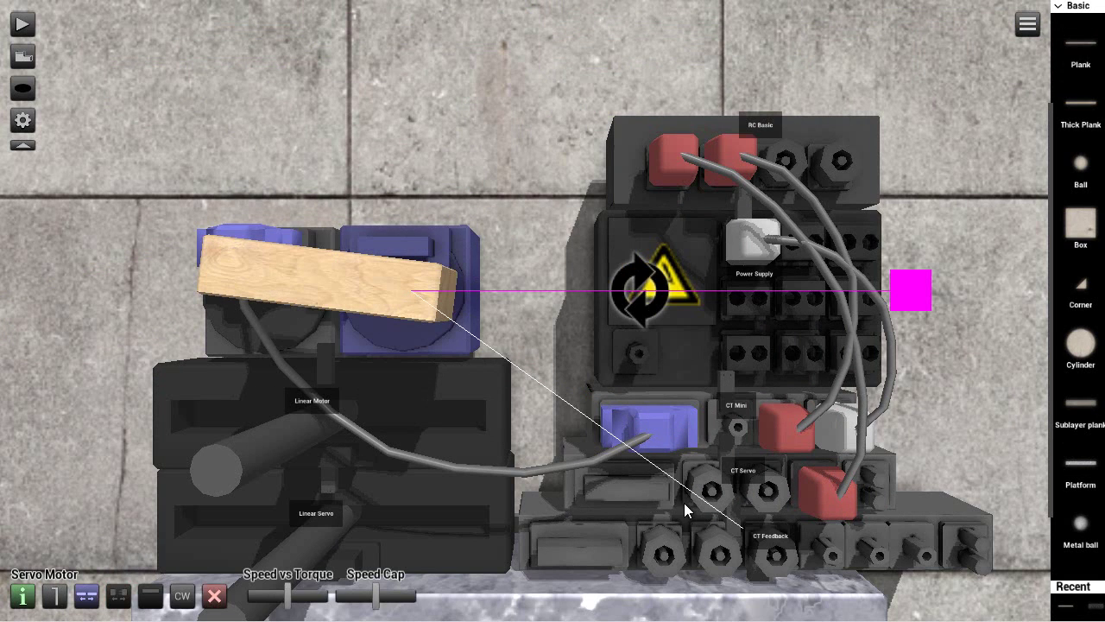
pyautogui.click(685, 503)
pyautogui.click(546, 555)
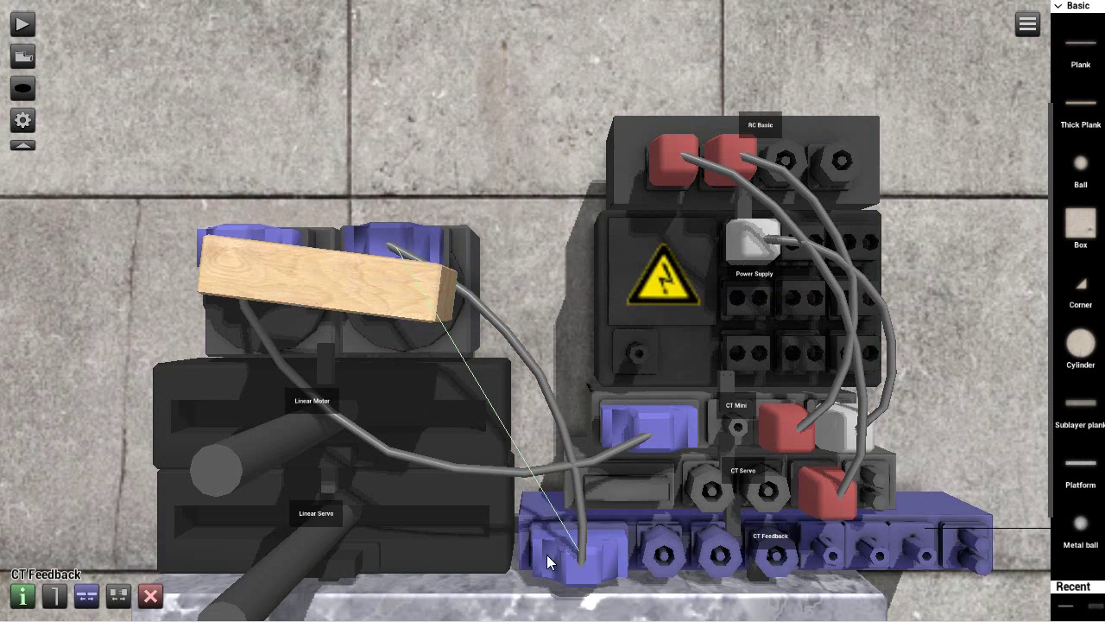
pyautogui.click(122, 590)
pyautogui.moveTo(575, 449); pyautogui.dragTo(633, 439)
pyautogui.click(458, 410)
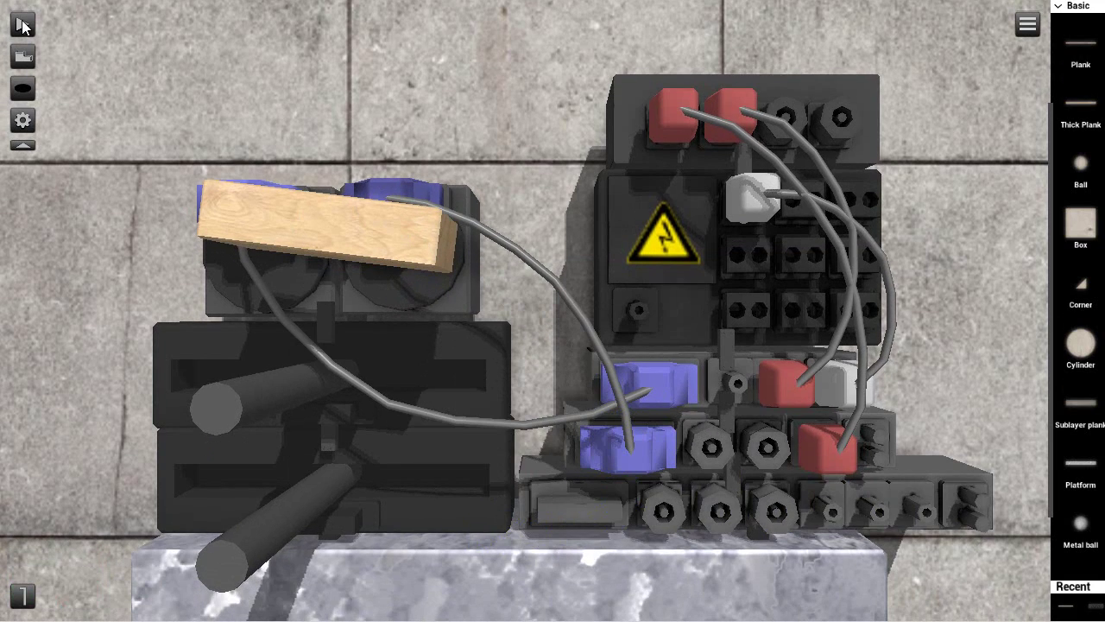
pyautogui.click(22, 26)
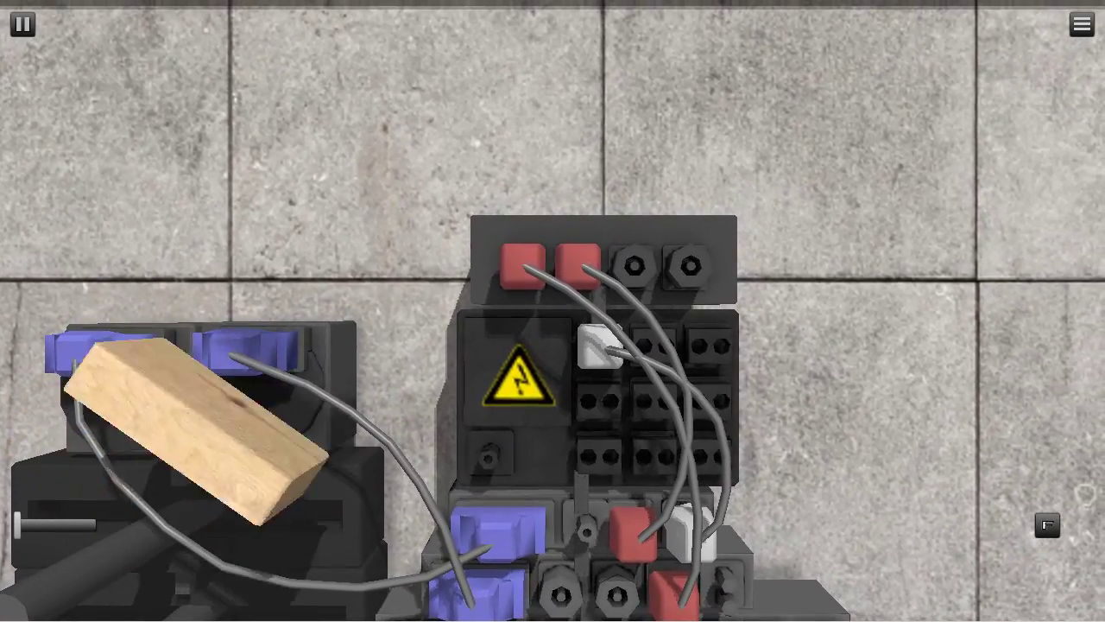
pyautogui.click(14, 25)
# Step: Connect the Power Supply to the CT Servo's IN0 with a second power cable
pyautogui.click(795, 252)
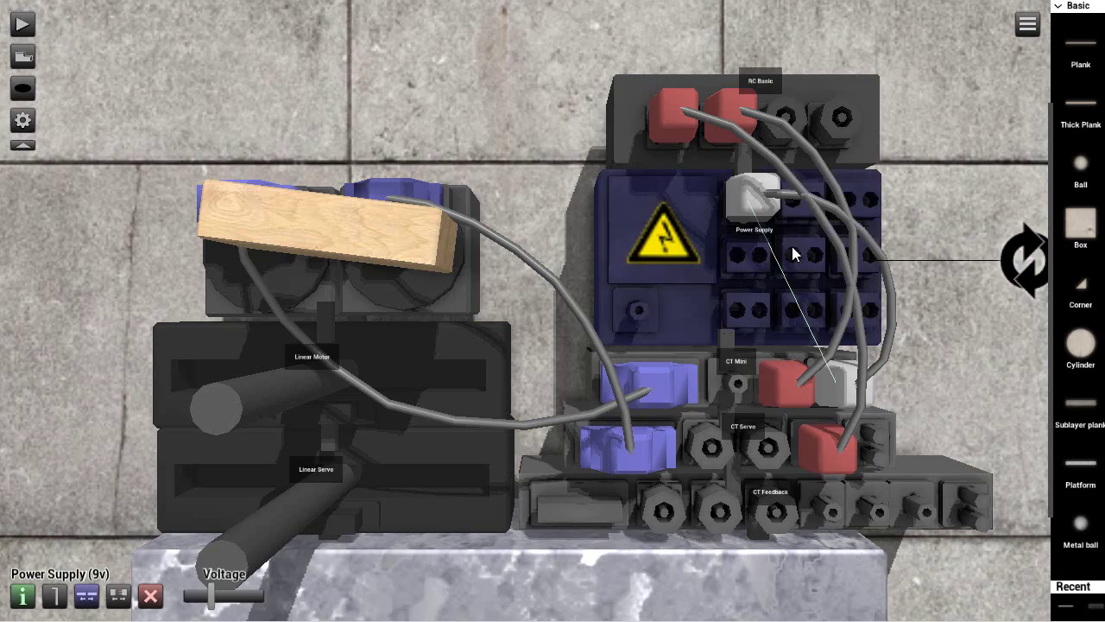
pyautogui.click(879, 446)
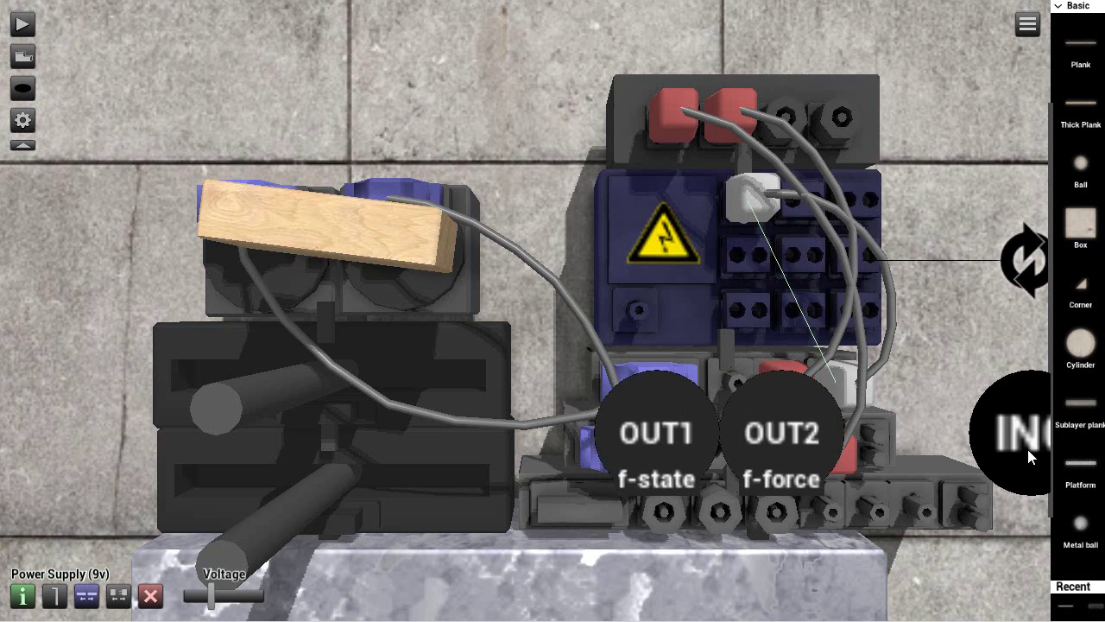
pyautogui.click(1028, 449)
pyautogui.click(876, 143)
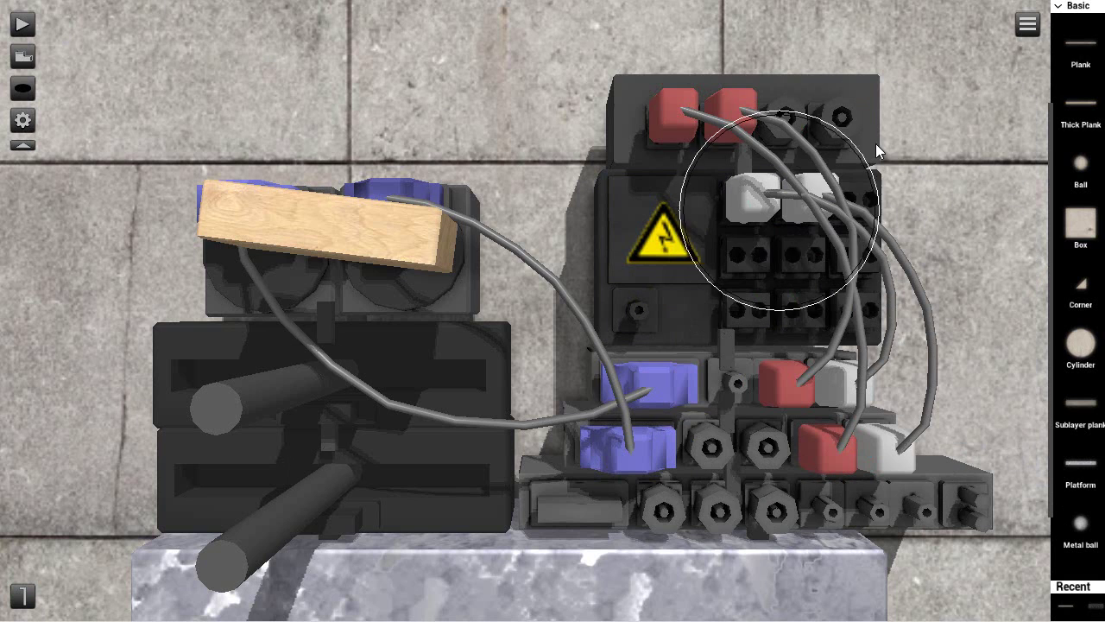
# Step: Raise the Servo Motor's Speed Cap to its maximum
pyautogui.click(754, 304)
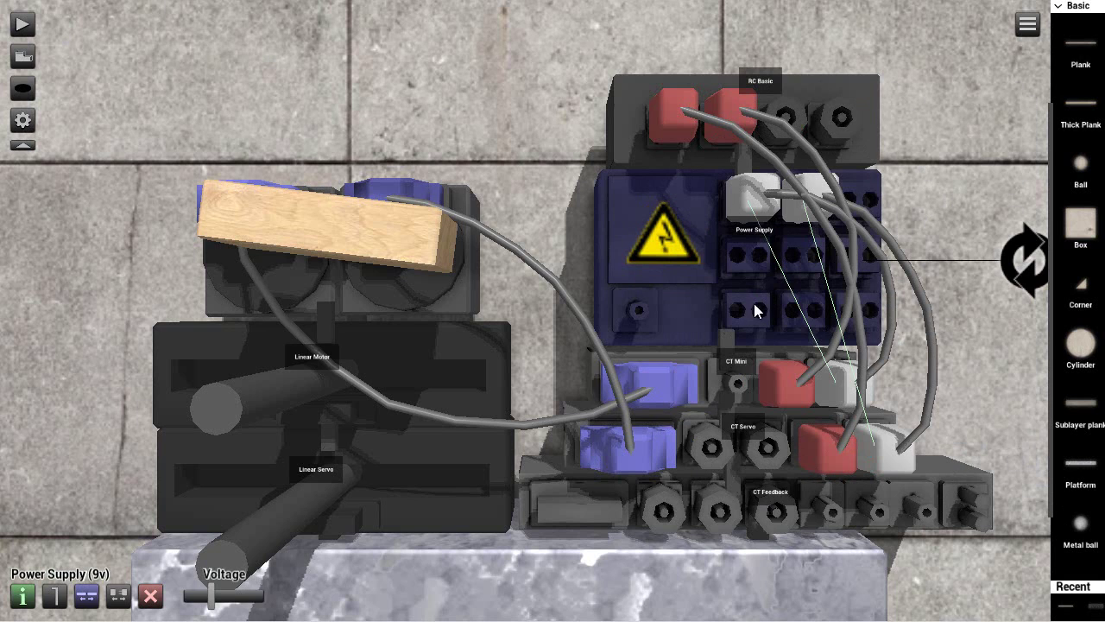
pyautogui.click(474, 231)
pyautogui.moveTo(377, 604); pyautogui.dragTo(418, 598)
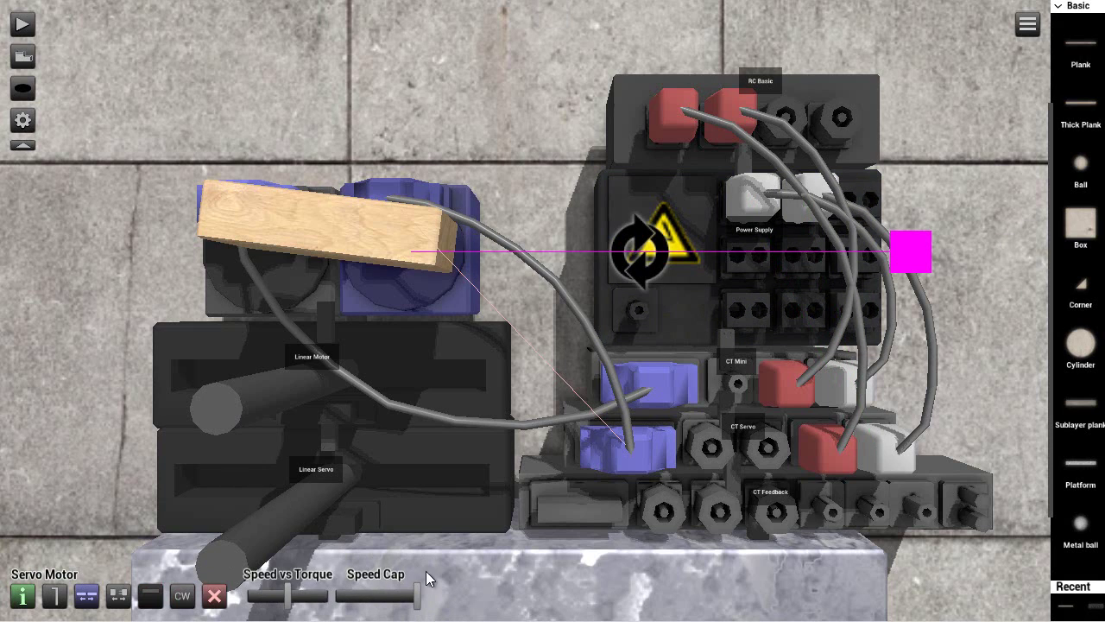
# Step: Run the simulation and sweep the RC Basic's OUT0 slider to its maximum and back to its minimum to swing the servo's plank
pyautogui.click(23, 28)
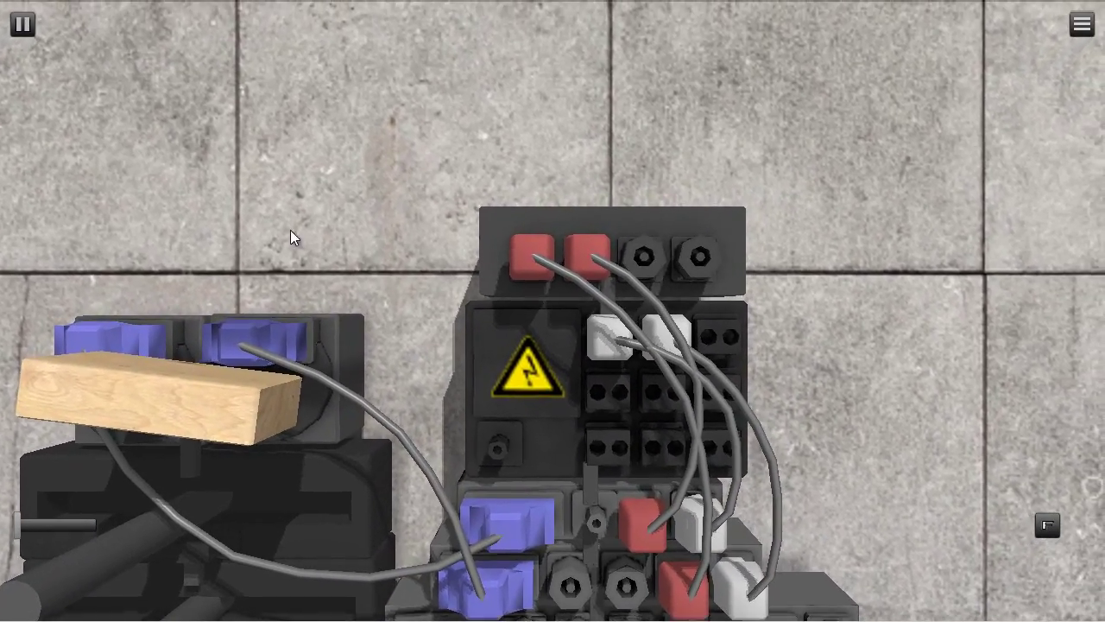
pyautogui.moveTo(291, 230); pyautogui.dragTo(434, 235)
pyautogui.moveTo(19, 529); pyautogui.dragTo(237, 590)
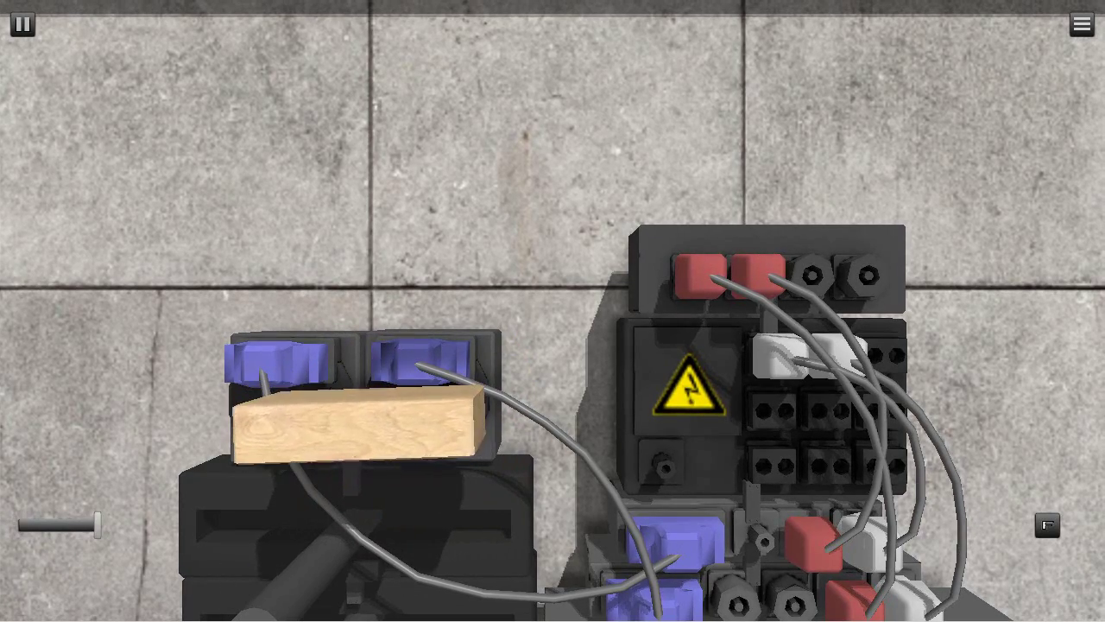
pyautogui.moveTo(98, 525); pyautogui.dragTo(73, 527)
pyautogui.moveTo(69, 571); pyautogui.dragTo(0, 555)
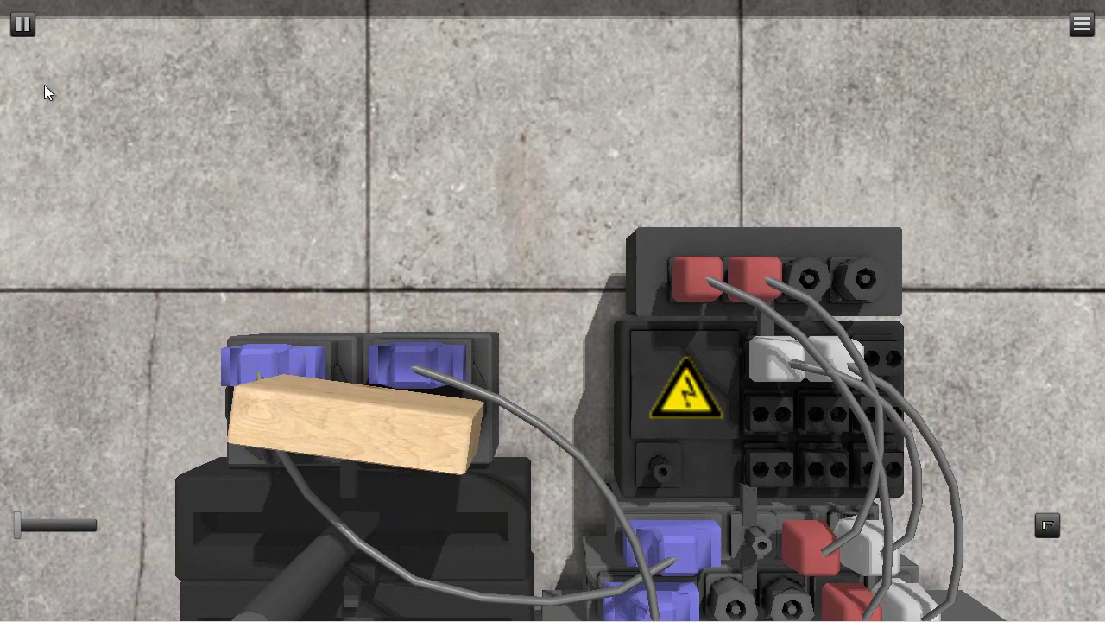
pyautogui.click(24, 26)
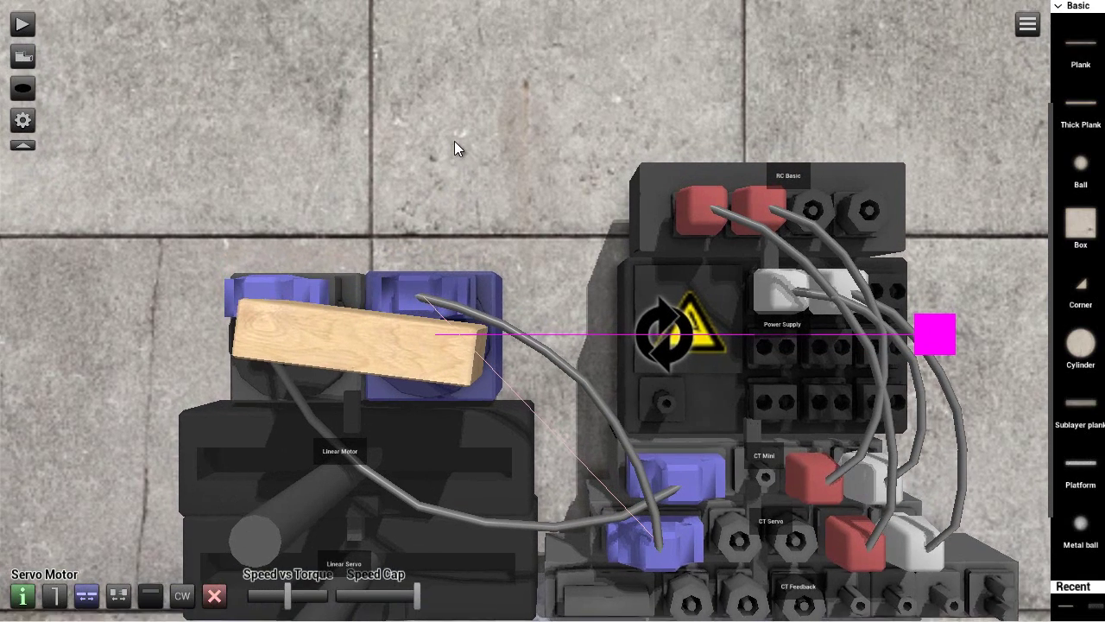
# Step: Replace the RC Basic's OUT0 slider and OUT1 button widgets with the largest round dial, and try it in the simulation
pyautogui.click(807, 221)
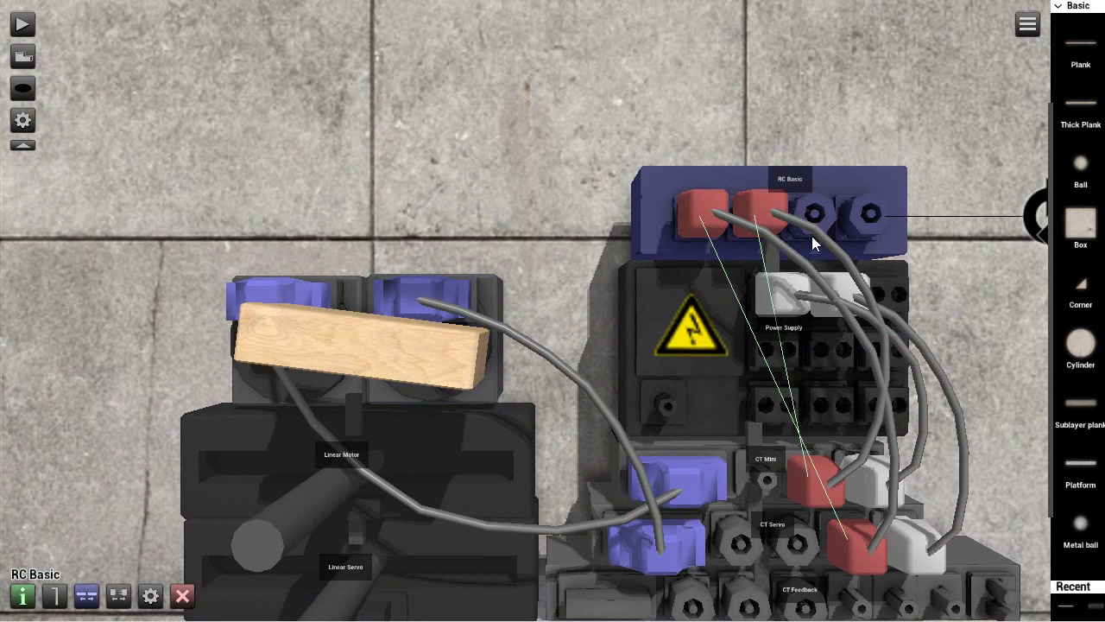
pyautogui.click(774, 374)
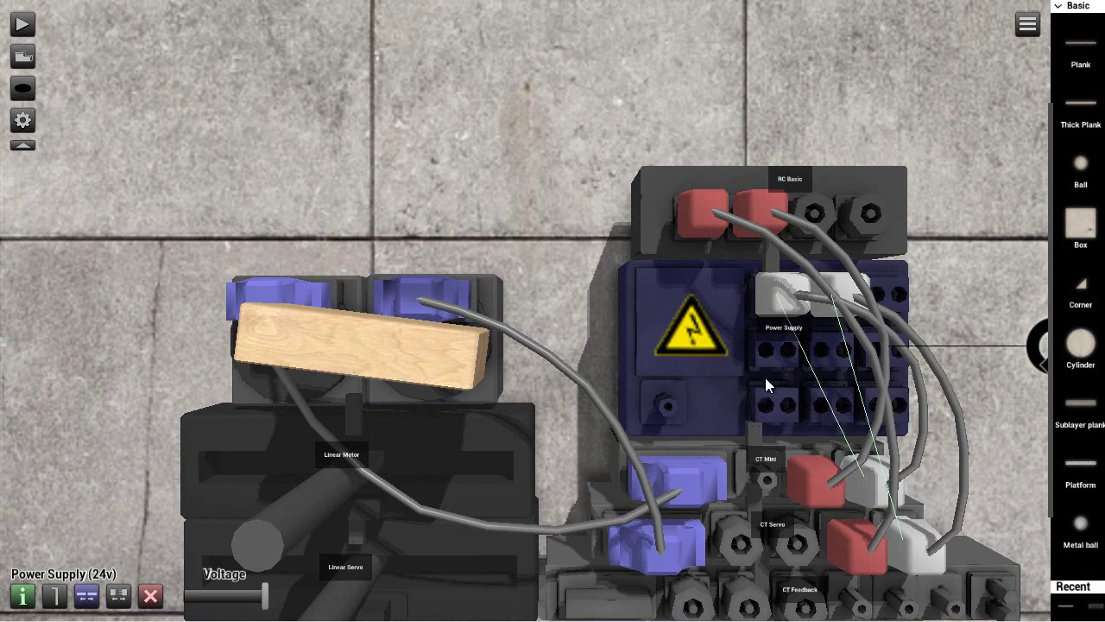
pyautogui.click(806, 246)
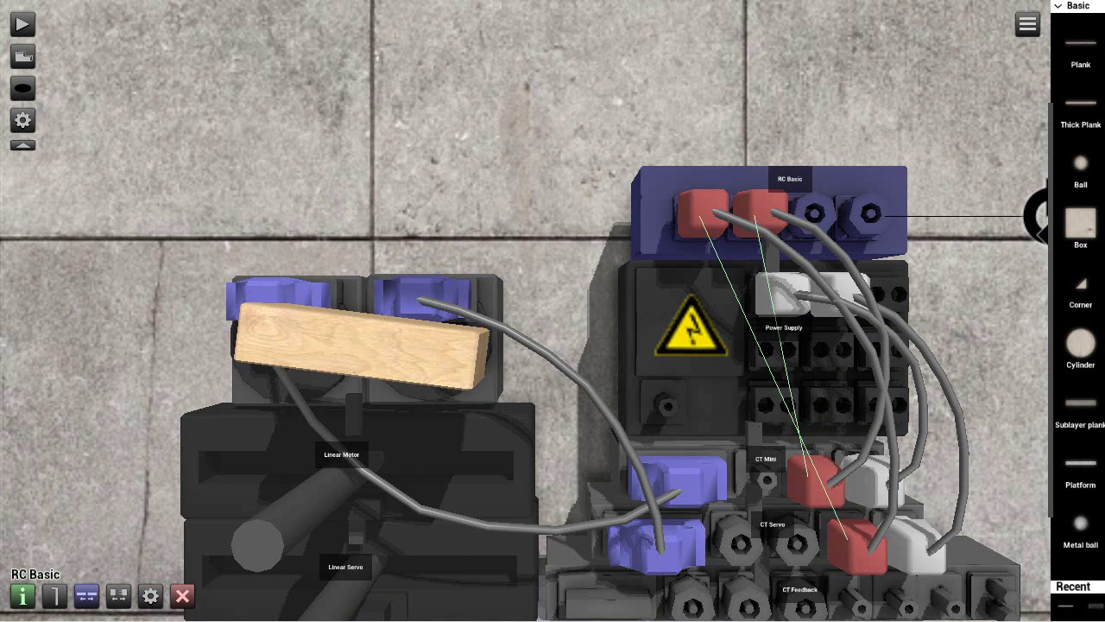
pyautogui.click(149, 595)
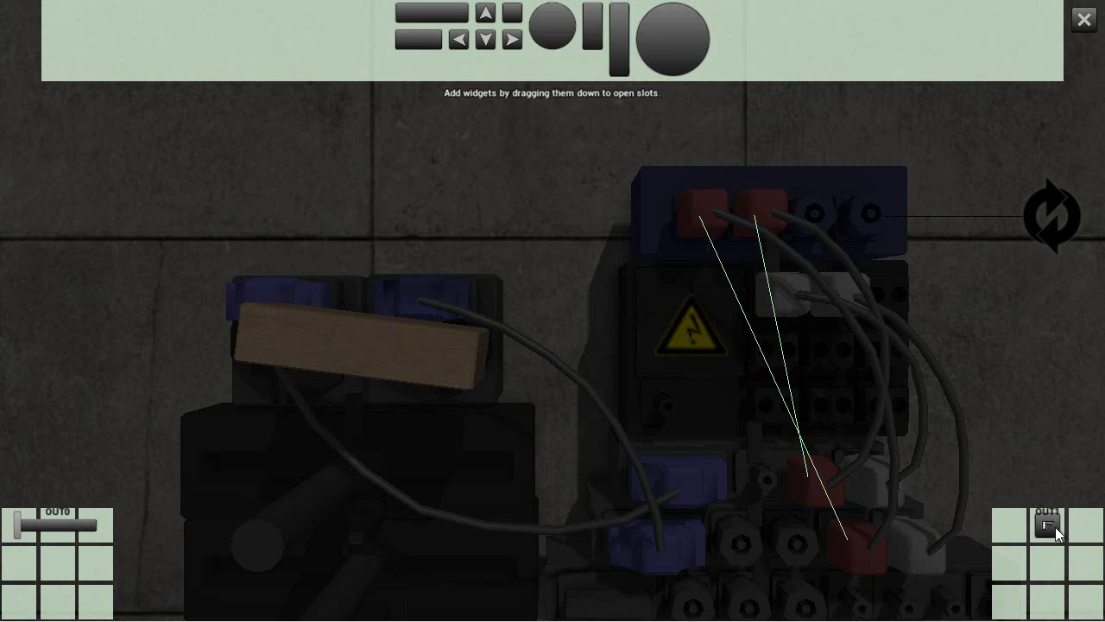
pyautogui.moveTo(1058, 534); pyautogui.dragTo(834, 79)
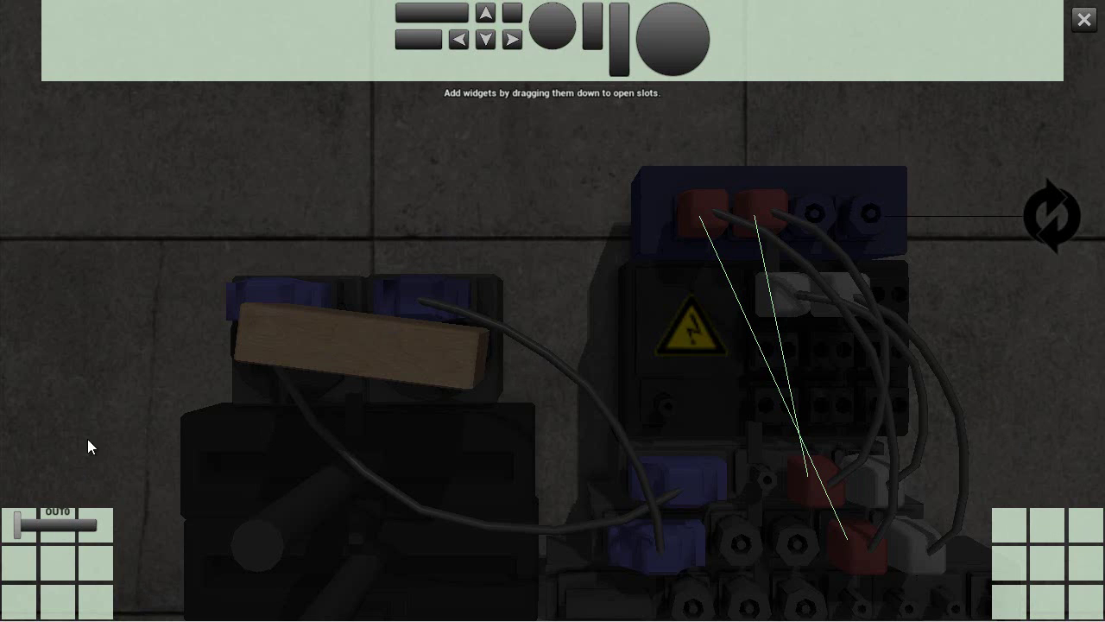
pyautogui.moveTo(691, 39); pyautogui.dragTo(62, 573)
pyautogui.click(1084, 19)
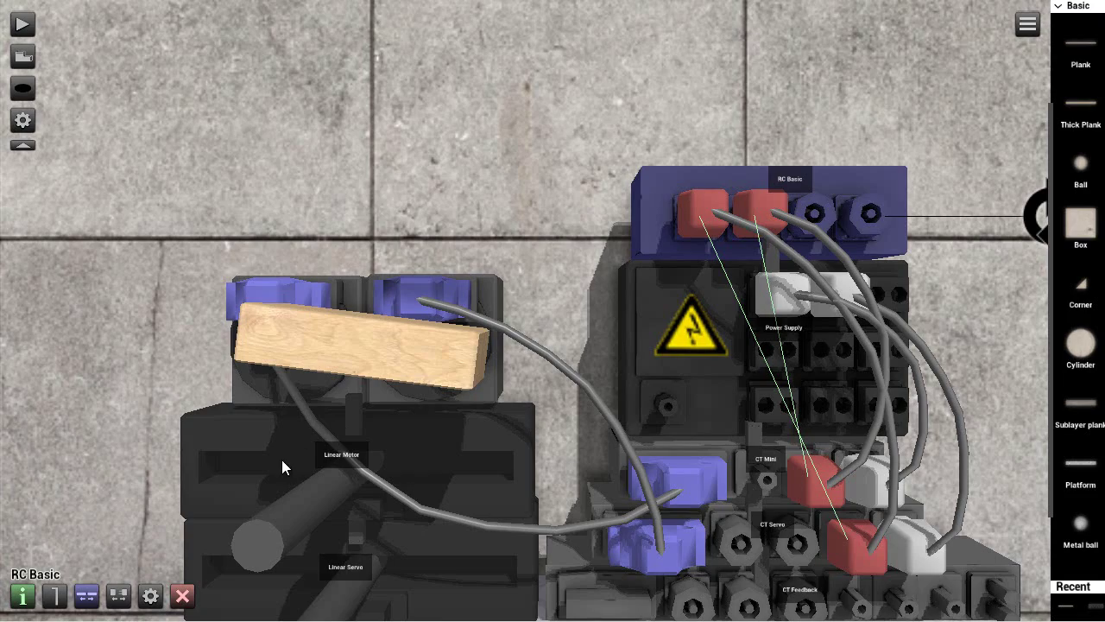
pyautogui.click(22, 23)
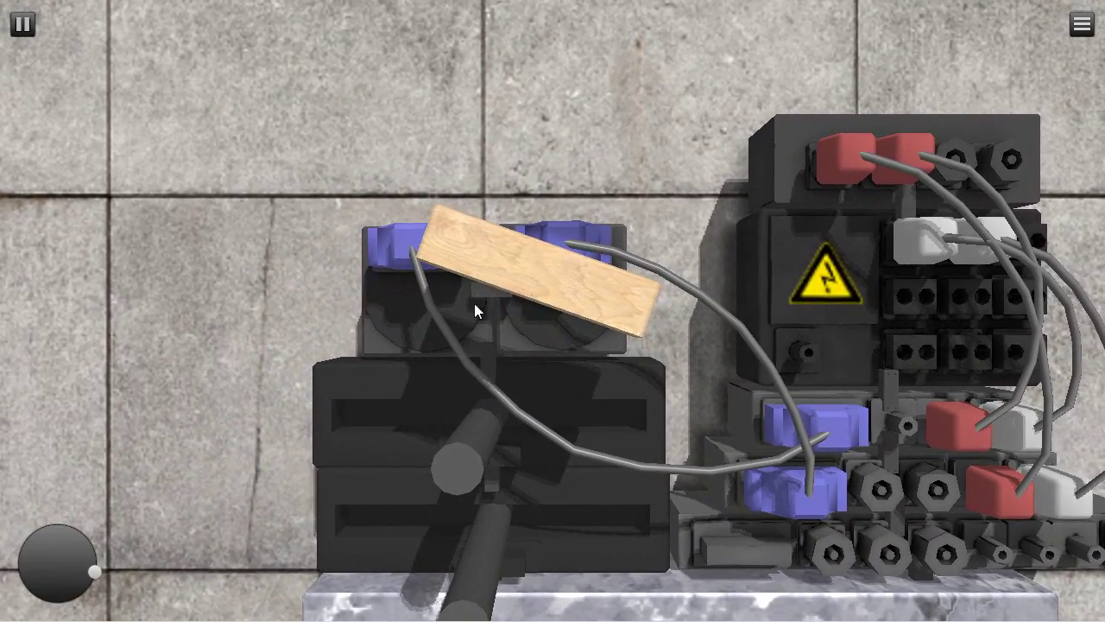
pyautogui.click(23, 24)
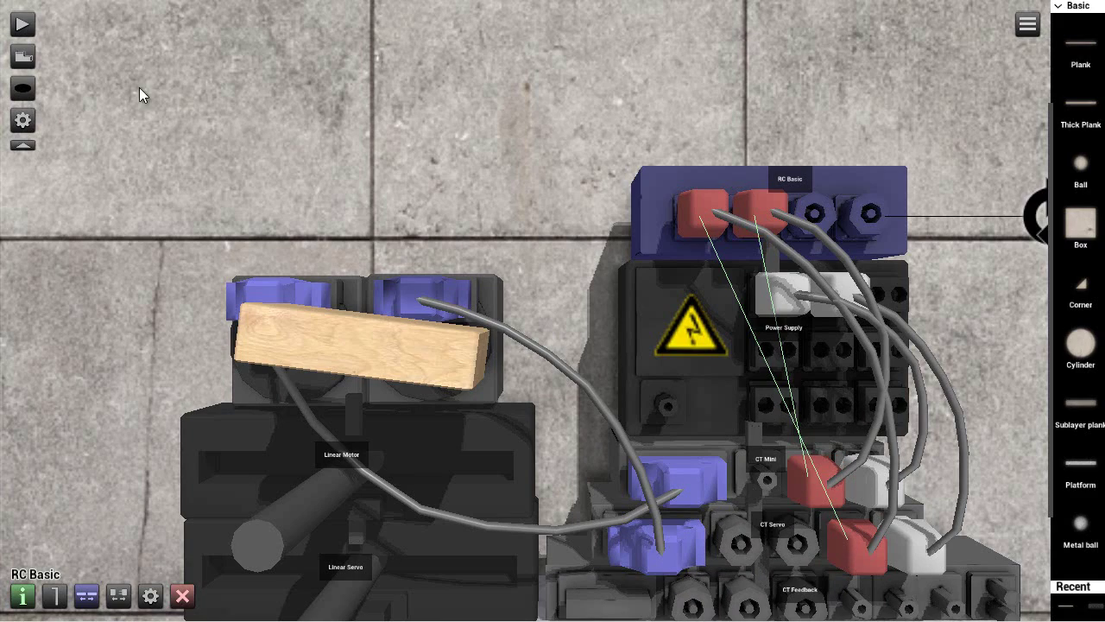
# Step: Slide the plank sideways so that one end sits on the Servo Motor, and test its swing in the simulation
pyautogui.click(423, 353)
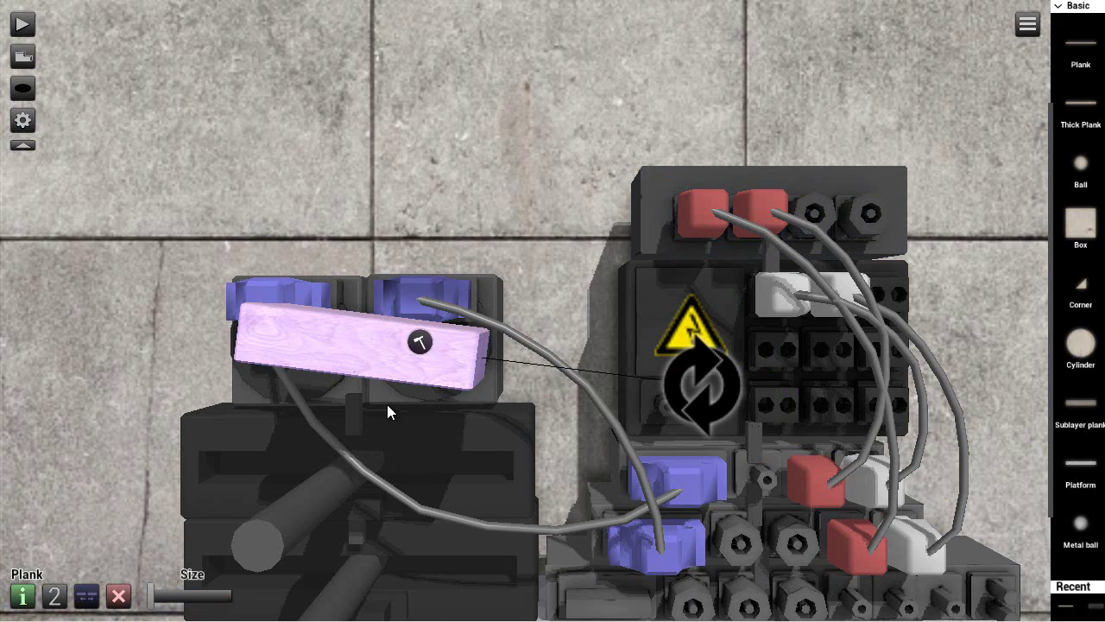
pyautogui.moveTo(369, 352); pyautogui.dragTo(506, 368)
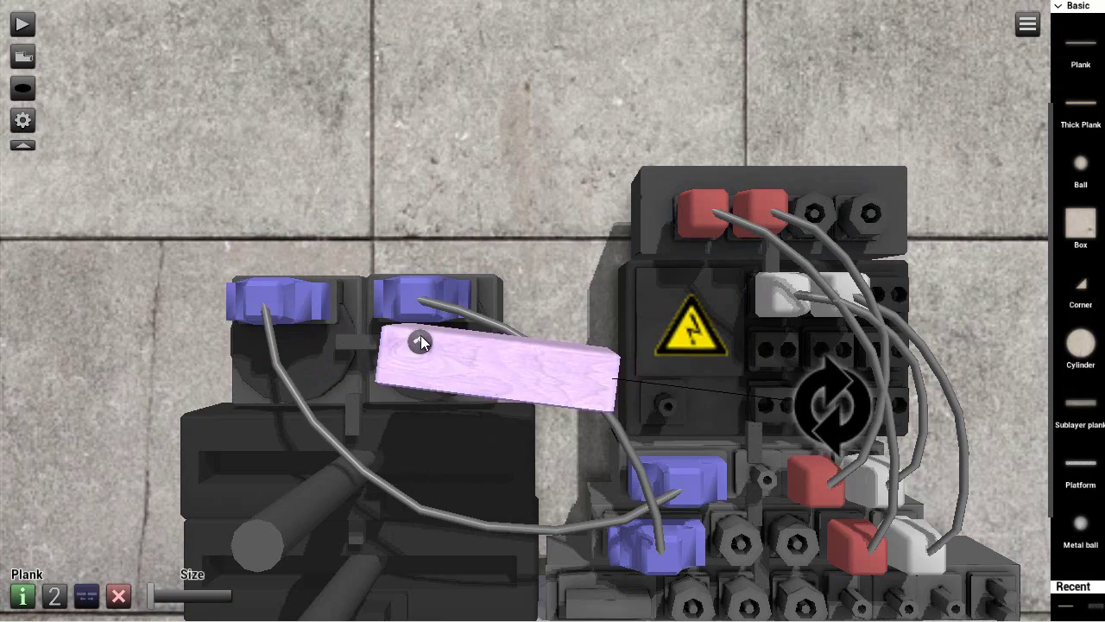
pyautogui.click(23, 24)
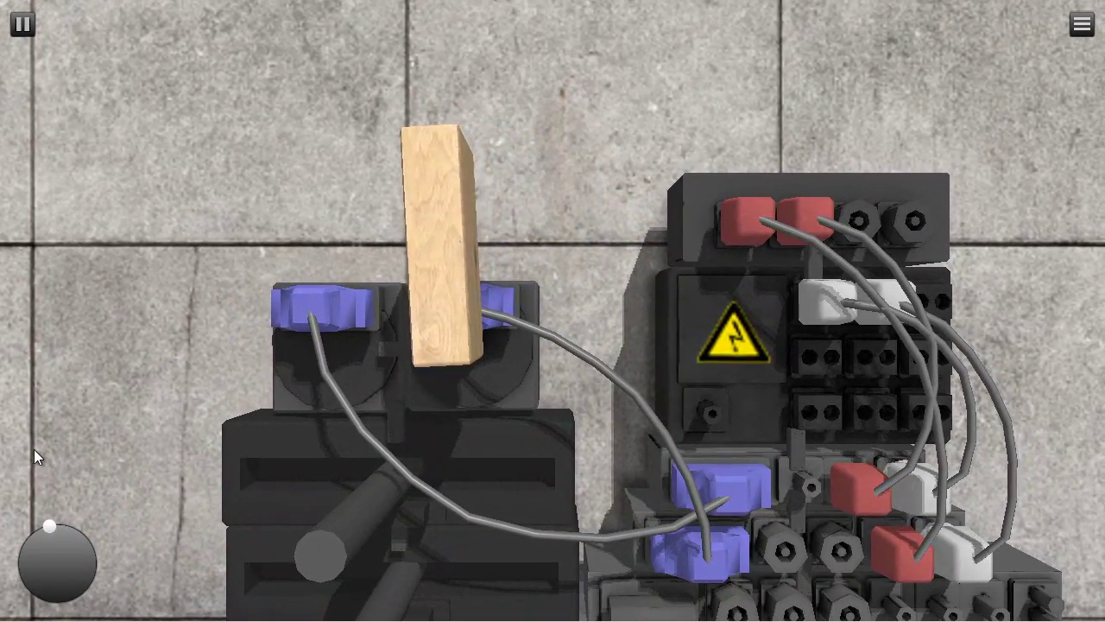
pyautogui.click(23, 25)
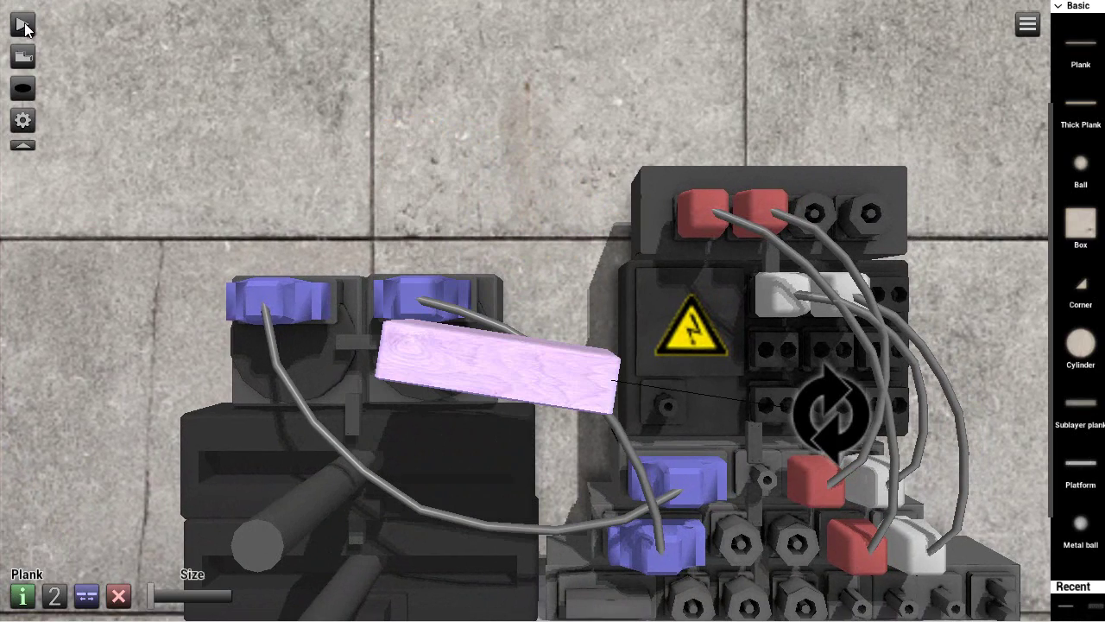
# Step: Rotate the Servo Motor's plank to horizontal and test it in the simulation by turning the RC Basic's dial to its uppermost direction
pyautogui.moveTo(861, 414); pyautogui.dragTo(863, 371)
pyautogui.click(19, 30)
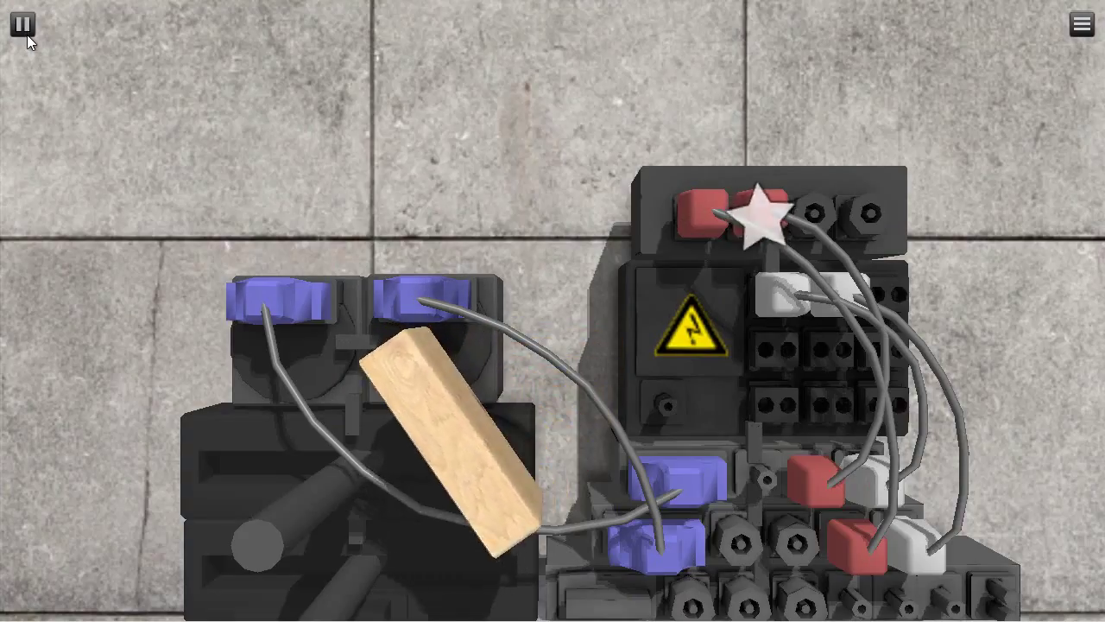
pyautogui.click(25, 31)
pyautogui.click(24, 26)
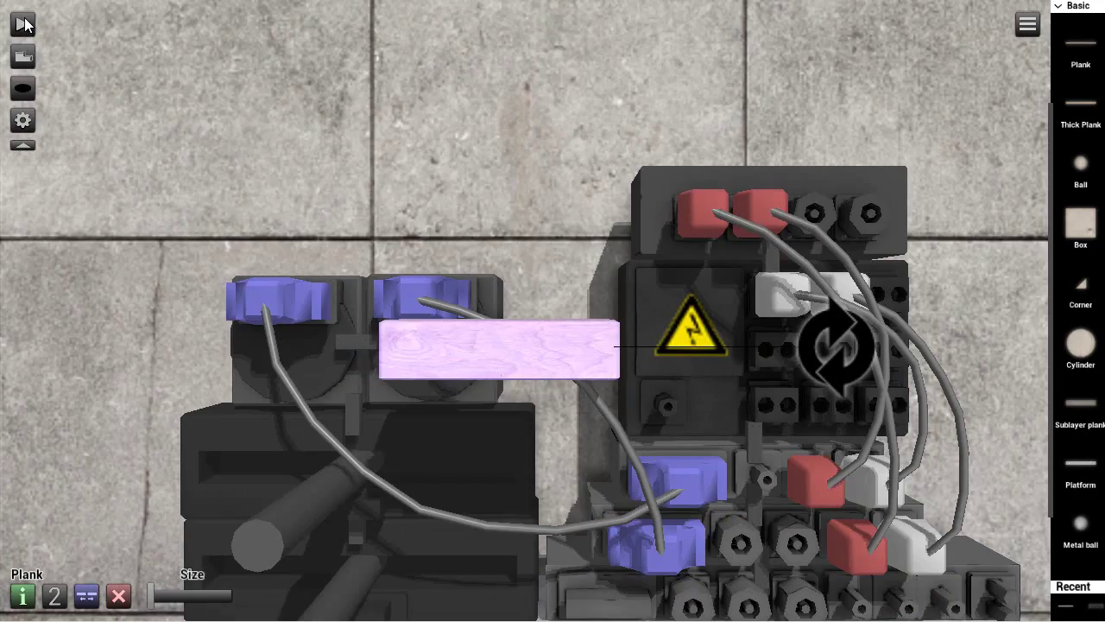
pyautogui.click(776, 220)
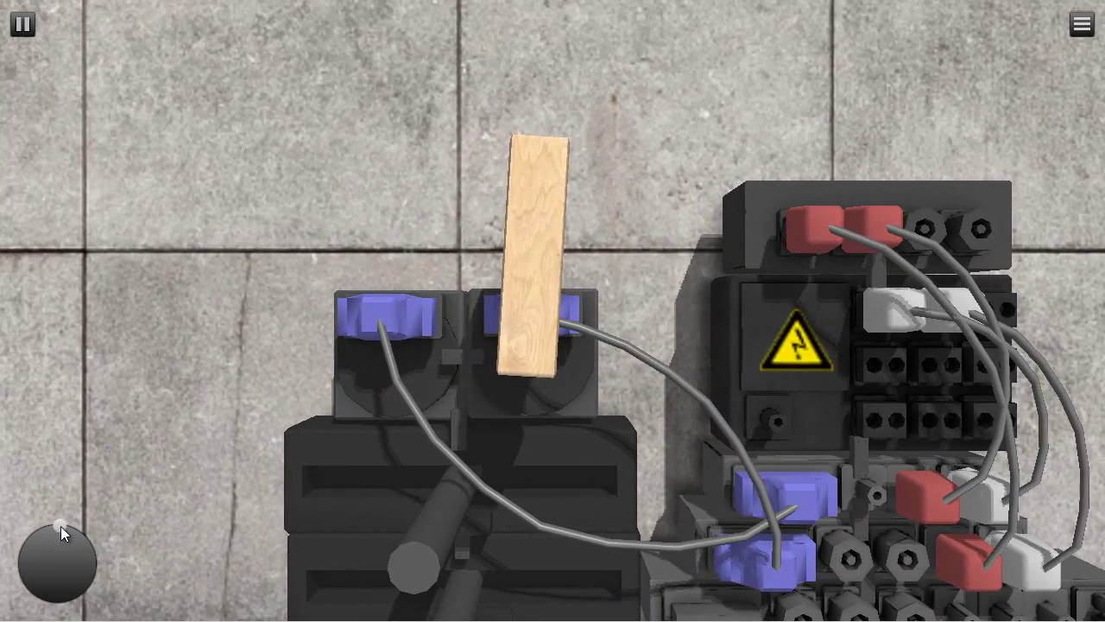
pyautogui.moveTo(60, 526); pyautogui.dragTo(55, 515)
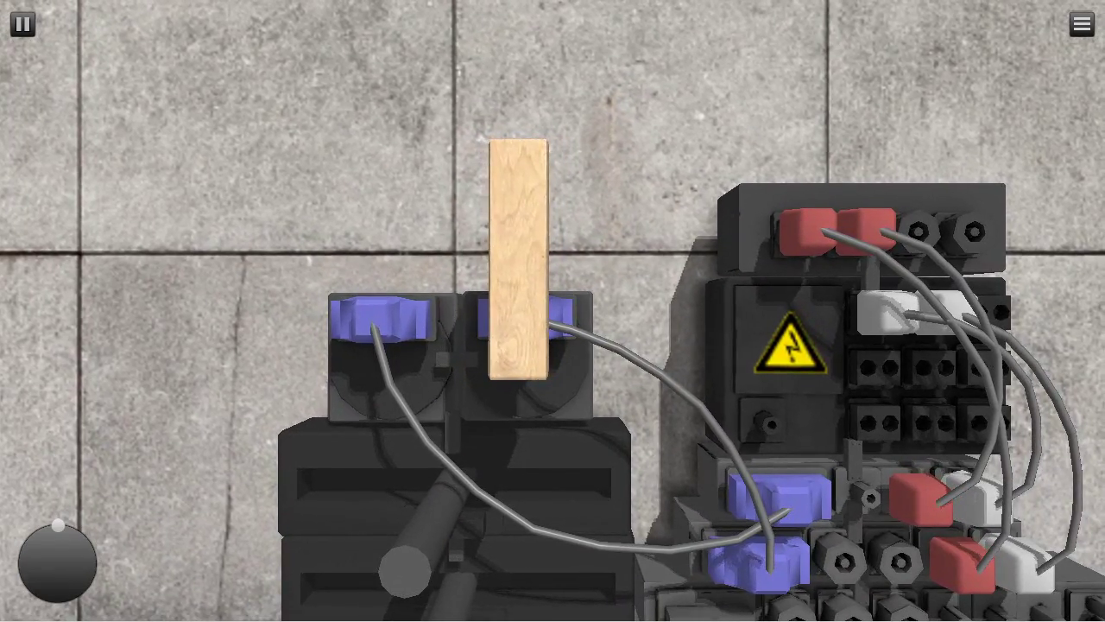
pyautogui.click(19, 25)
# Step: Read the CT Feedback's info on its speed, torque and error feedback outputs and its control inputs IN1 to IN3
pyautogui.click(459, 281)
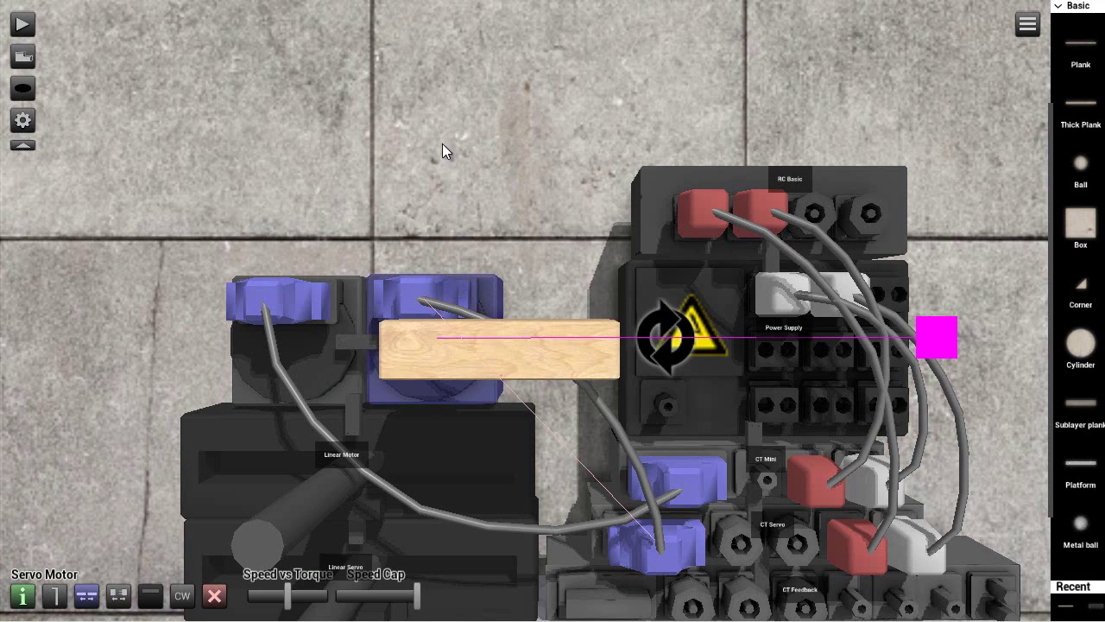
pyautogui.moveTo(440, 139); pyautogui.dragTo(423, 68)
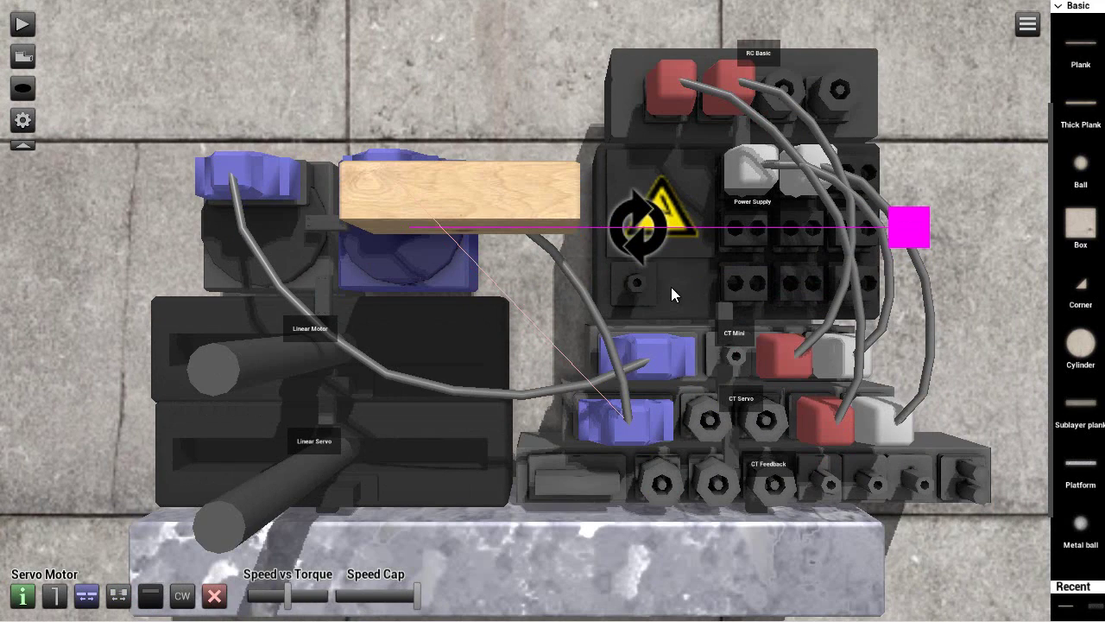
pyautogui.click(745, 485)
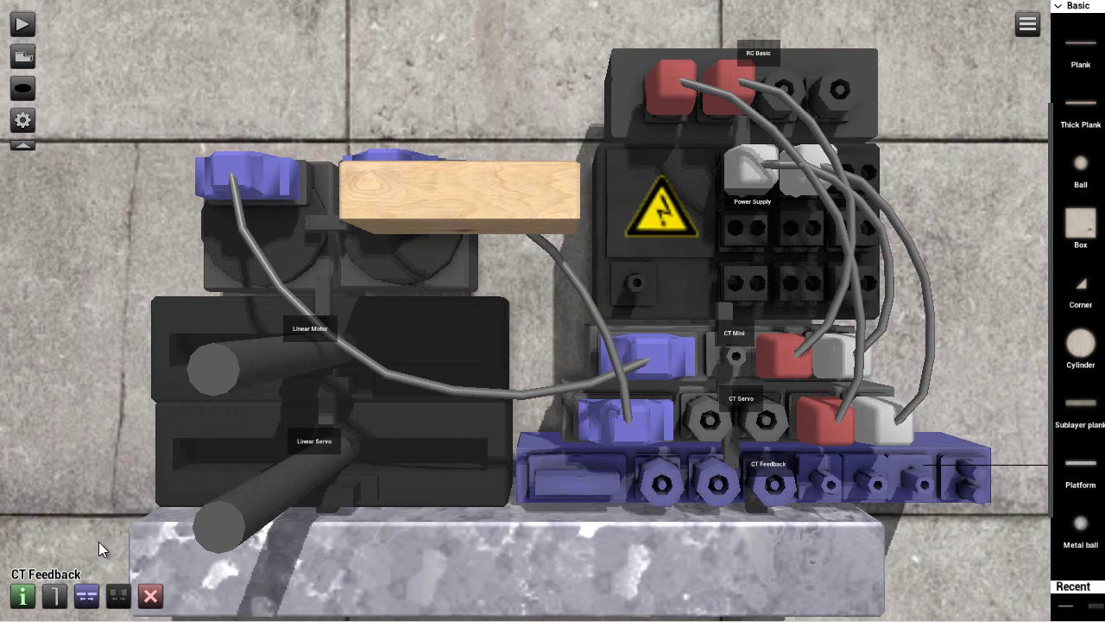
pyautogui.click(26, 603)
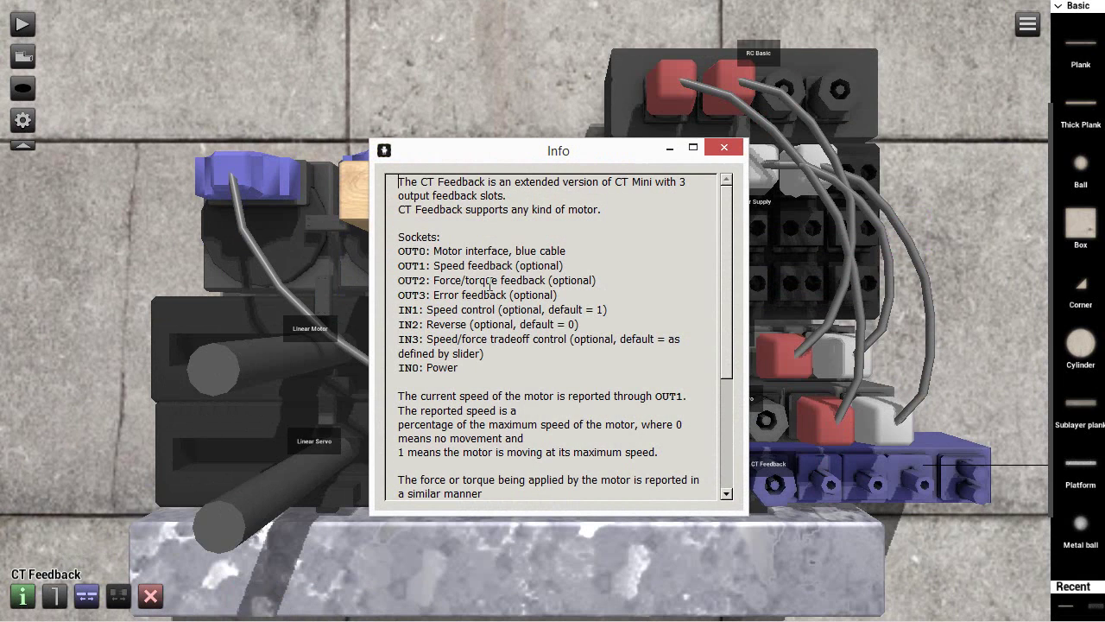
pyautogui.moveTo(433, 259); pyautogui.dragTo(616, 259)
pyautogui.click(521, 299)
pyautogui.moveTo(480, 324); pyautogui.dragTo(549, 346)
pyautogui.click(465, 338)
pyautogui.click(730, 134)
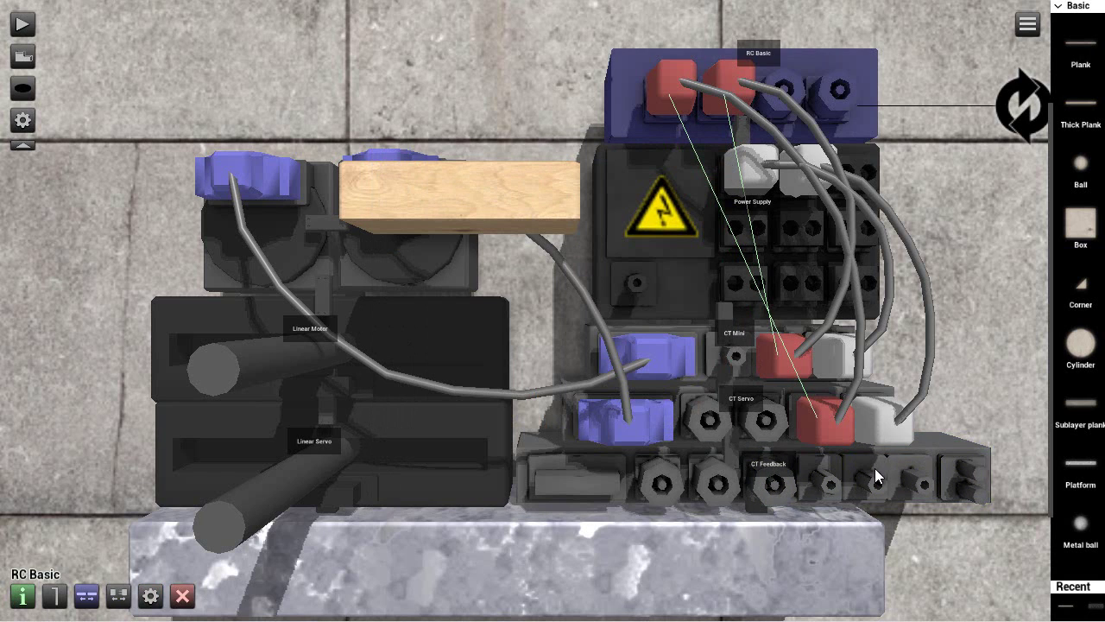
pyautogui.click(812, 465)
pyautogui.click(24, 600)
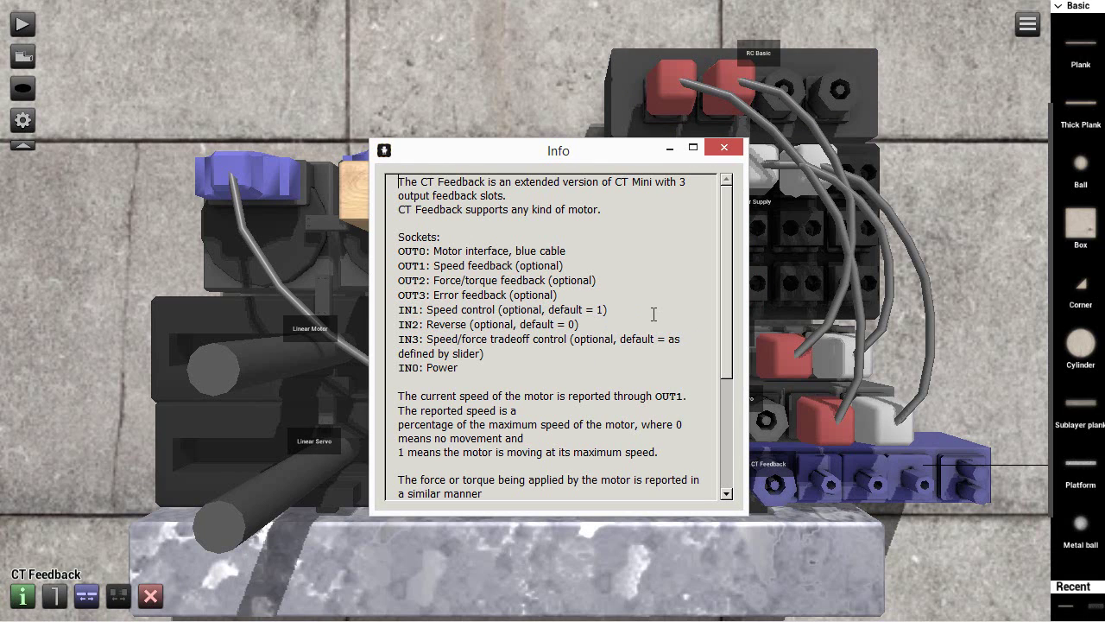
pyautogui.click(724, 148)
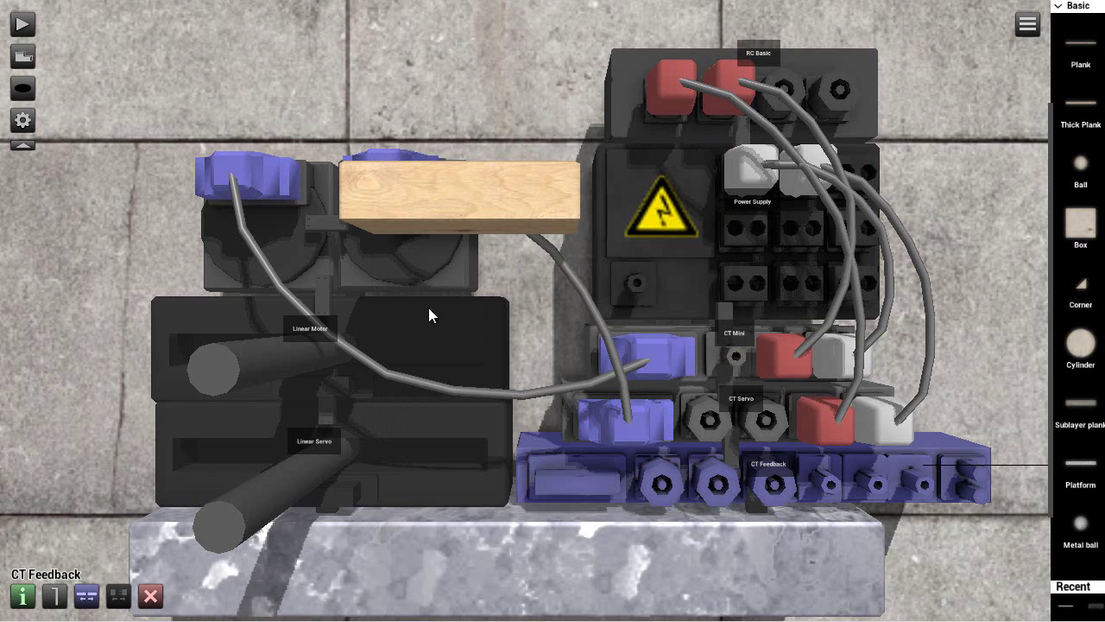
pyautogui.click(291, 239)
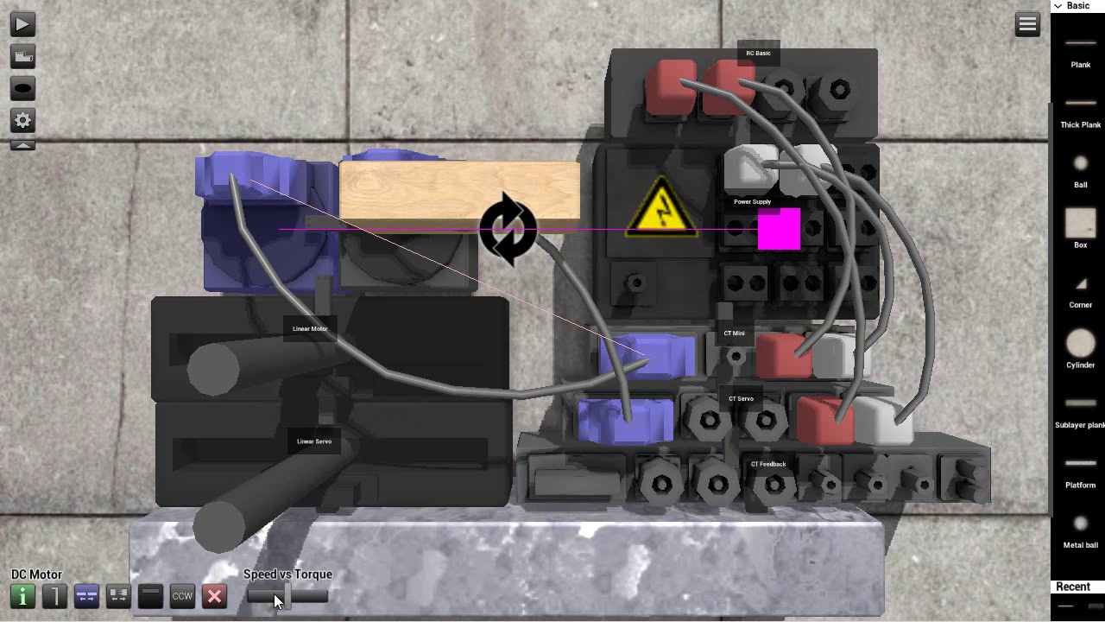
pyautogui.click(812, 495)
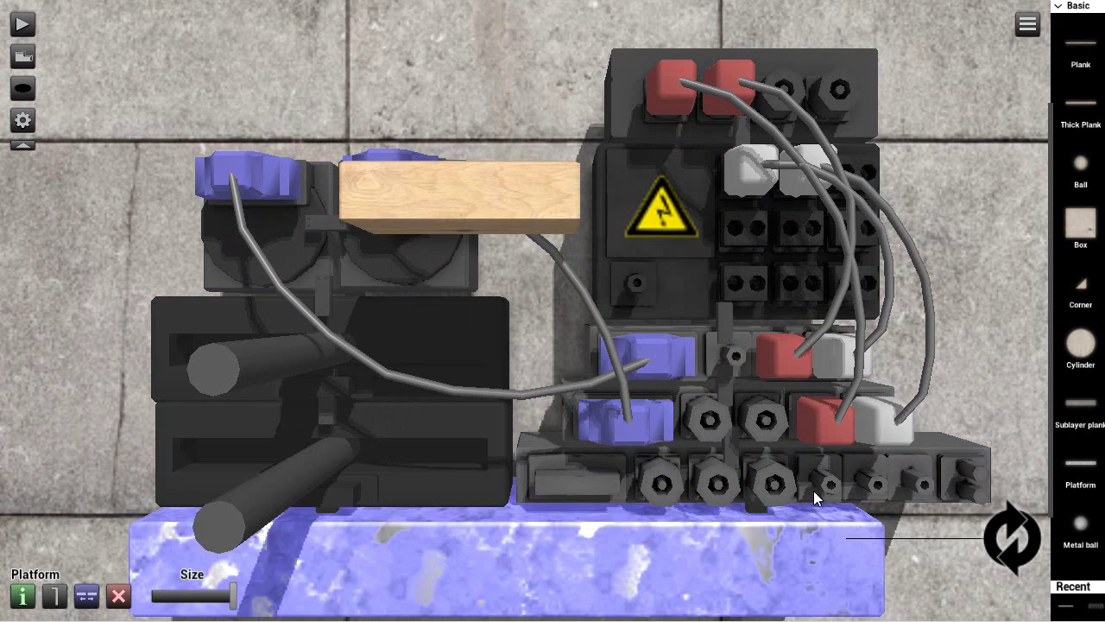
pyautogui.click(799, 494)
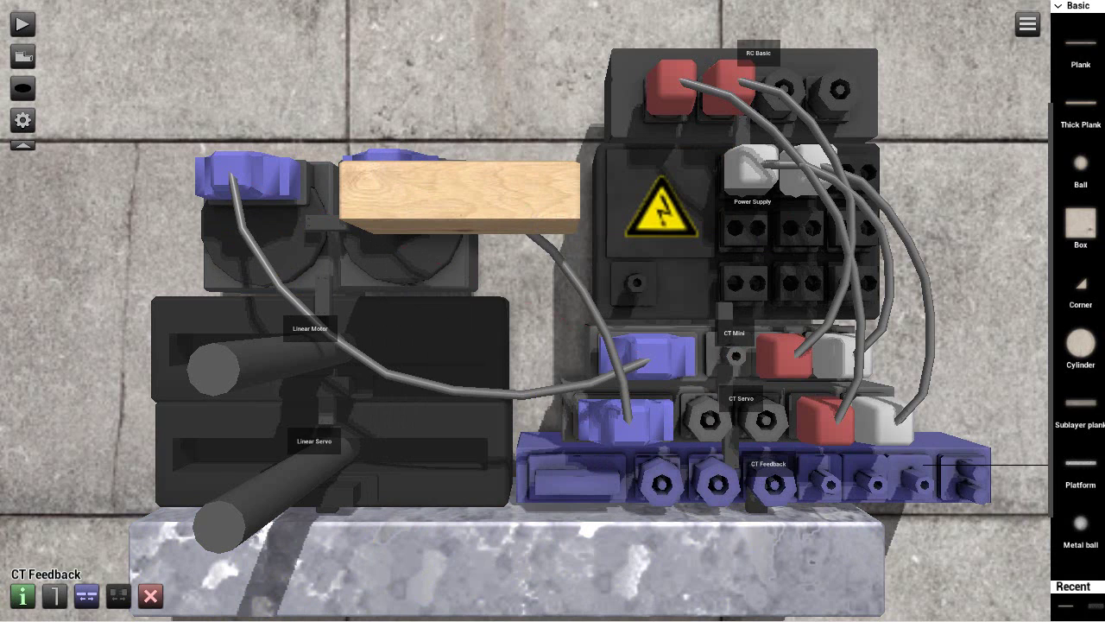
pyautogui.click(796, 418)
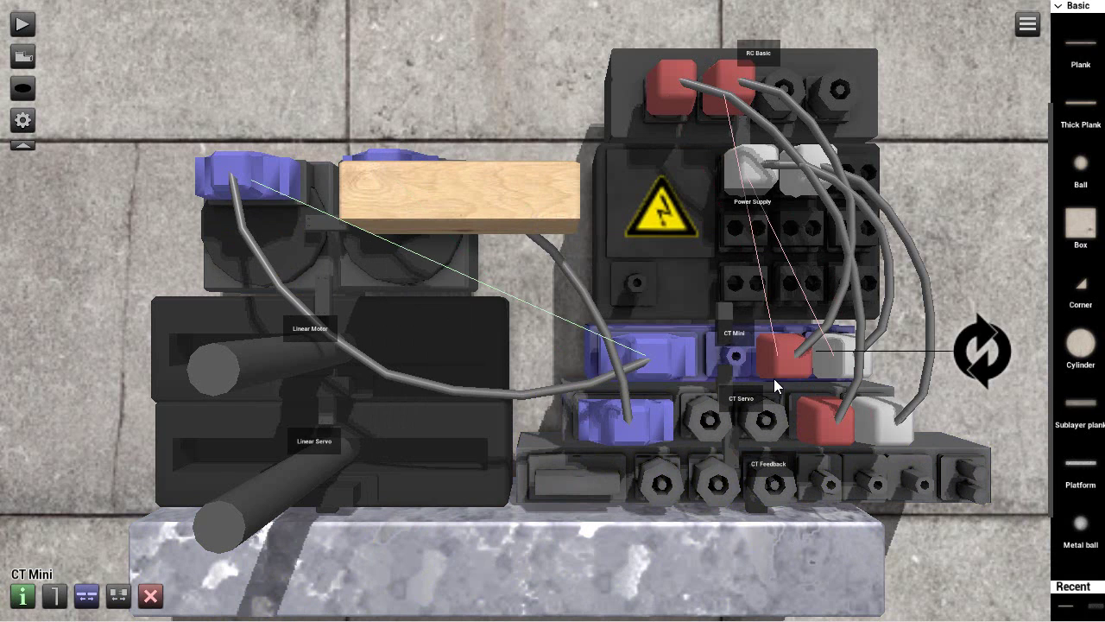
# Step: Detach the plank from the Servo Motor and place it across the Linear Motor
pyautogui.click(401, 203)
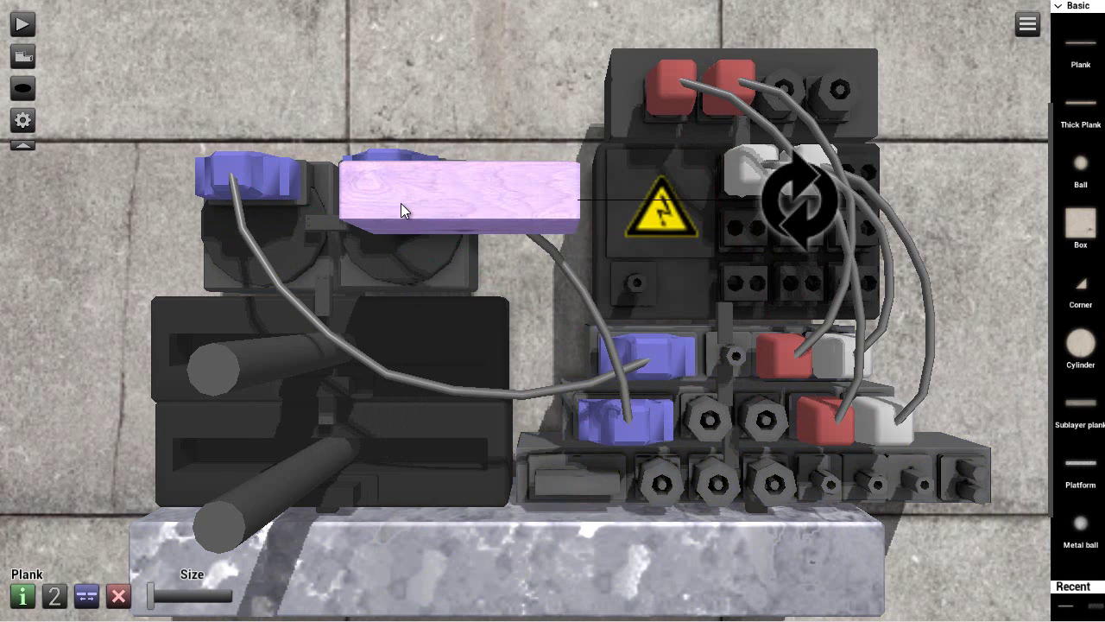
pyautogui.click(85, 596)
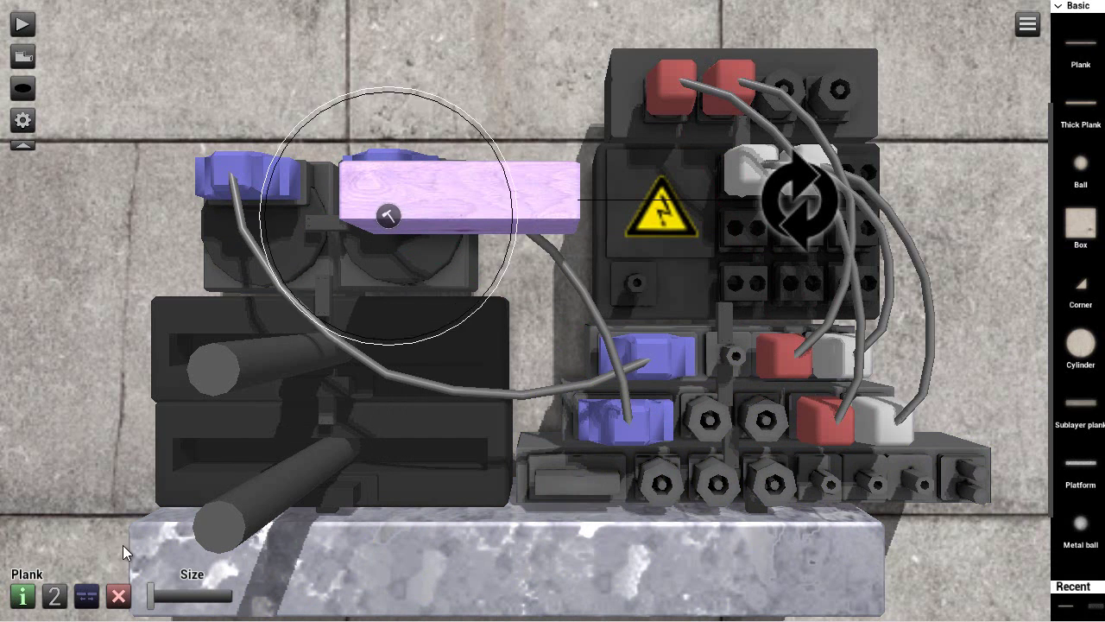
pyautogui.moveTo(490, 192); pyautogui.dragTo(318, 354)
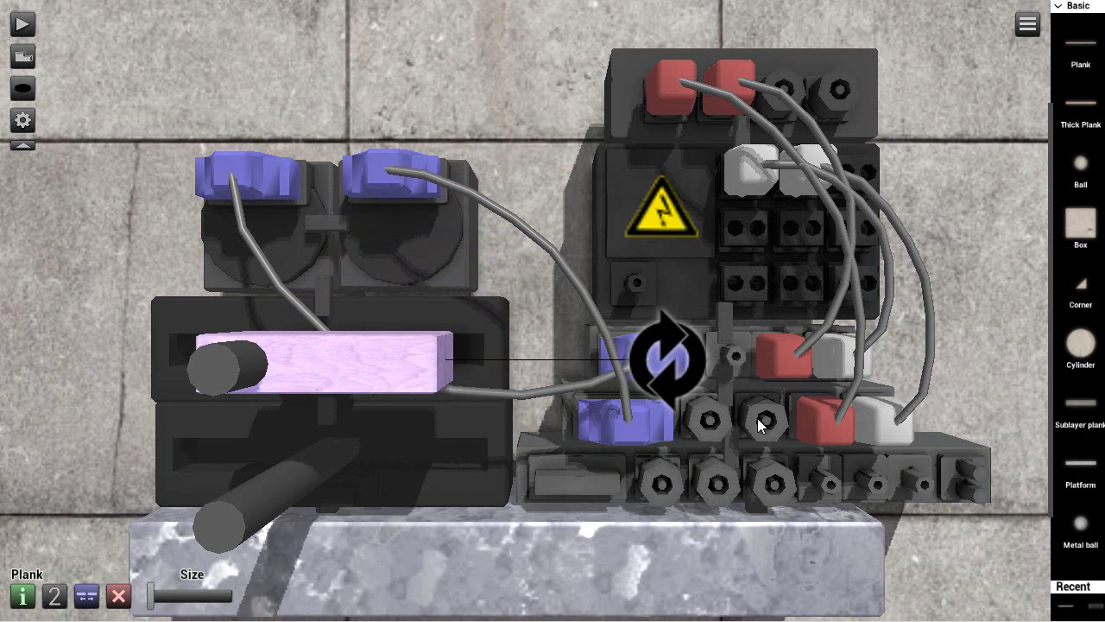
# Step: Move the CT Mini's interface cable from the DC Motor to the Linear Motor's IN0 socket
pyautogui.click(752, 354)
pyautogui.click(292, 212)
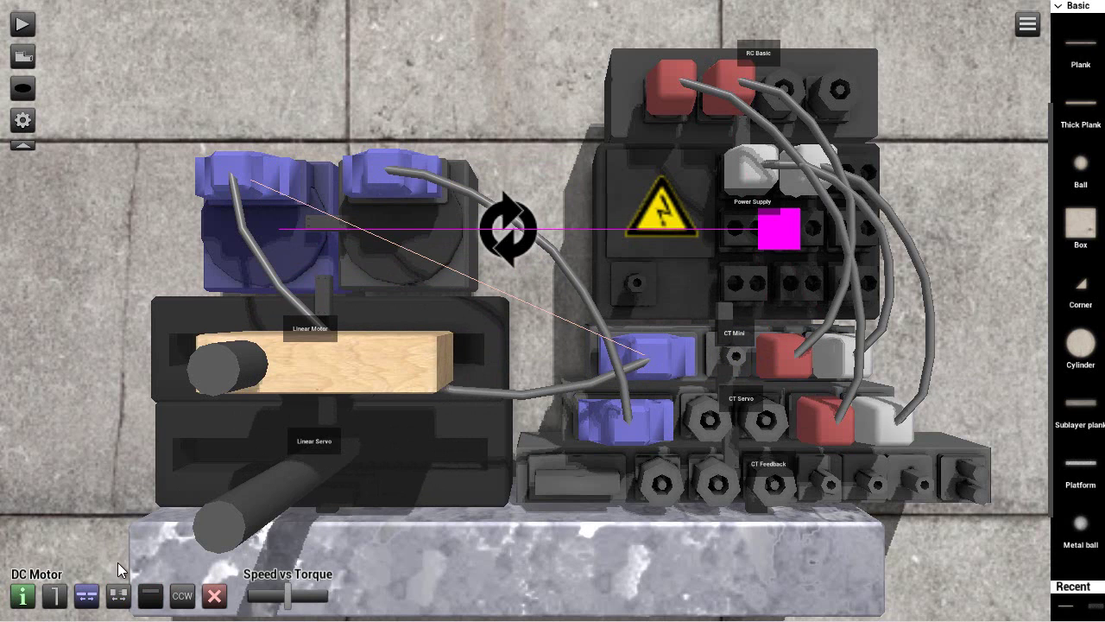
pyautogui.click(111, 603)
pyautogui.moveTo(250, 113); pyautogui.dragTo(248, 285)
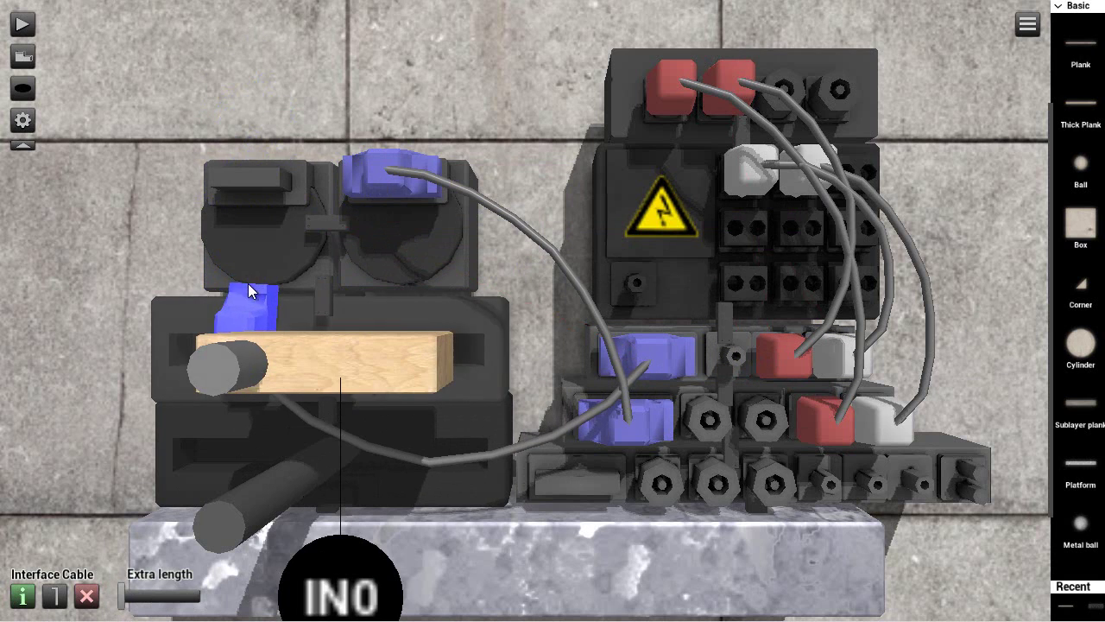
pyautogui.click(328, 570)
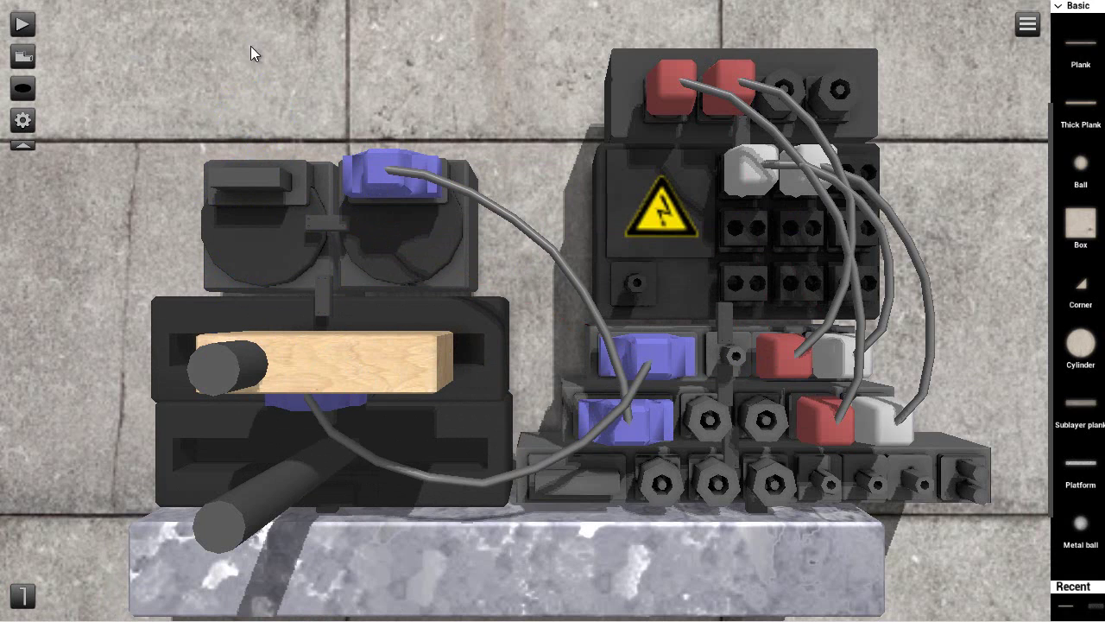
# Step: Move the RC Basic's control cable from the CT Servo to the CT Mini's IN1 speed input
pyautogui.click(845, 85)
pyautogui.click(811, 332)
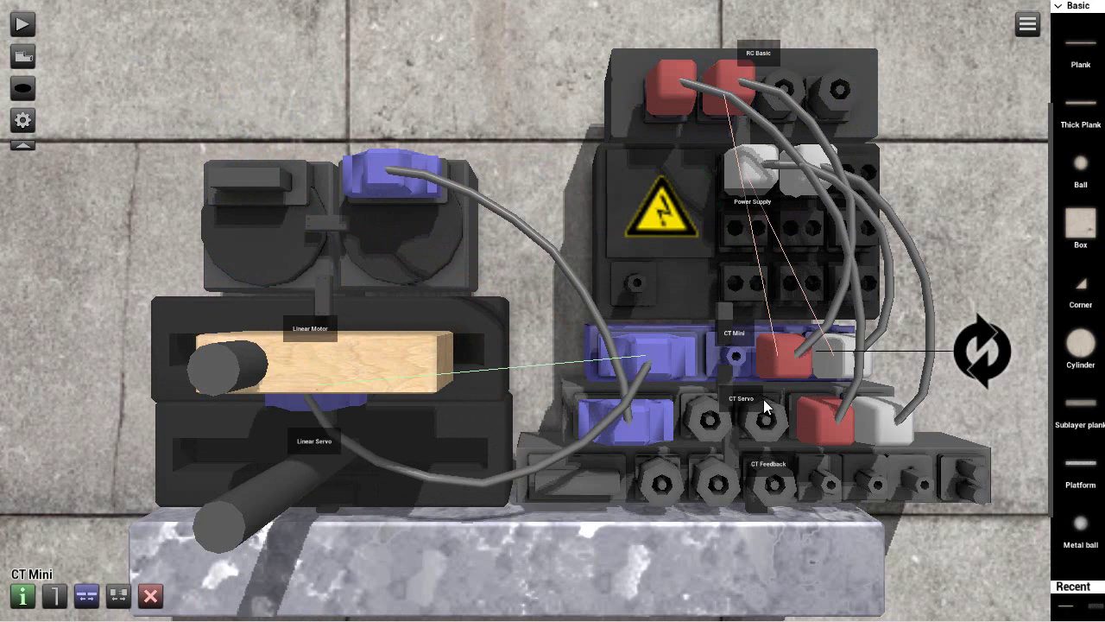
pyautogui.click(810, 387)
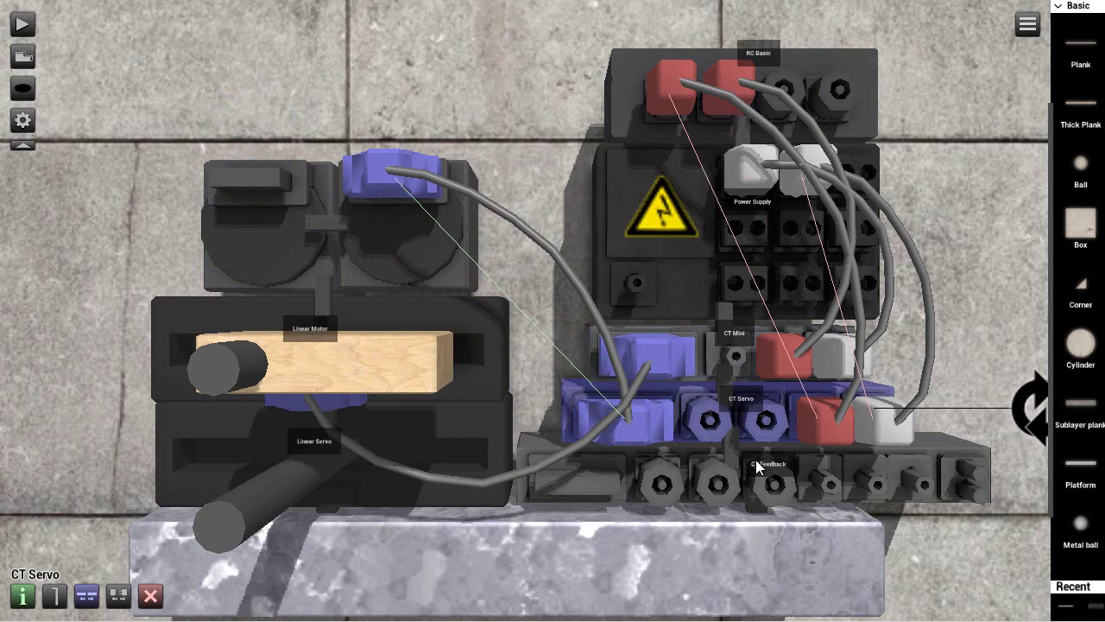
pyautogui.click(123, 605)
pyautogui.click(917, 412)
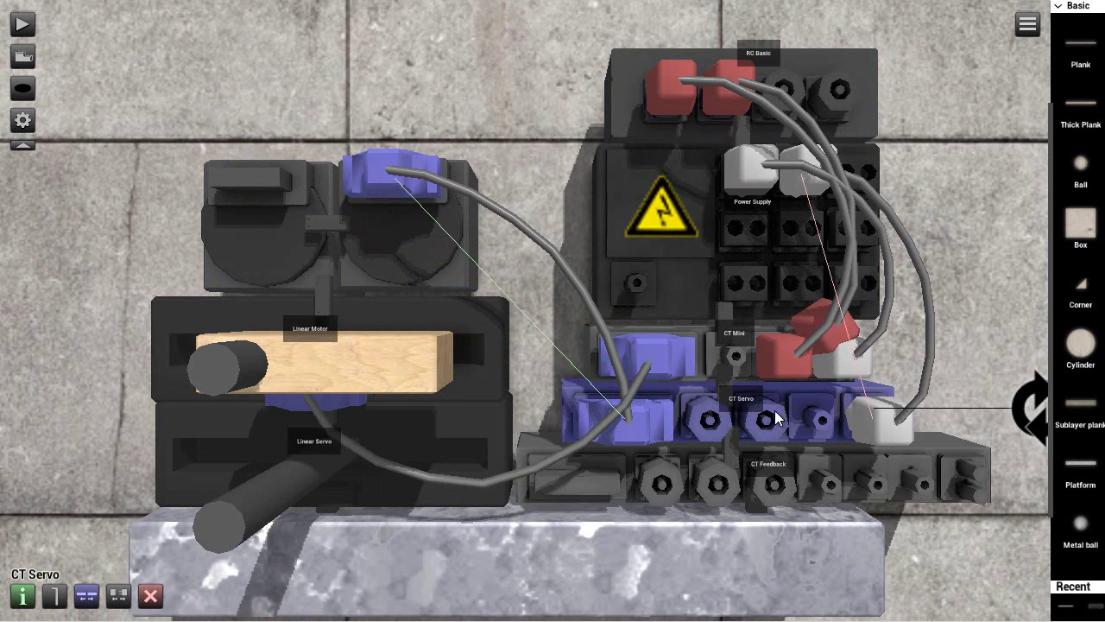
pyautogui.moveTo(821, 322); pyautogui.dragTo(717, 359)
# Step: Set up a small RC Basic button on OUT1 with key F, and test the Linear Motor in the simulation
pyautogui.click(807, 63)
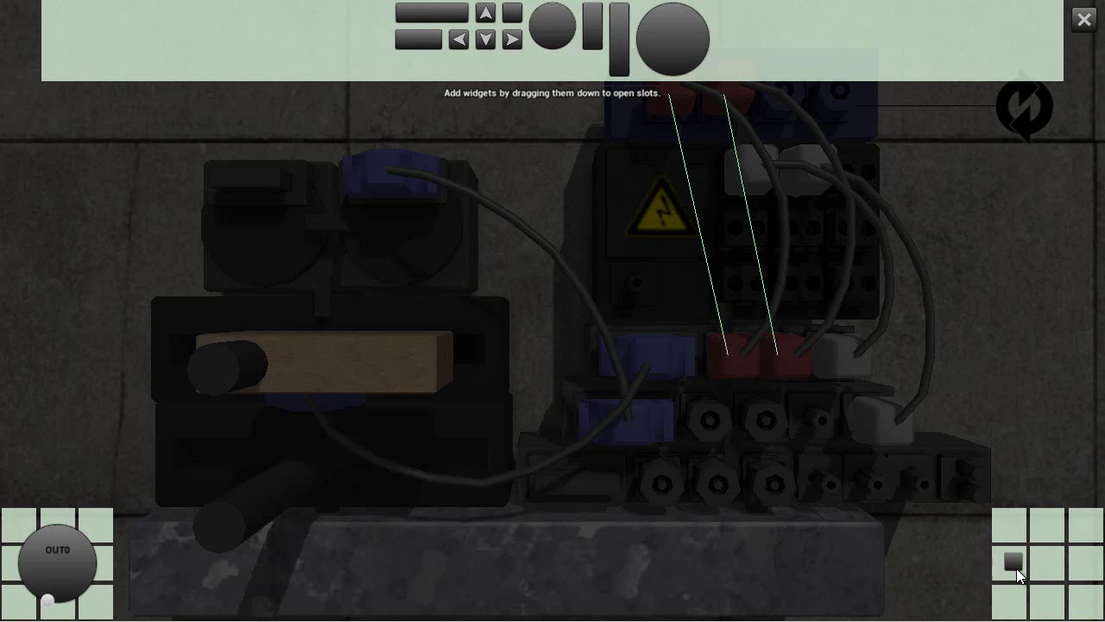
pyautogui.click(1084, 20)
pyautogui.click(23, 26)
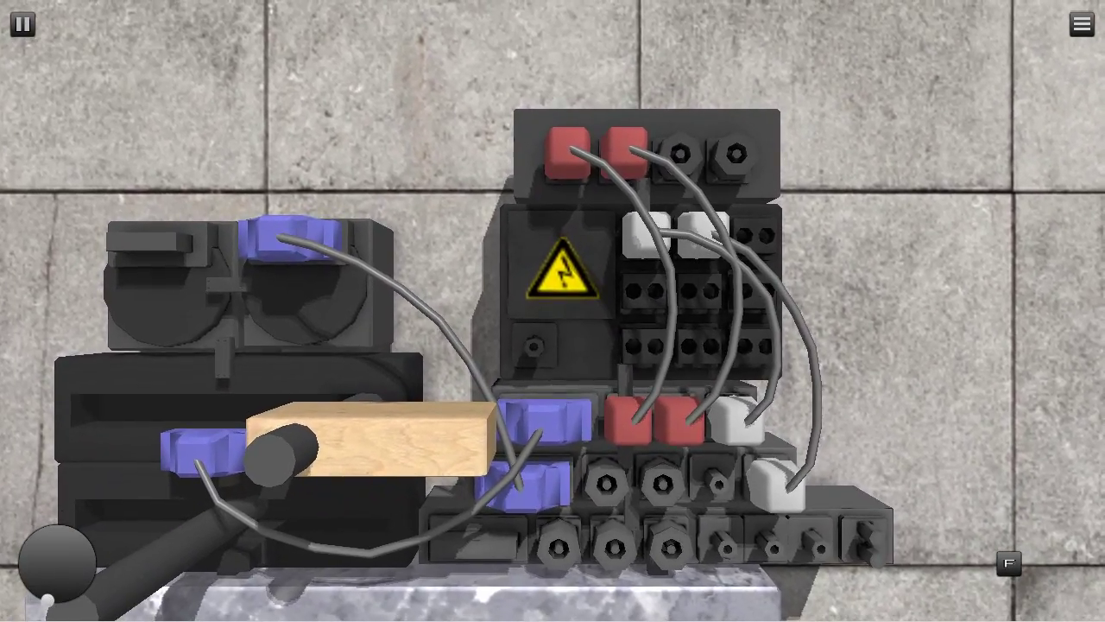
pyautogui.click(23, 25)
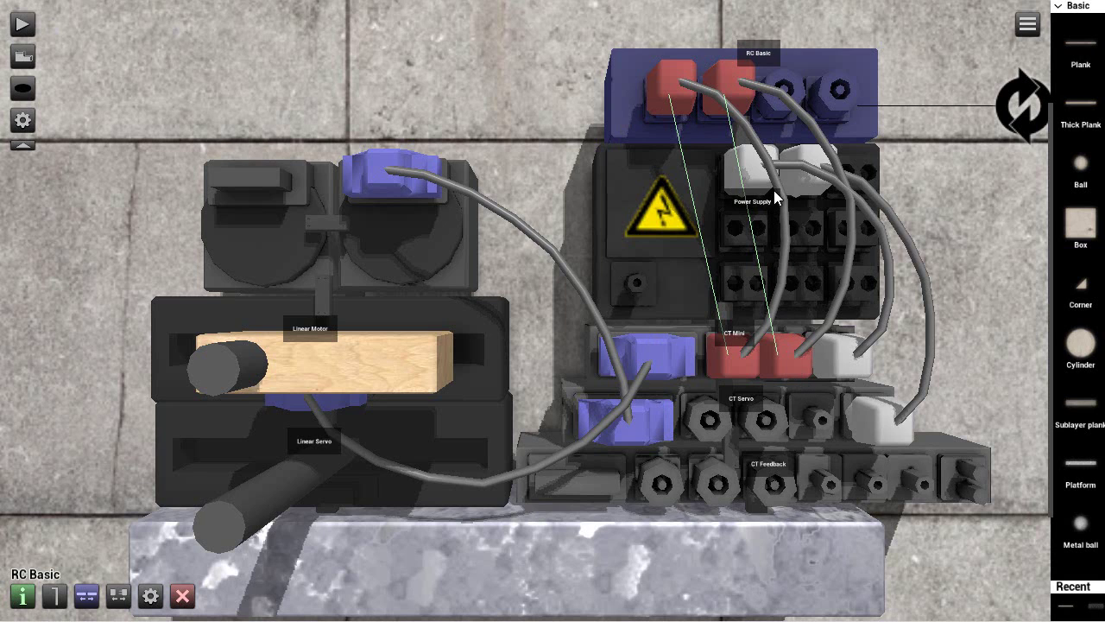
# Step: Replace the RC Basic's large OUT0 dial with a long horizontal slider
pyautogui.click(141, 591)
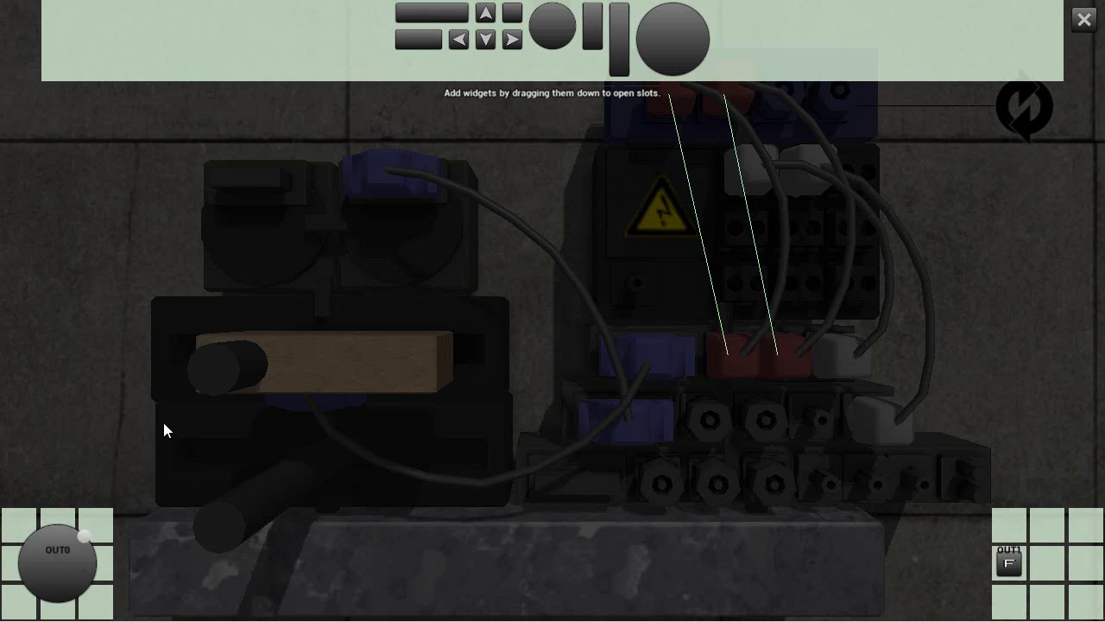
pyautogui.moveTo(57, 562); pyautogui.dragTo(515, 29)
pyautogui.moveTo(59, 548); pyautogui.dragTo(73, 576)
pyautogui.rightClick(71, 586)
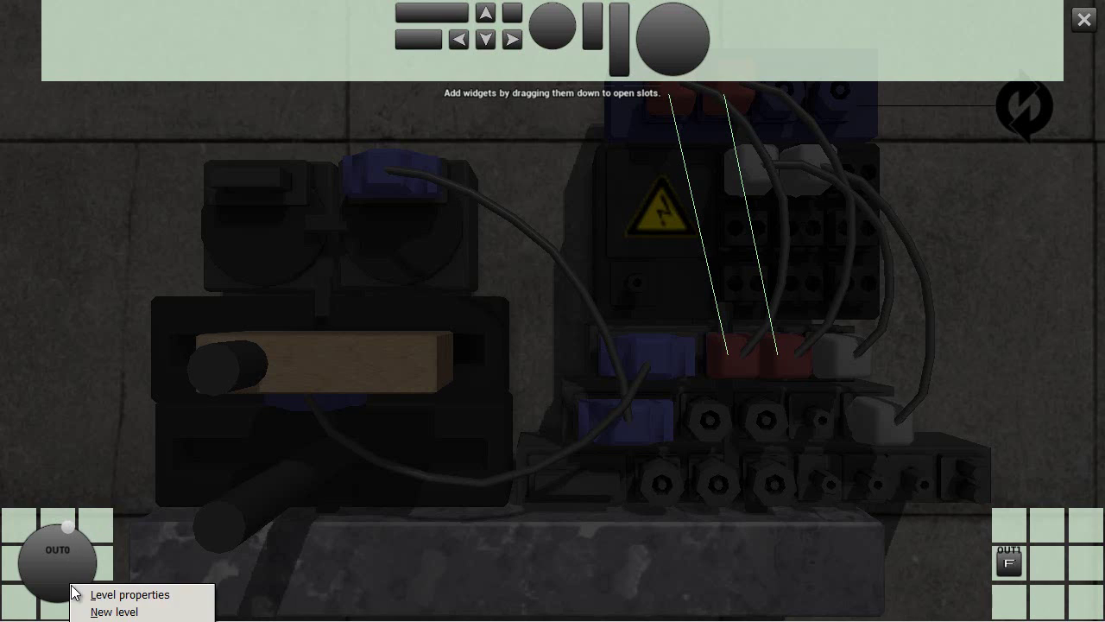
pyautogui.moveTo(71, 566); pyautogui.dragTo(713, 58)
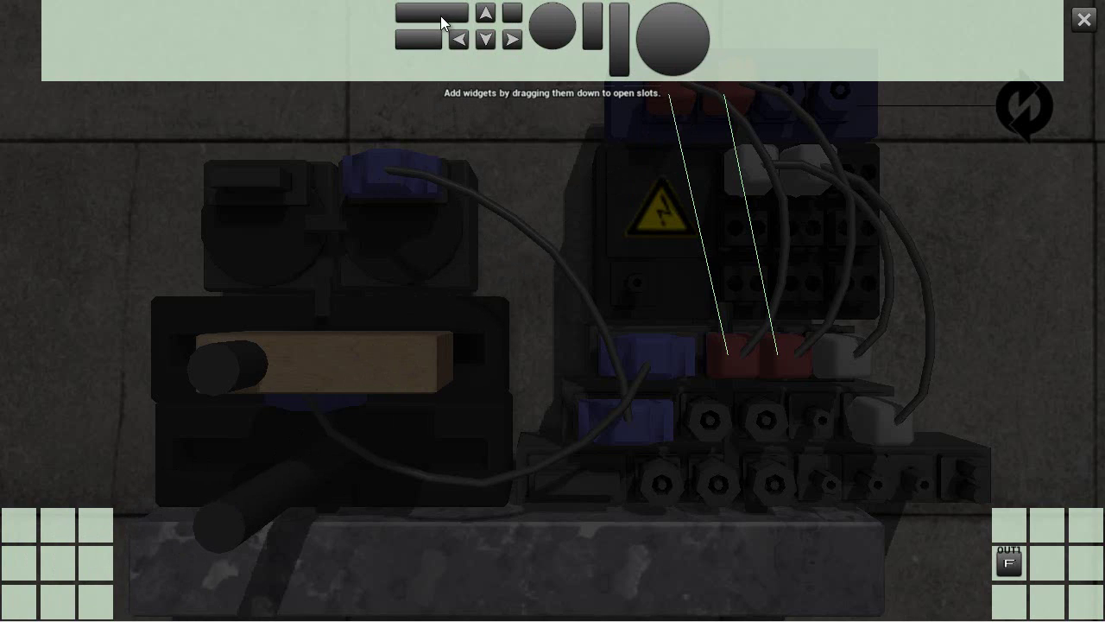
pyautogui.moveTo(440, 15); pyautogui.dragTo(4, 614)
# Step: Test the Linear Motor in the simulation by moving the RC Basic's slider slightly up from its low end
pyautogui.moveTo(49, 563); pyautogui.dragTo(48, 563)
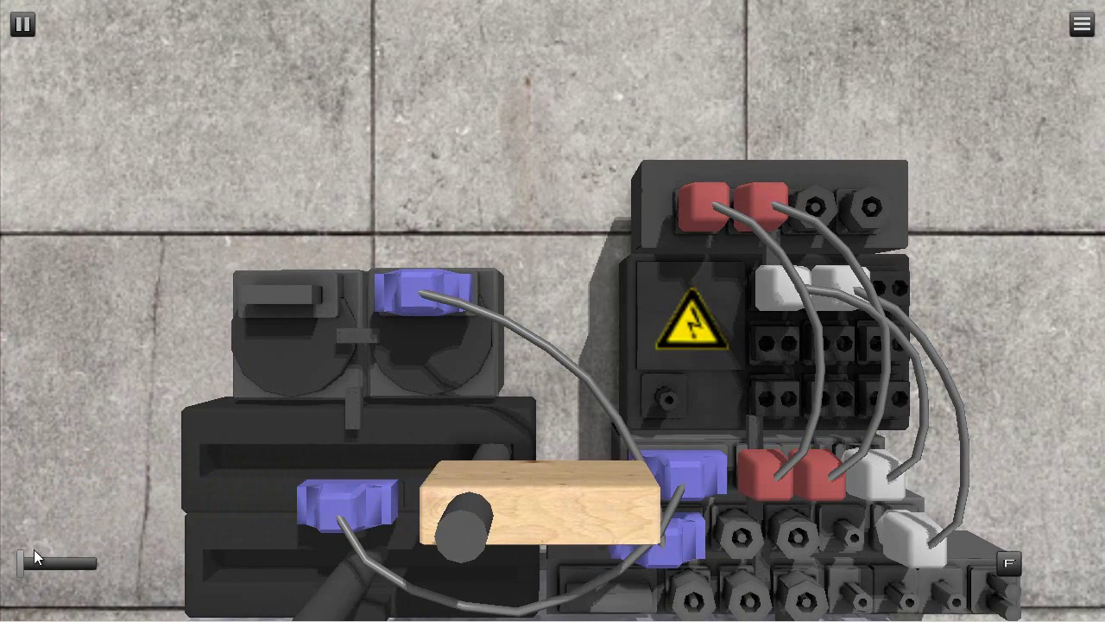
pyautogui.moveTo(22, 565); pyautogui.dragTo(36, 565)
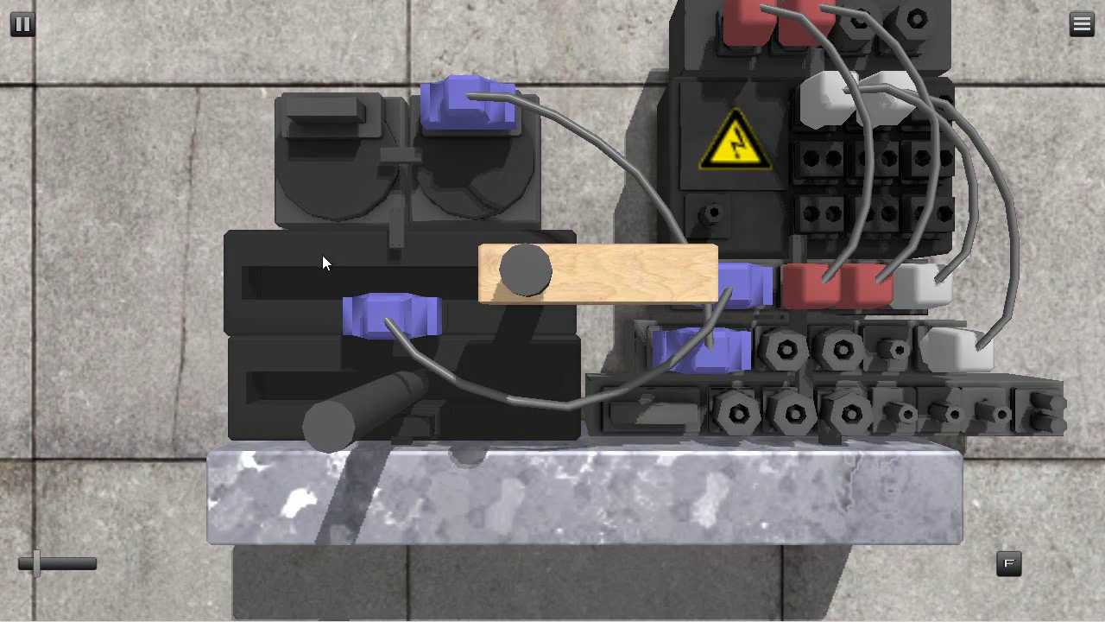
pyautogui.click(29, 16)
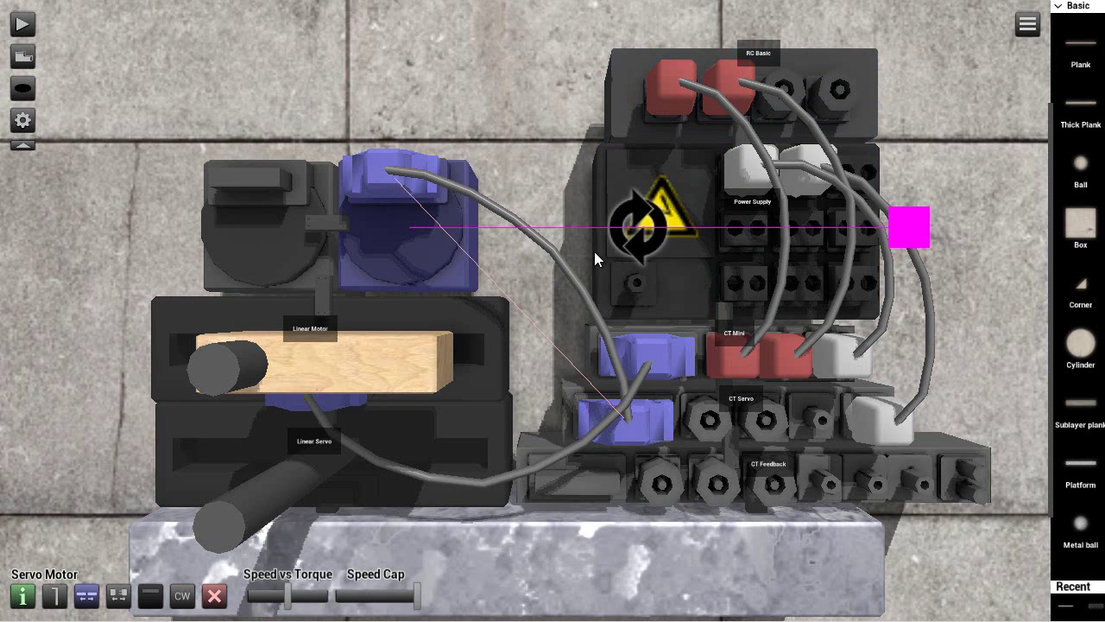
# Step: Move the Servo Motor's interface cable to the Linear Servo's IN0 socket, and place the plank across the Linear Servo
pyautogui.click(118, 596)
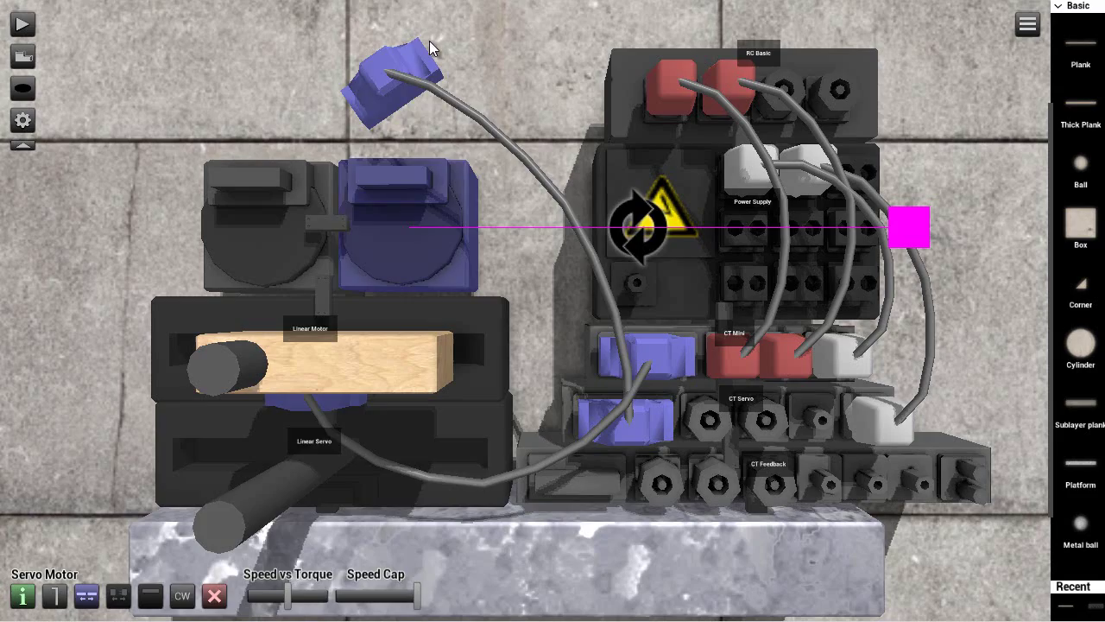
pyautogui.click(347, 412)
pyautogui.scroll(-3, 407, 568)
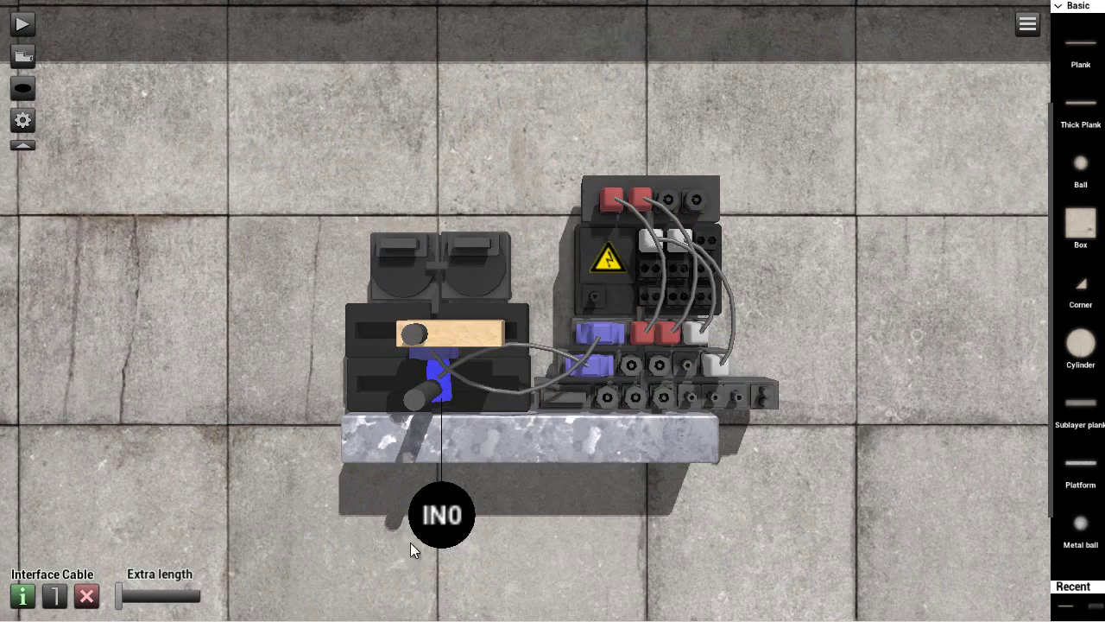
pyautogui.click(439, 482)
pyautogui.scroll(3, 440, 481)
pyautogui.moveTo(317, 422); pyautogui.dragTo(364, 540)
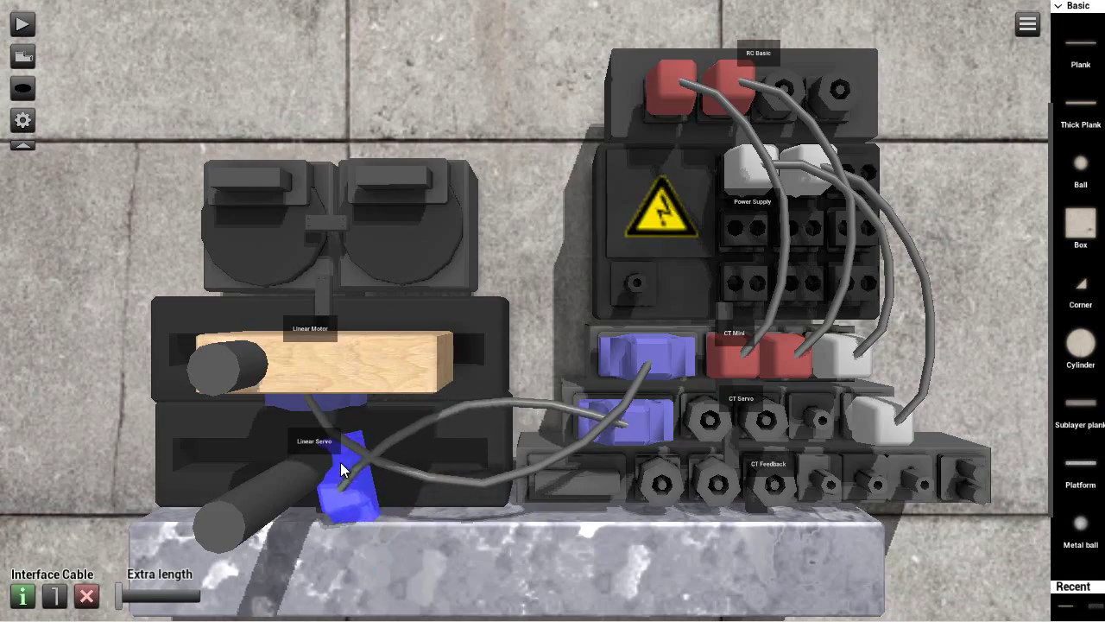
pyautogui.scroll(-5, 472, 394)
pyautogui.moveTo(470, 396); pyautogui.dragTo(469, 357)
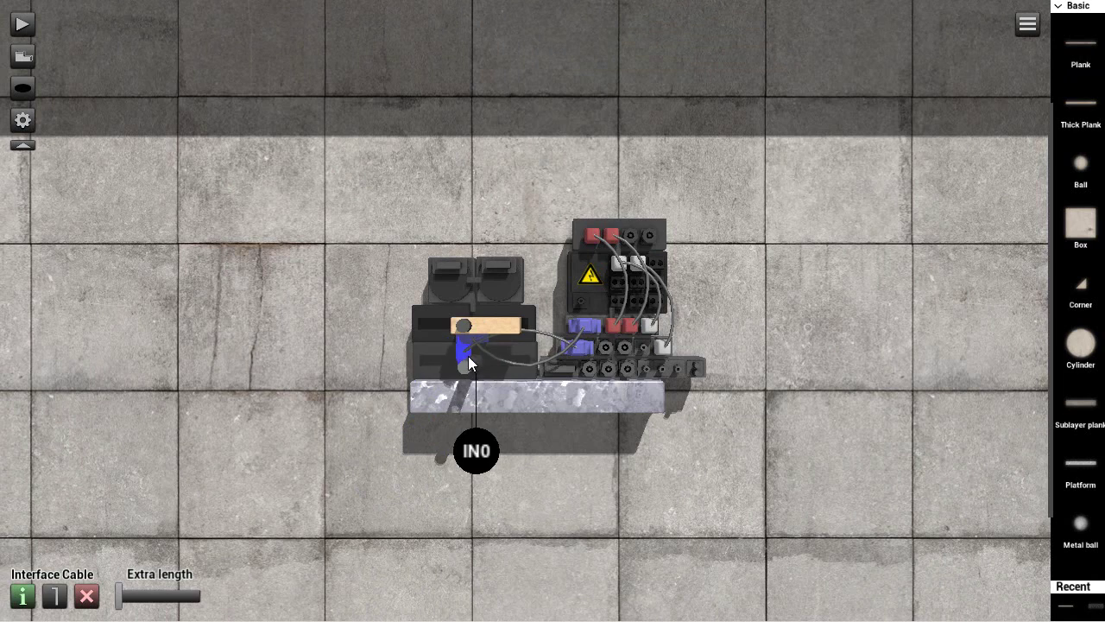
pyautogui.click(474, 453)
pyautogui.scroll(5, 524, 371)
pyautogui.click(417, 349)
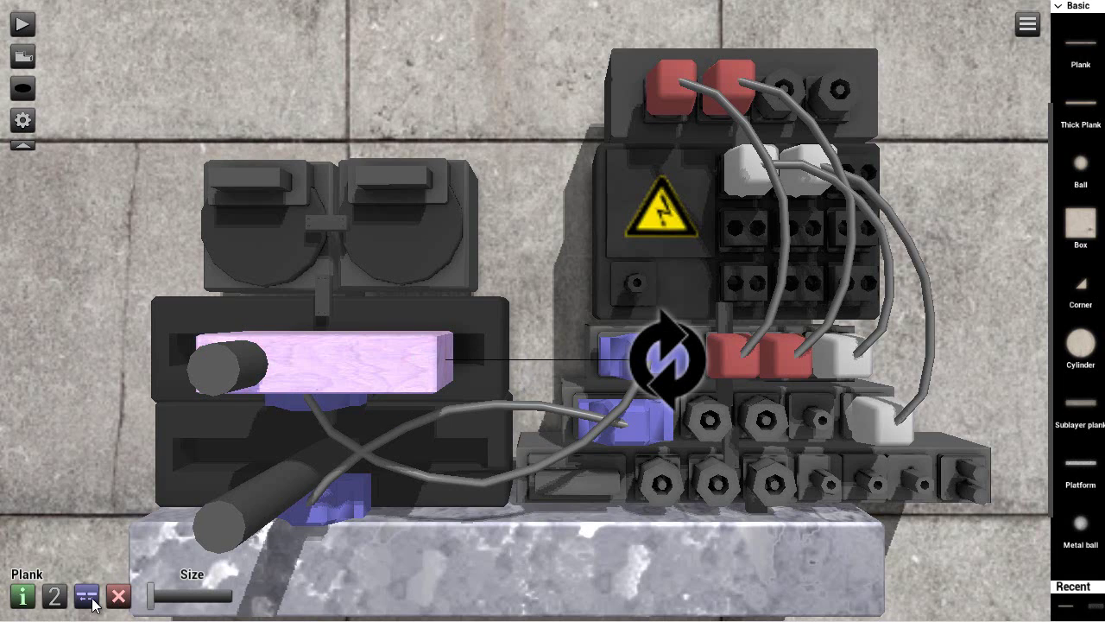
pyautogui.moveTo(383, 343); pyautogui.dragTo(301, 467)
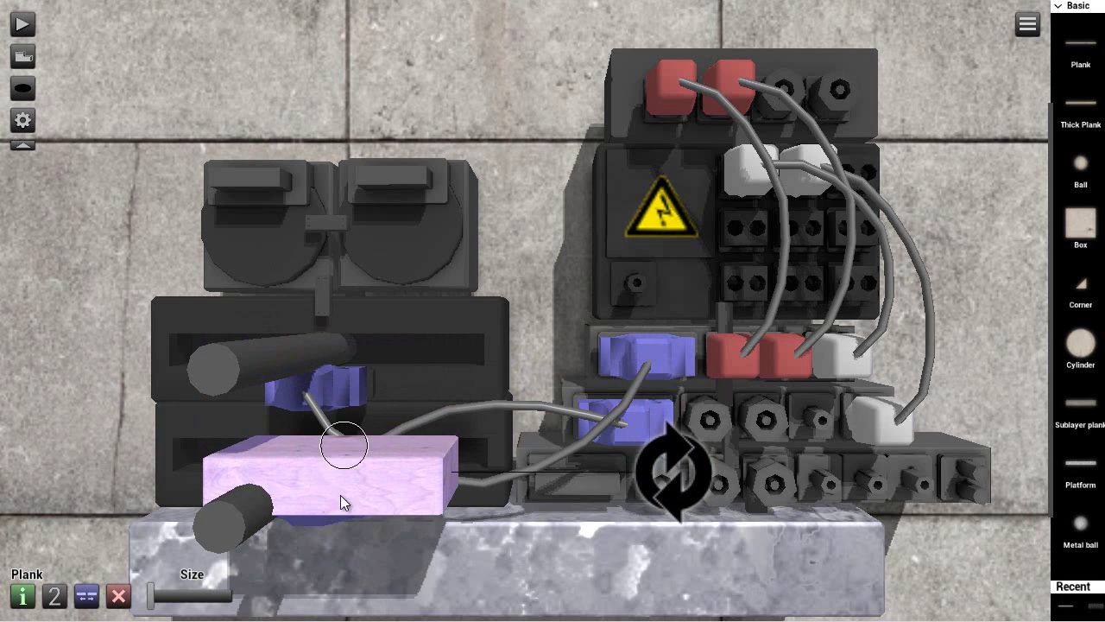
# Step: Move the RC Basic's control cable from the CT Mini's IN1 speed input to the CT Servo's IN1 control input
pyautogui.scroll(-5, 664, 378)
pyautogui.click(638, 315)
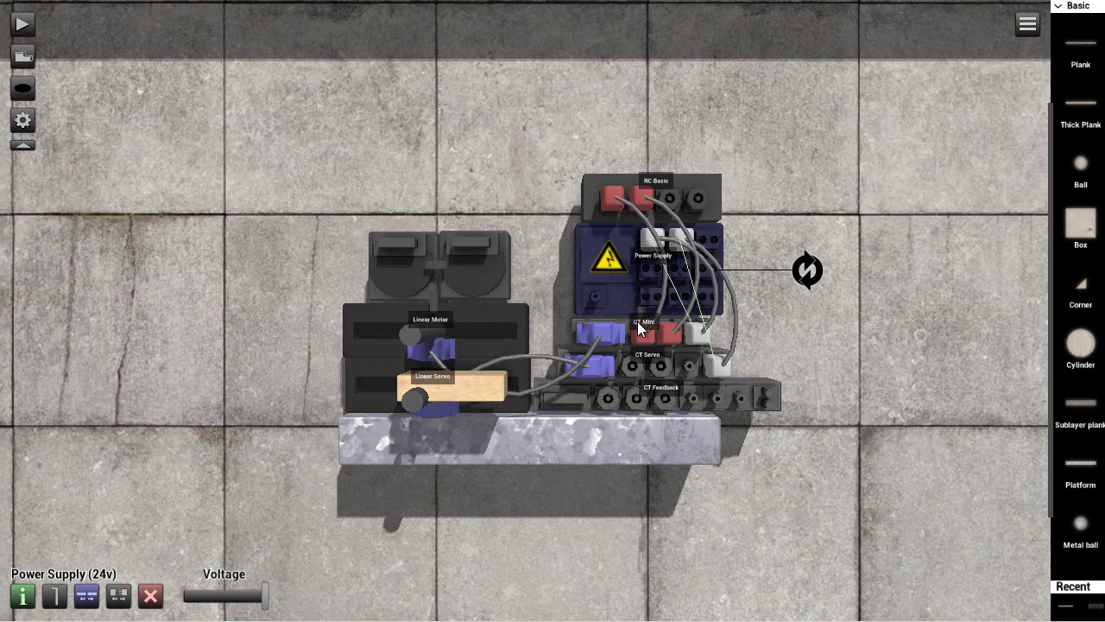
pyautogui.click(645, 335)
pyautogui.click(117, 604)
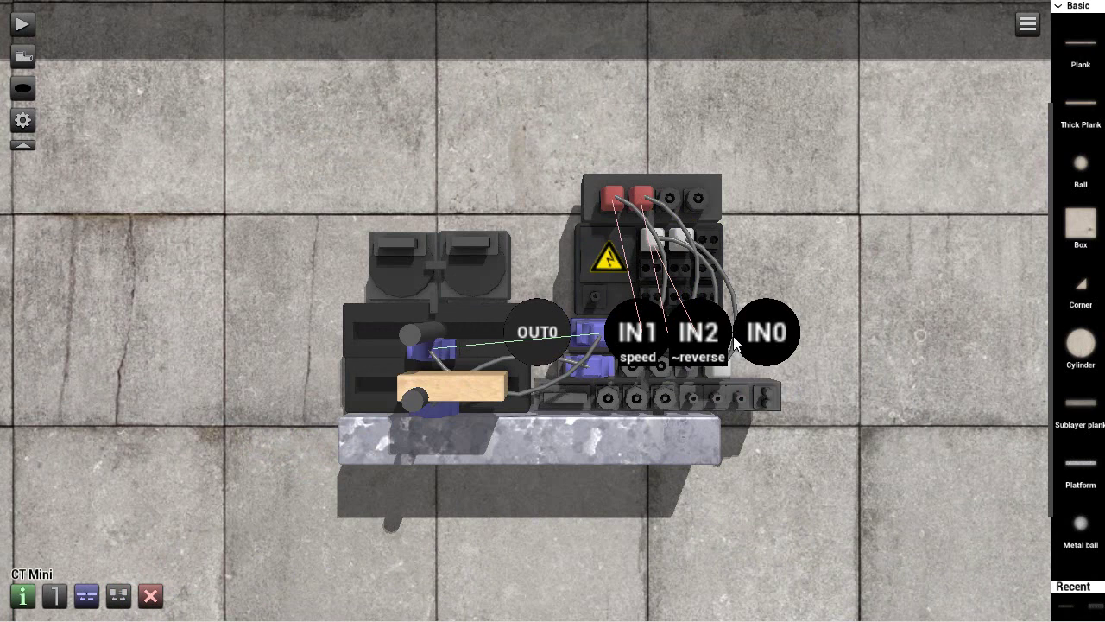
pyautogui.click(647, 332)
pyautogui.moveTo(687, 337); pyautogui.dragTo(656, 378)
pyautogui.click(747, 368)
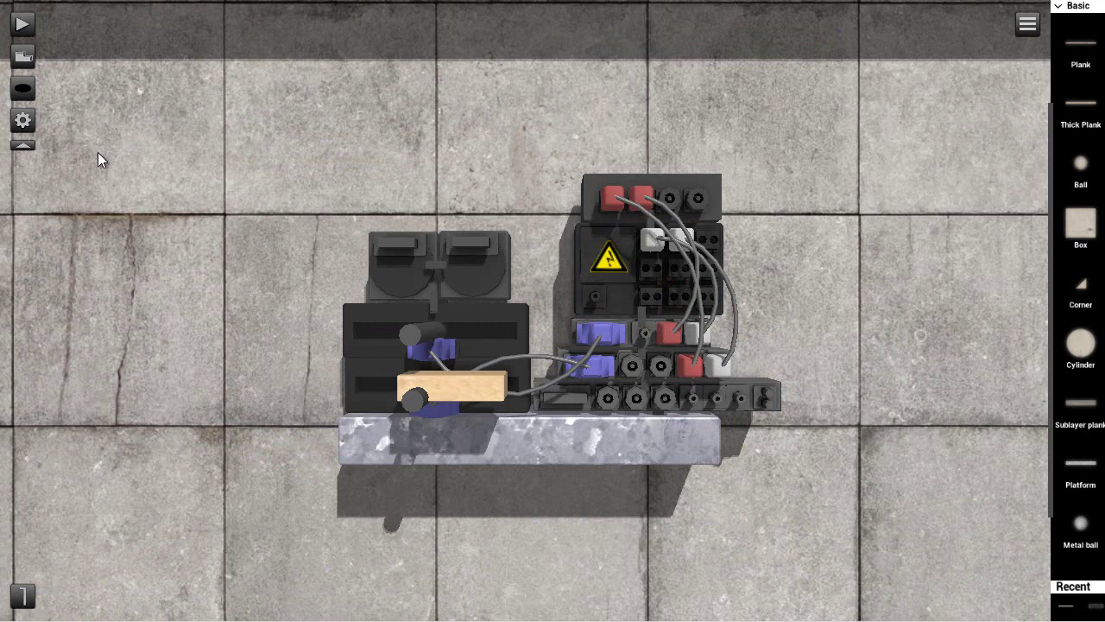
# Step: Test the Linear Servo in the simulation by moving the RC Basic's slider to its high end and back
pyautogui.click(24, 25)
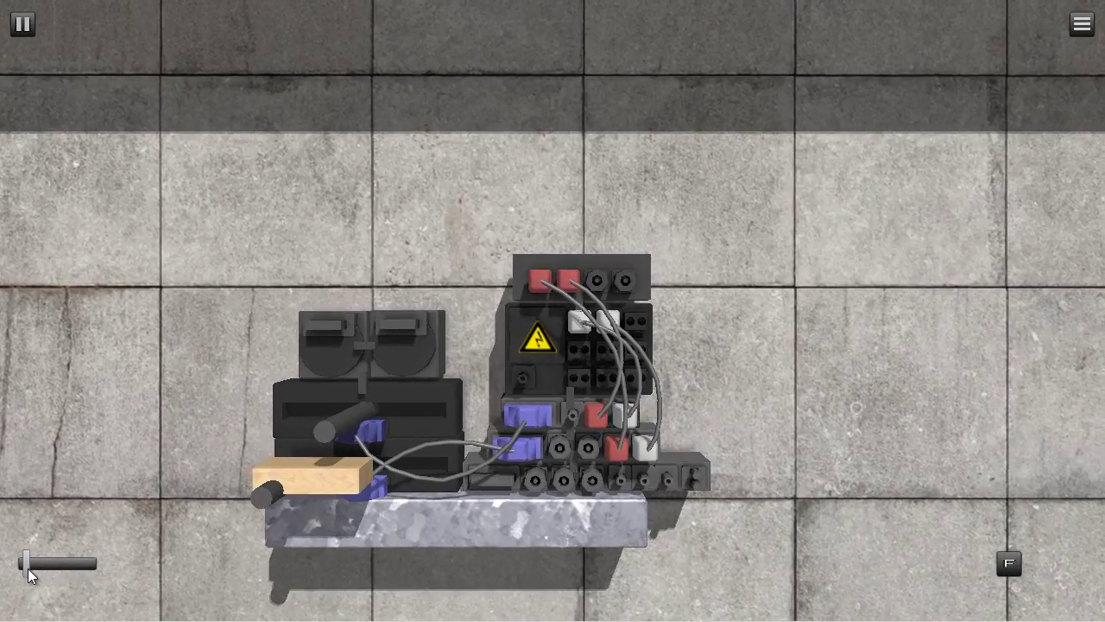
pyautogui.moveTo(28, 576); pyautogui.dragTo(121, 577)
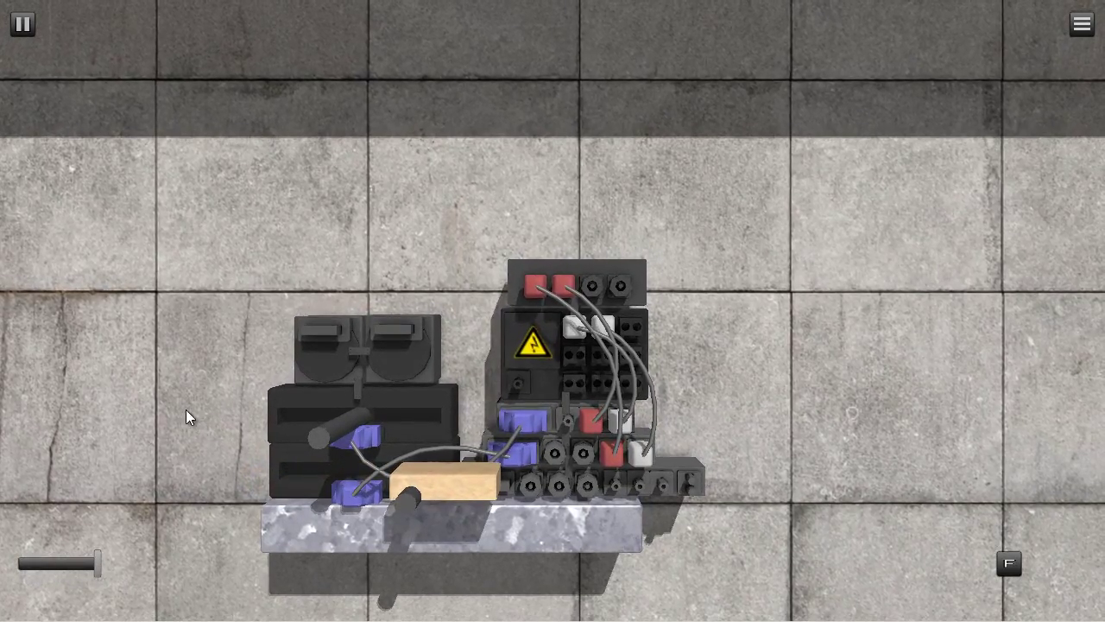
pyautogui.moveTo(185, 409); pyautogui.dragTo(205, 382)
pyautogui.scroll(3, 95, 205)
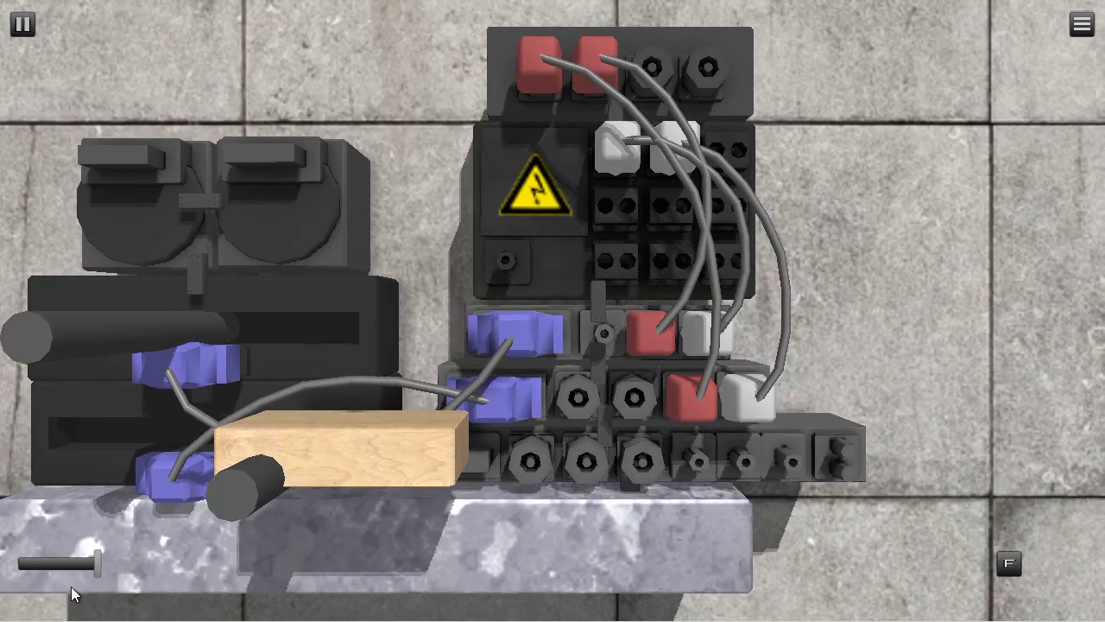
pyautogui.moveTo(96, 563); pyautogui.dragTo(258, 294)
pyautogui.click(22, 24)
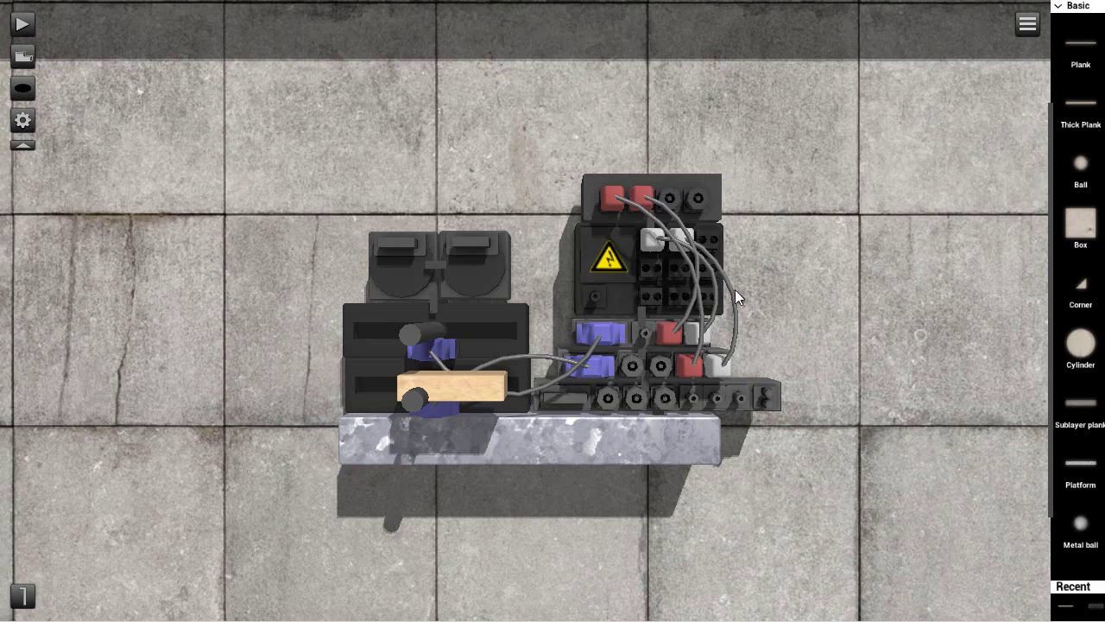
# Step: Read the CT Servo's info on its feedback outputs and sockets, and bring up the Signal-misc components
pyautogui.scroll(5, 735, 290)
pyautogui.click(733, 425)
pyautogui.click(22, 596)
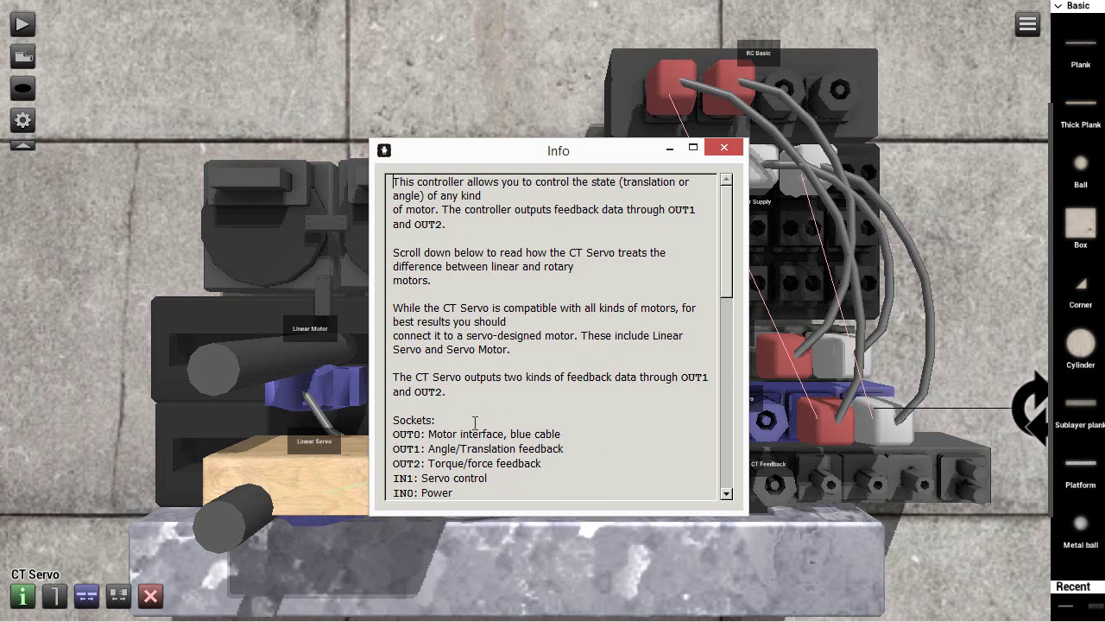
pyautogui.click(730, 156)
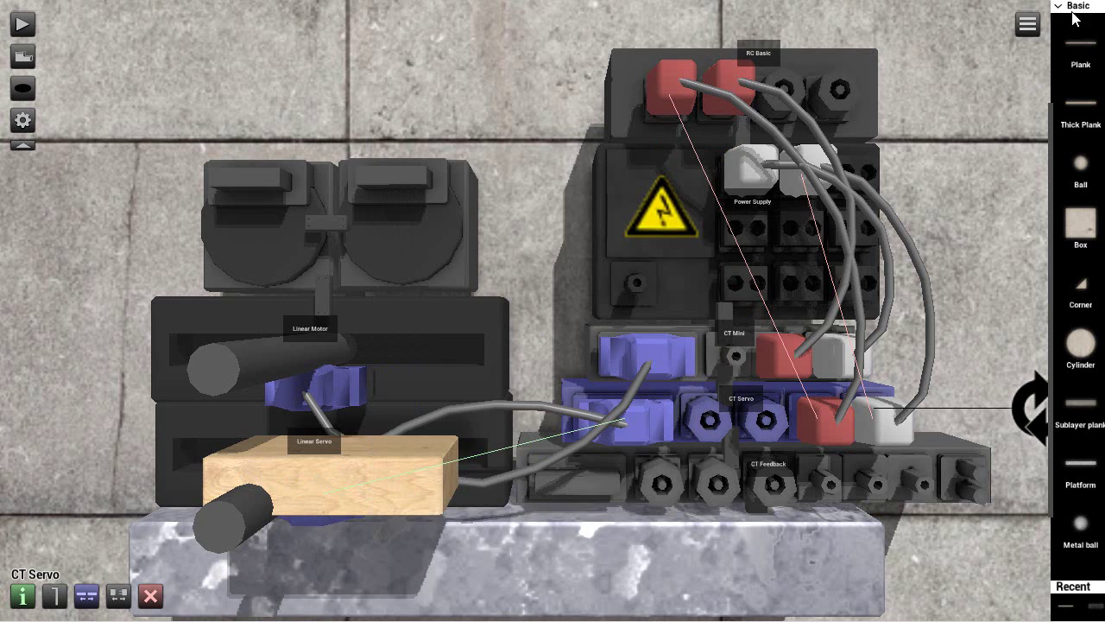
pyautogui.click(1080, 6)
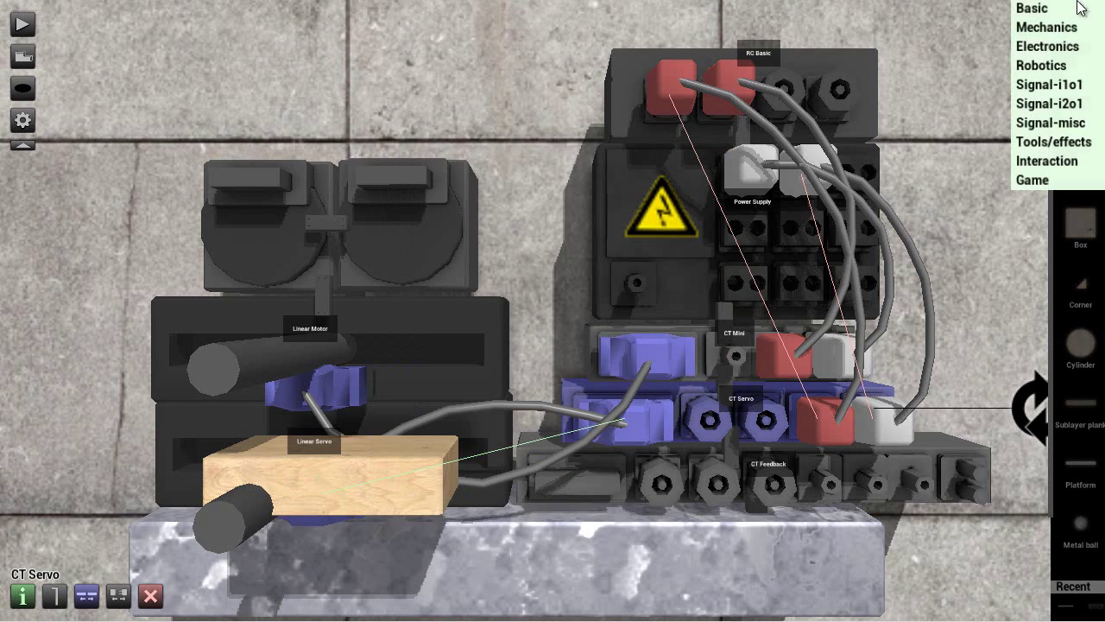
pyautogui.click(1062, 122)
# Step: Lower the Power Supply's voltage to 1 V and try the RC Basic's slider in a short simulation run
pyautogui.click(741, 365)
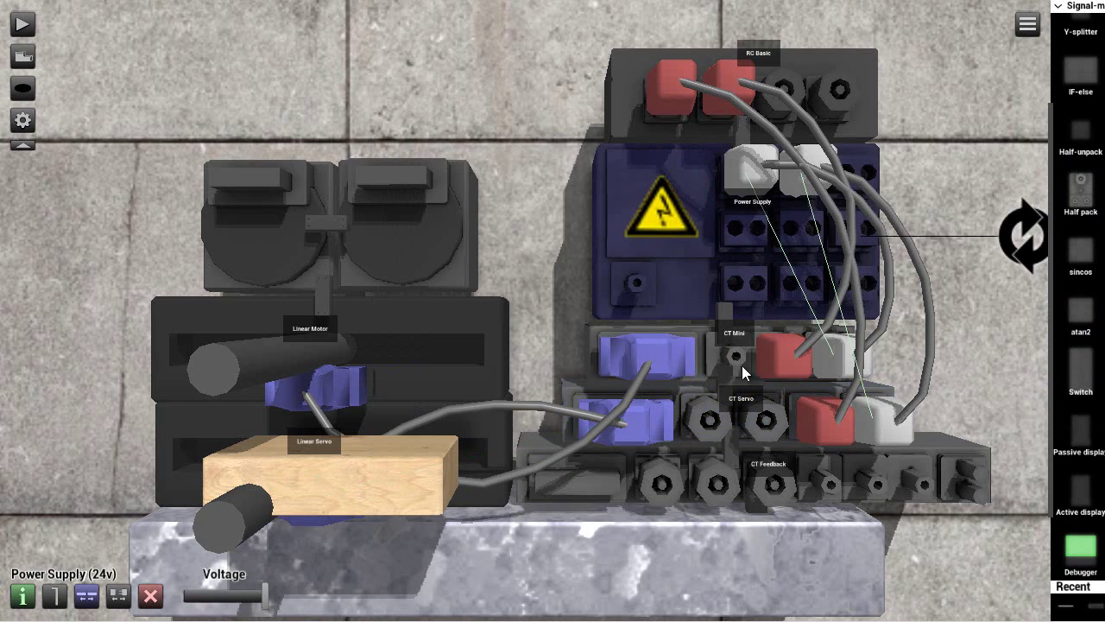
pyautogui.moveTo(265, 596); pyautogui.dragTo(240, 596)
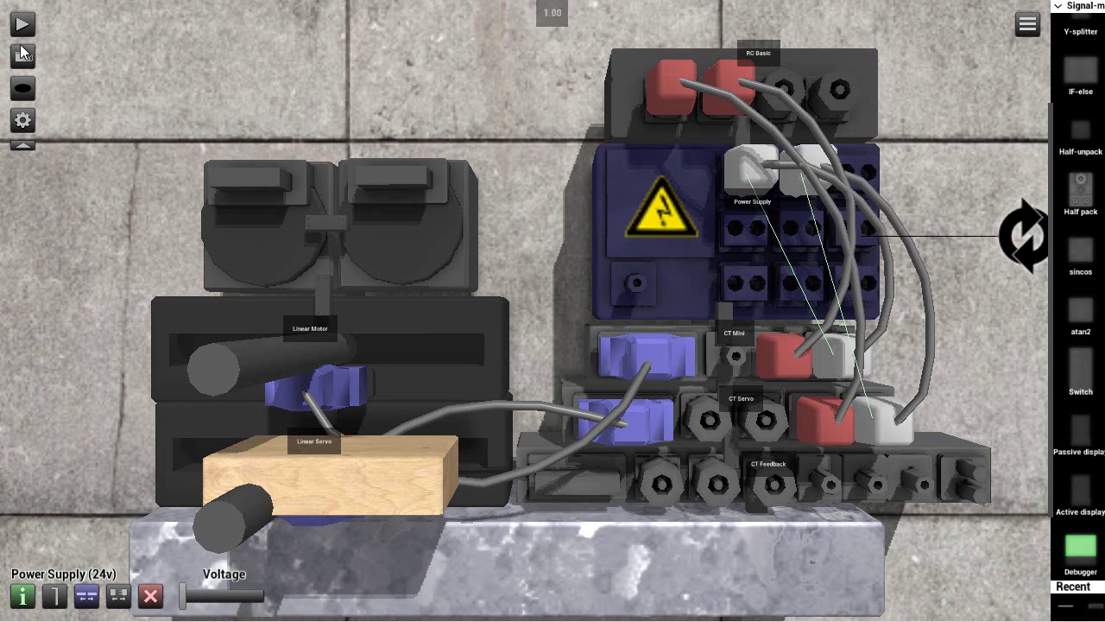
pyautogui.click(22, 24)
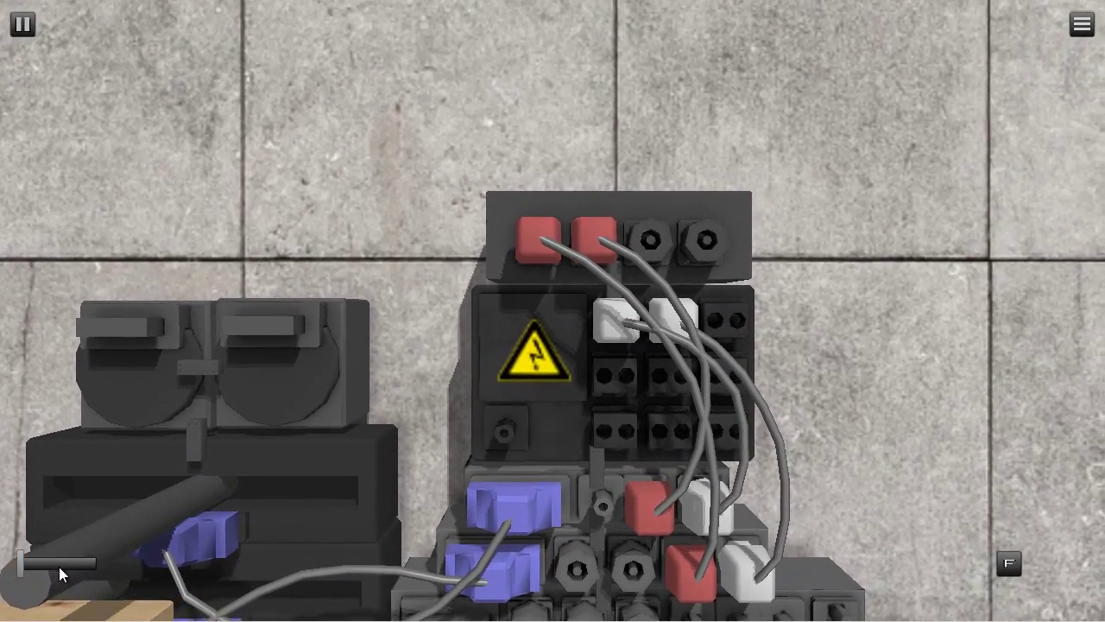
pyautogui.moveTo(60, 566); pyautogui.dragTo(16, 566)
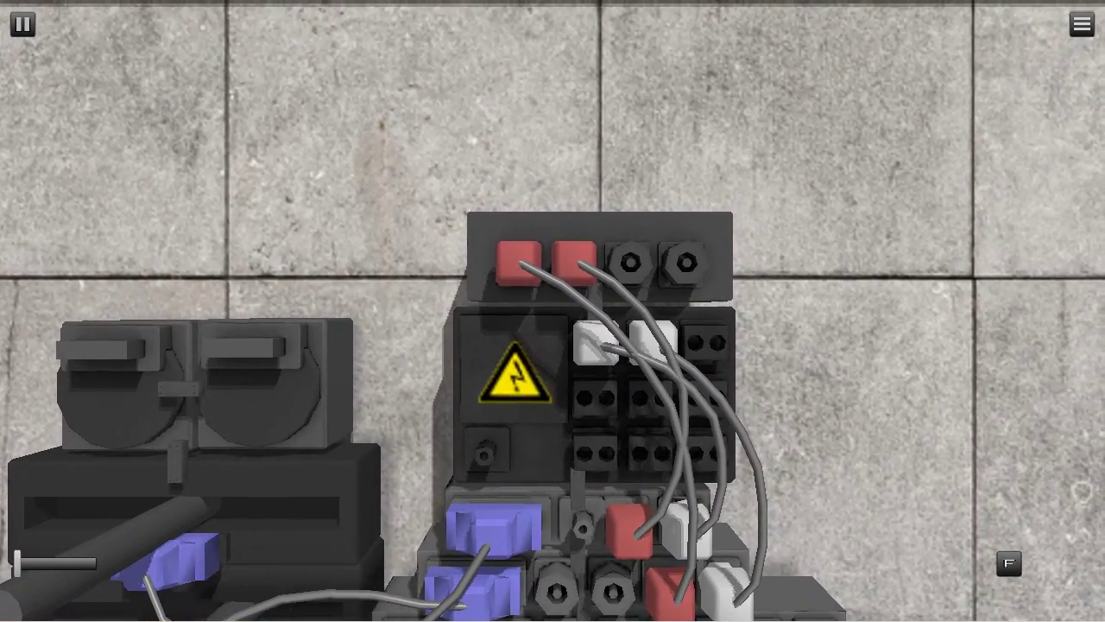
pyautogui.click(24, 28)
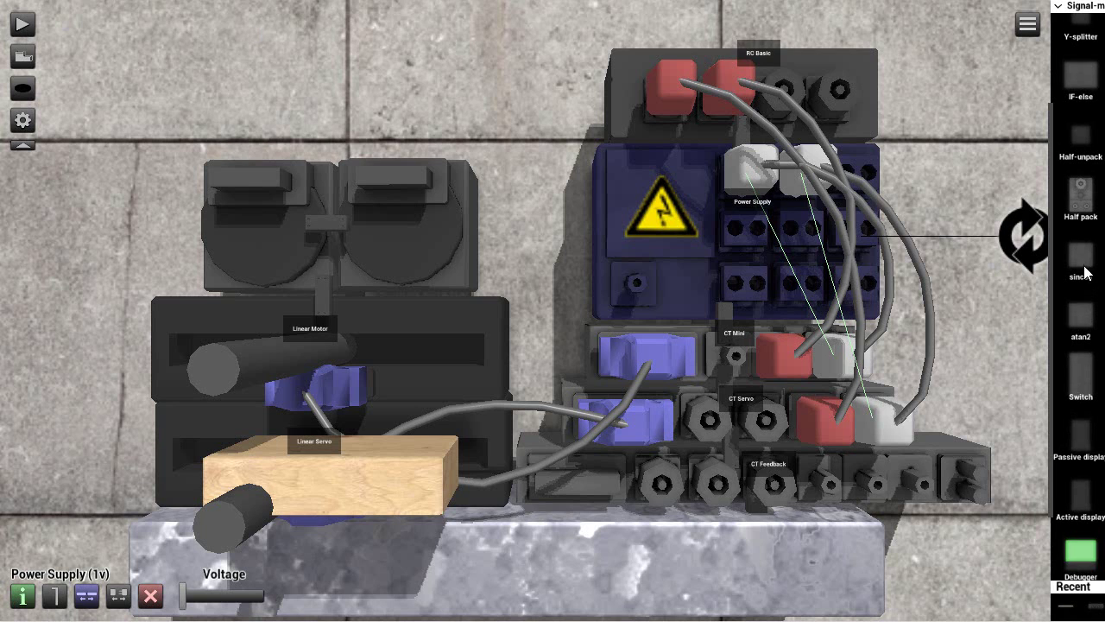
# Step: Add two Graphers side by side above the RC Basic, attaching the first one to it
pyautogui.scroll(1, 1079, 294)
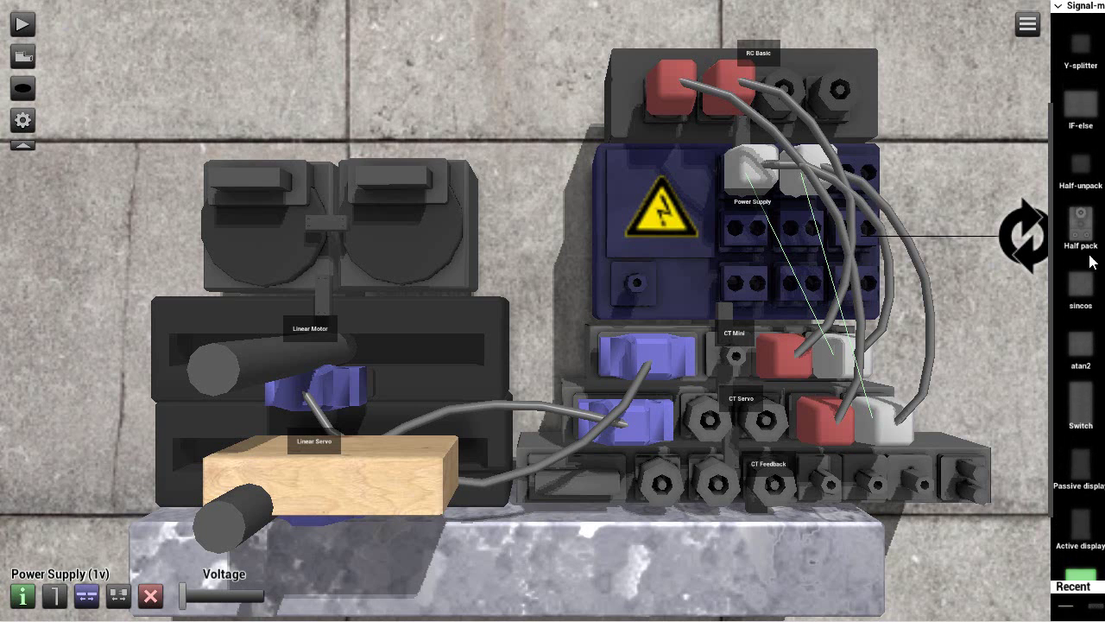
pyautogui.click(994, 74)
pyautogui.moveTo(993, 150); pyautogui.dragTo(998, 295)
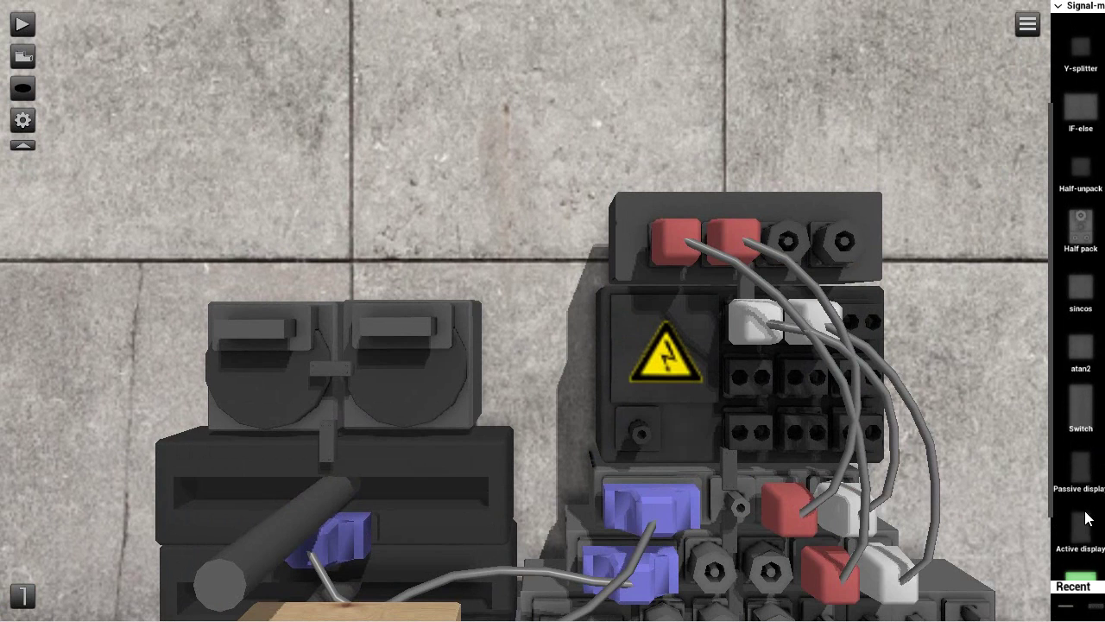
pyautogui.scroll(-8, 1086, 518)
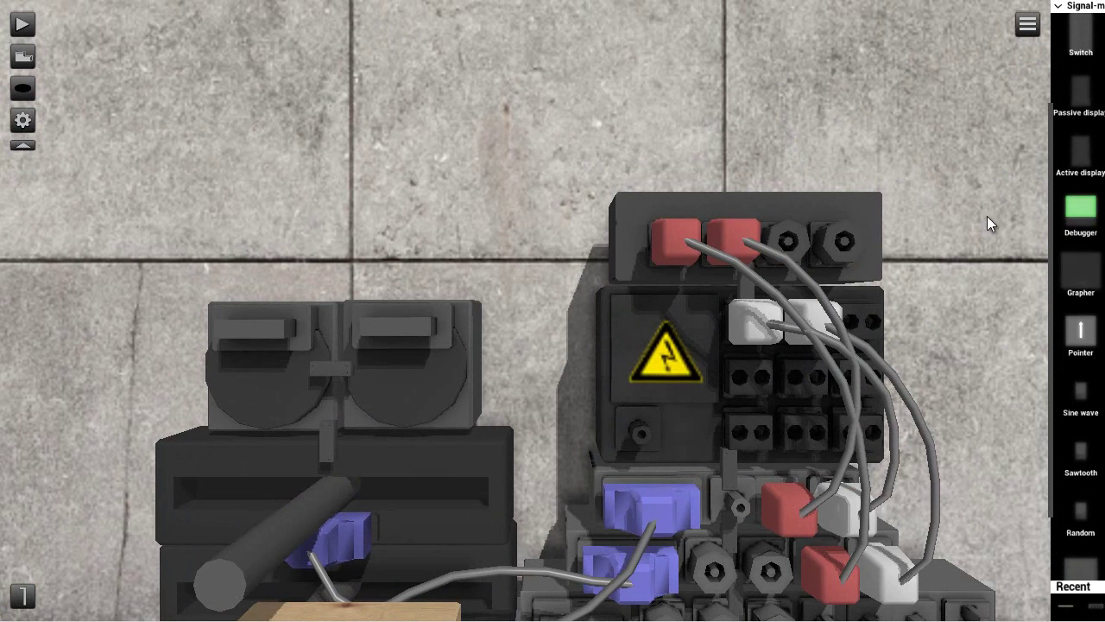
pyautogui.moveTo(1079, 264); pyautogui.dragTo(748, 119)
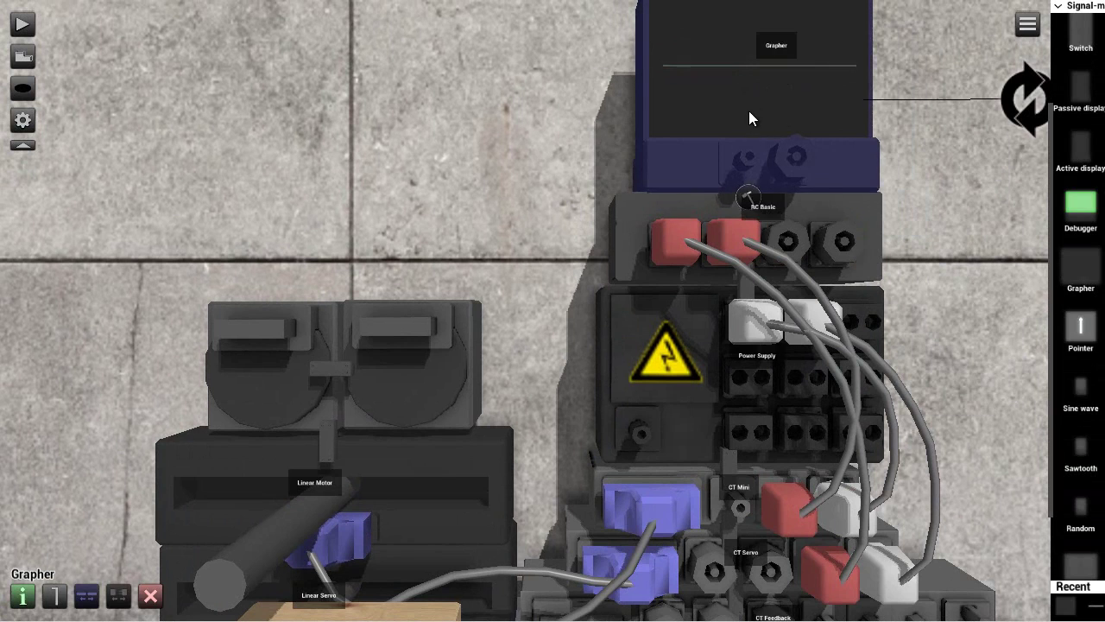
pyautogui.click(750, 197)
pyautogui.moveTo(1076, 274); pyautogui.dragTo(533, 105)
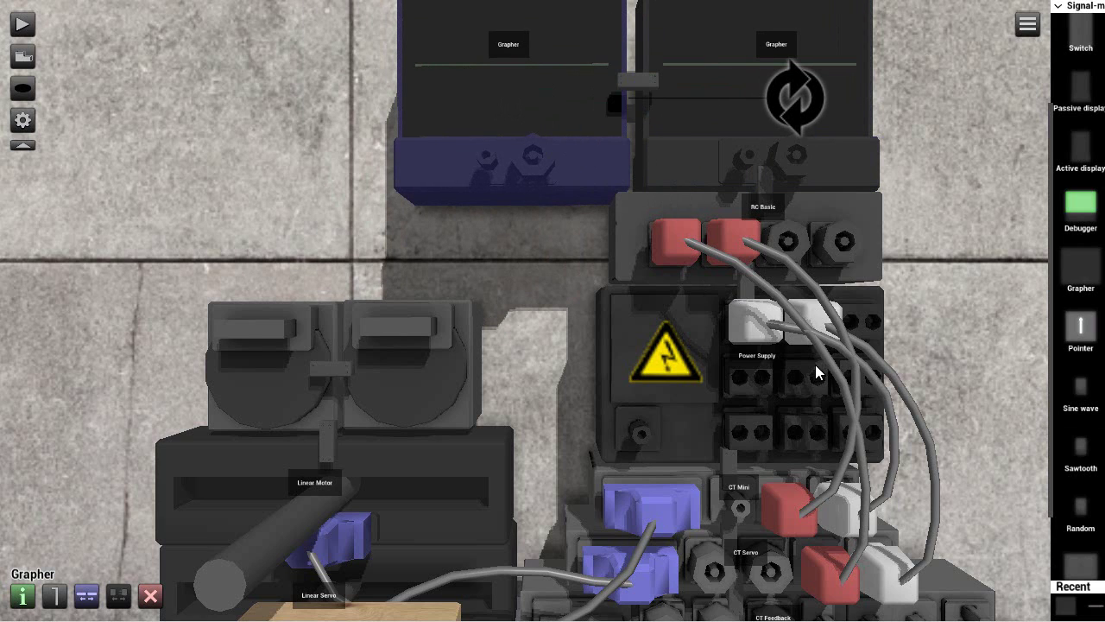
# Step: Reroute the RC Basic's control signal through the Grapher farther from the RC Basic to the CT Servo's IN1 control input
pyautogui.click(756, 240)
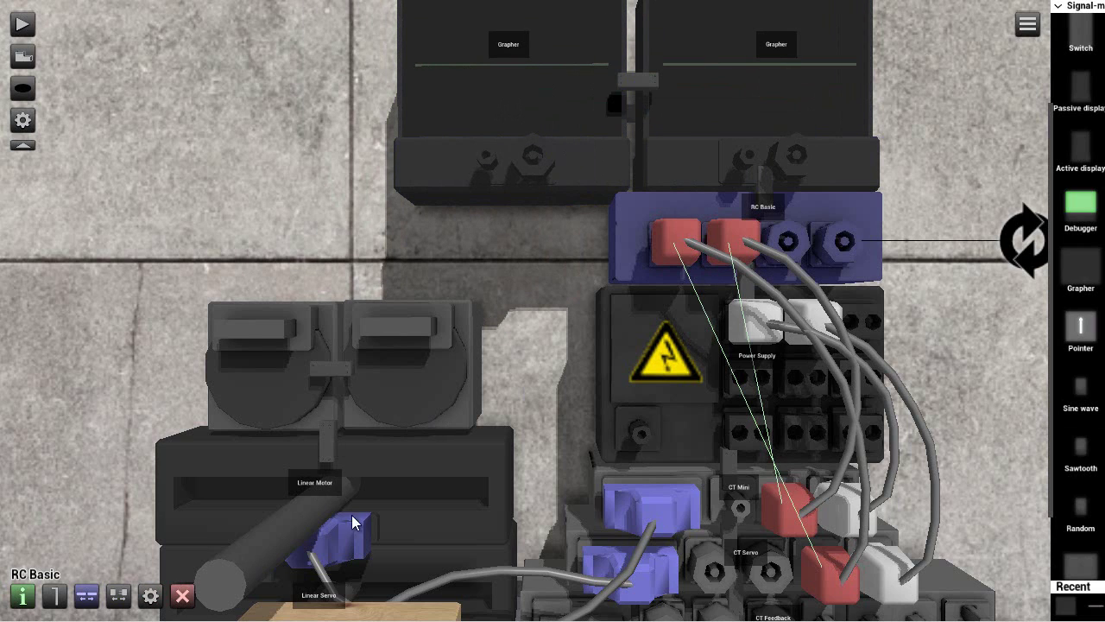
pyautogui.scroll(-3, 690, 472)
pyautogui.scroll(3, 690, 473)
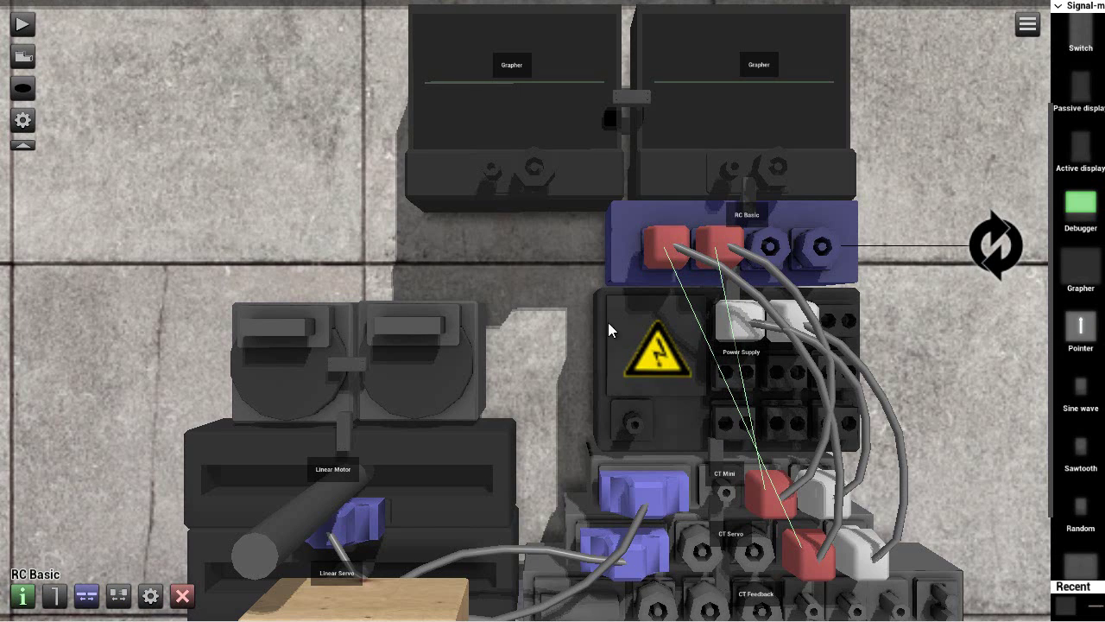
pyautogui.click(59, 596)
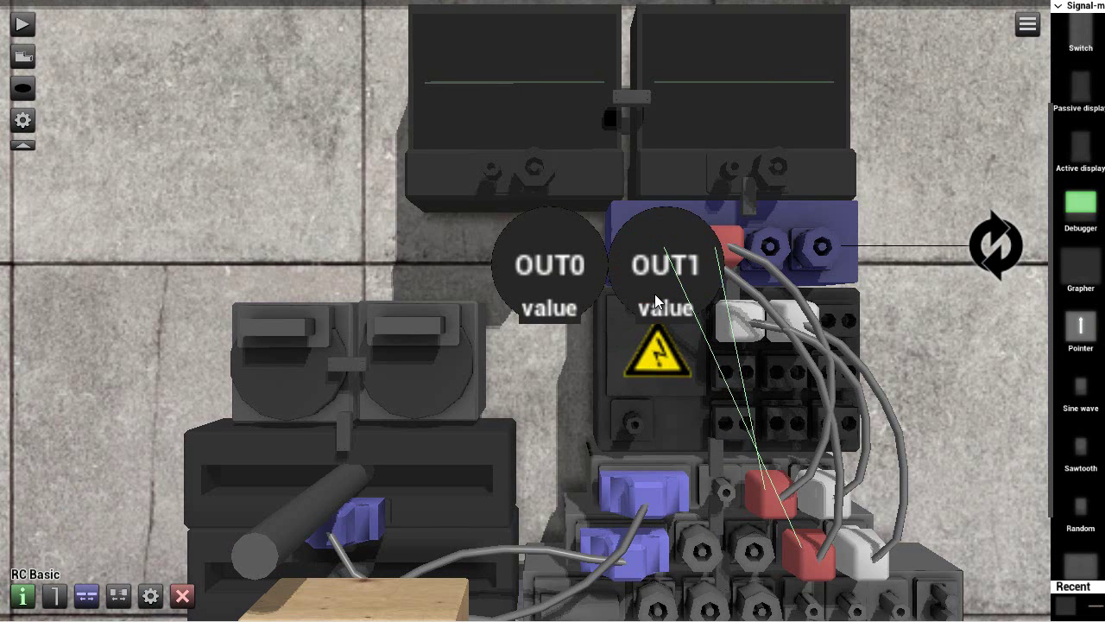
pyautogui.moveTo(679, 257); pyautogui.dragTo(547, 155)
pyautogui.click(555, 334)
pyautogui.click(523, 168)
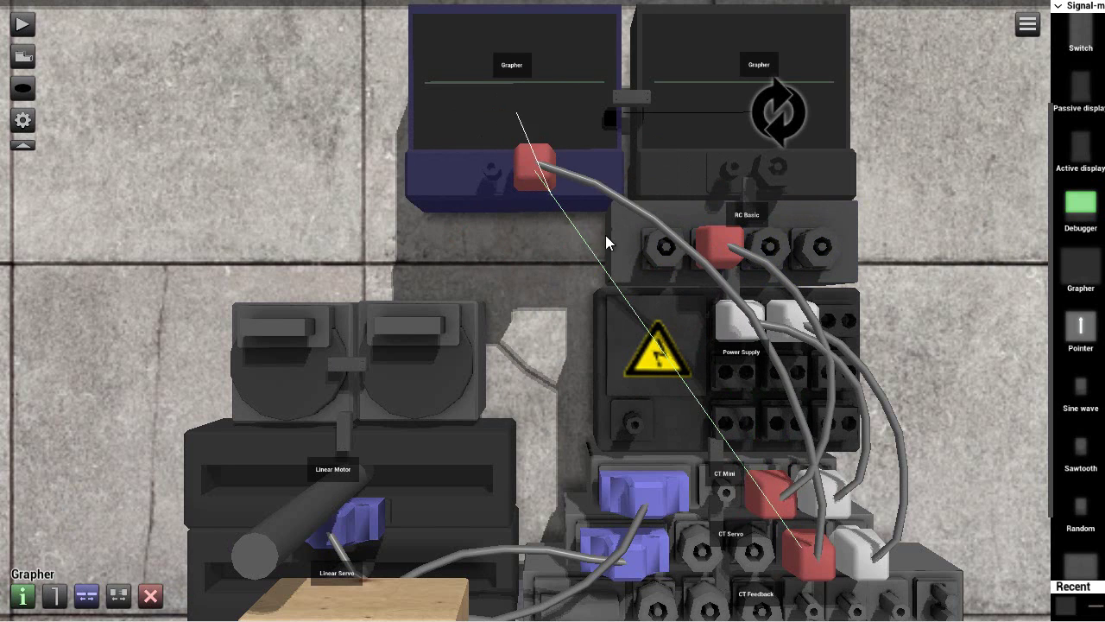
pyautogui.moveTo(627, 246)
pyautogui.click(590, 251)
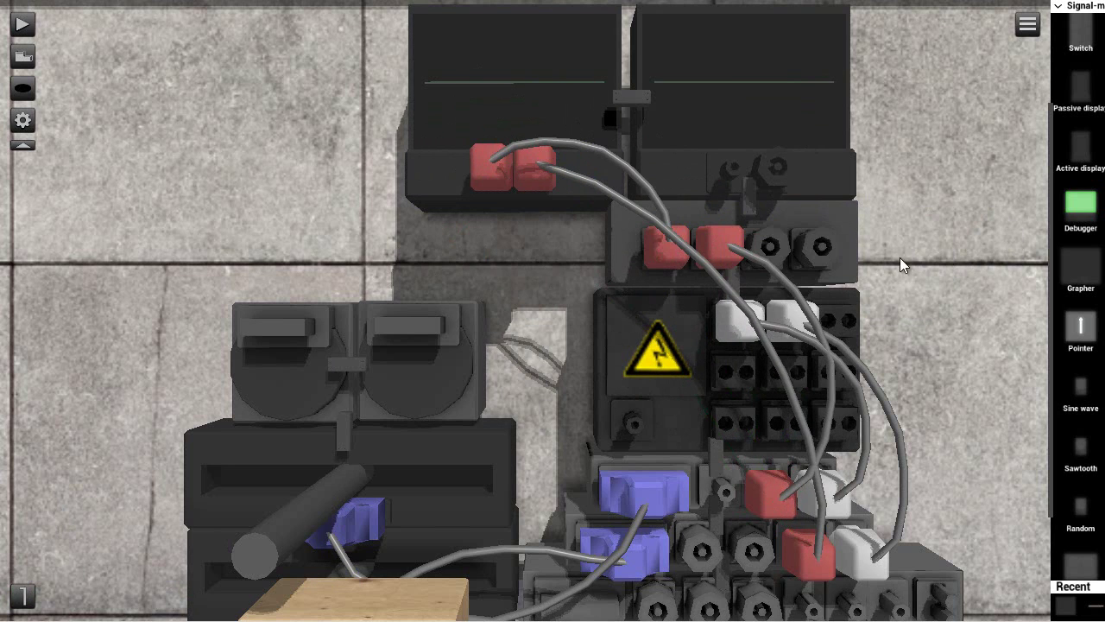
# Step: Connect the CT Servo's OUT1 f-state feedback output to the input of the Grapher directly above the RC Basic
pyautogui.moveTo(972, 377); pyautogui.dragTo(880, 280)
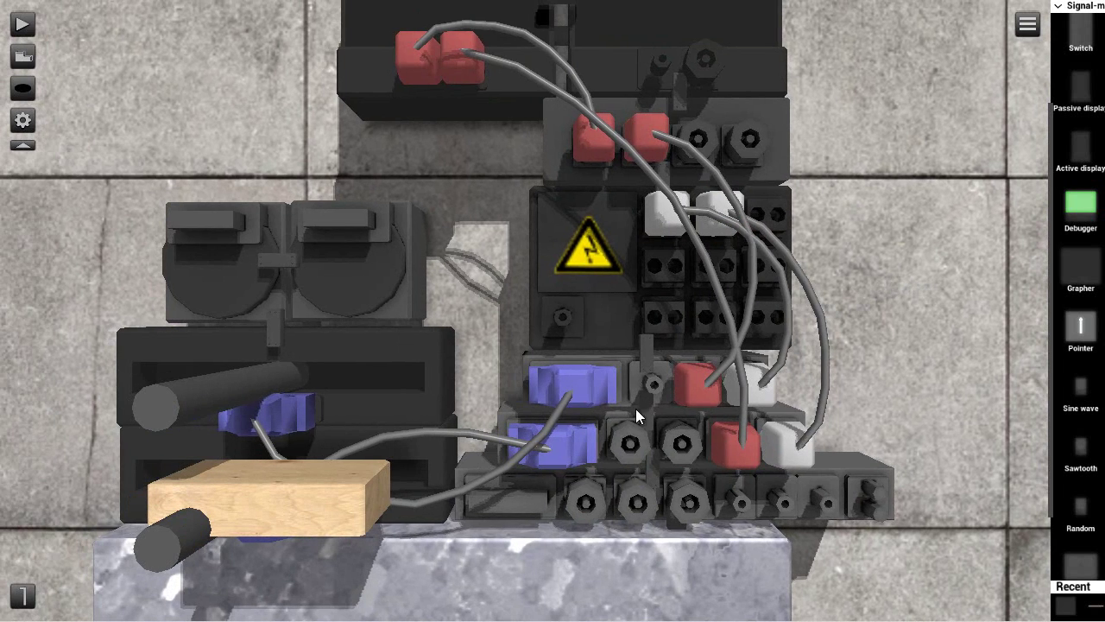
pyautogui.click(620, 454)
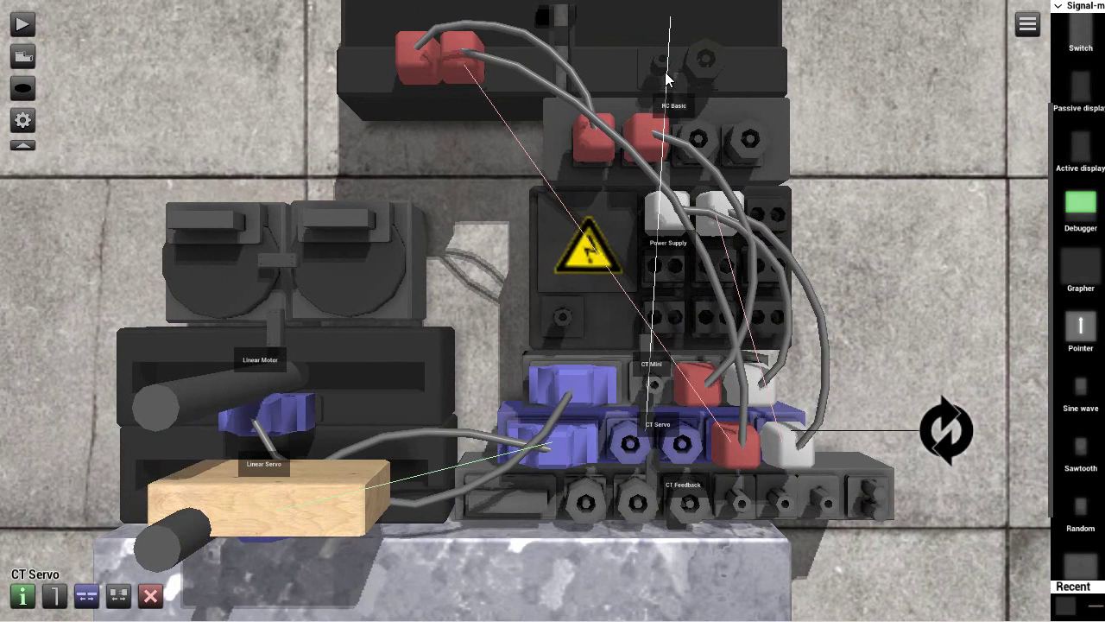
pyautogui.moveTo(666, 73); pyautogui.dragTo(671, 15)
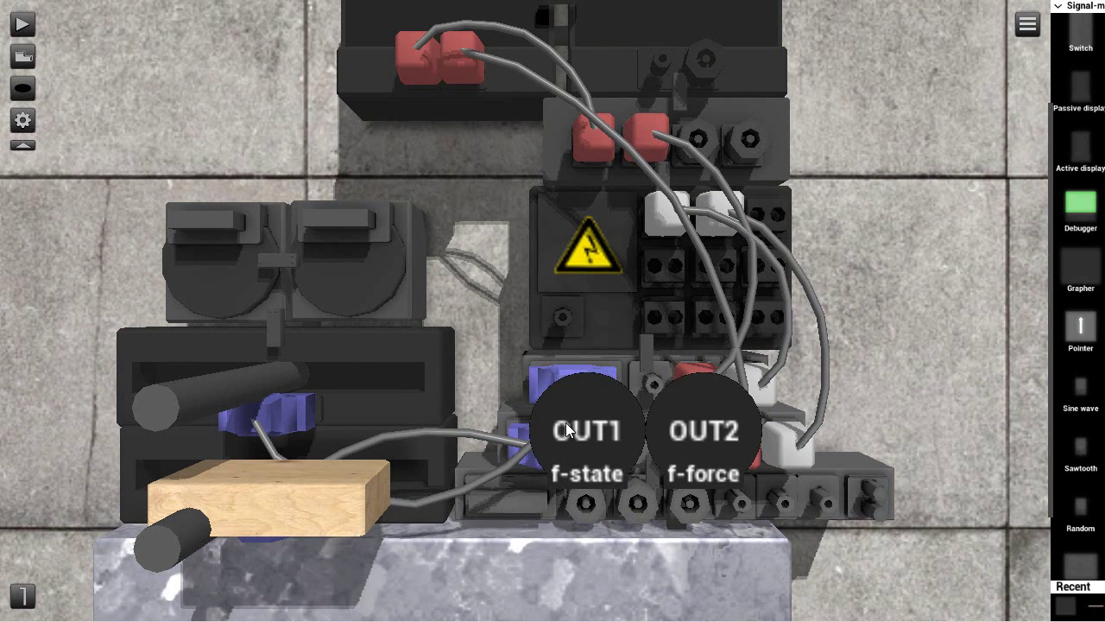
pyautogui.click(606, 432)
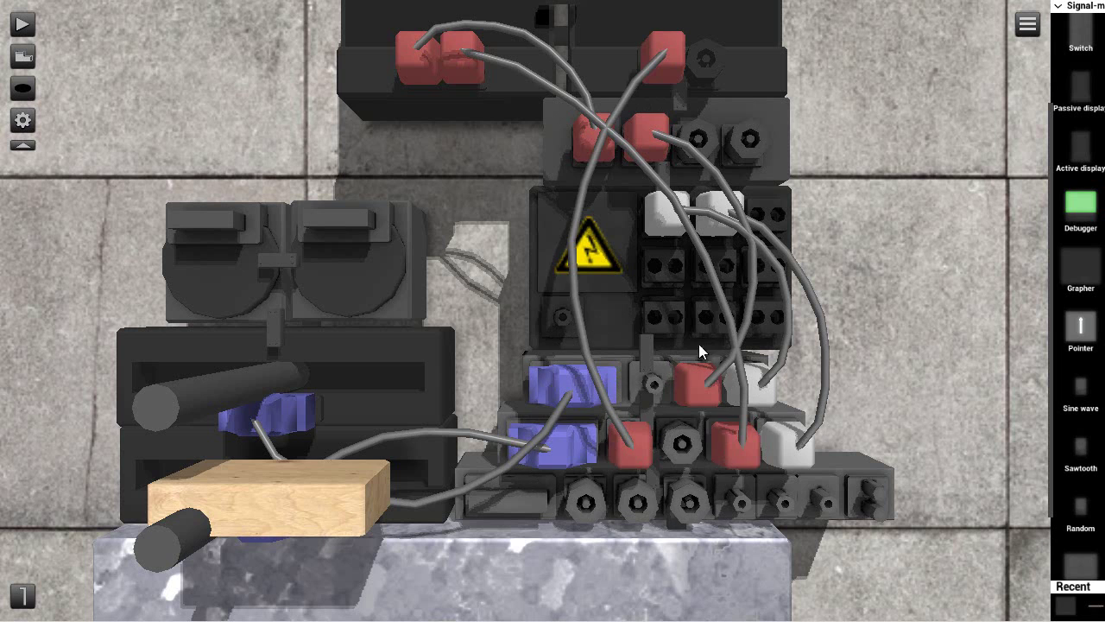
# Step: Run the simulation, move the RC Basic's slider to its middle, and compare the control and feedback graphs
pyautogui.click(21, 27)
pyautogui.scroll(2, 294, 110)
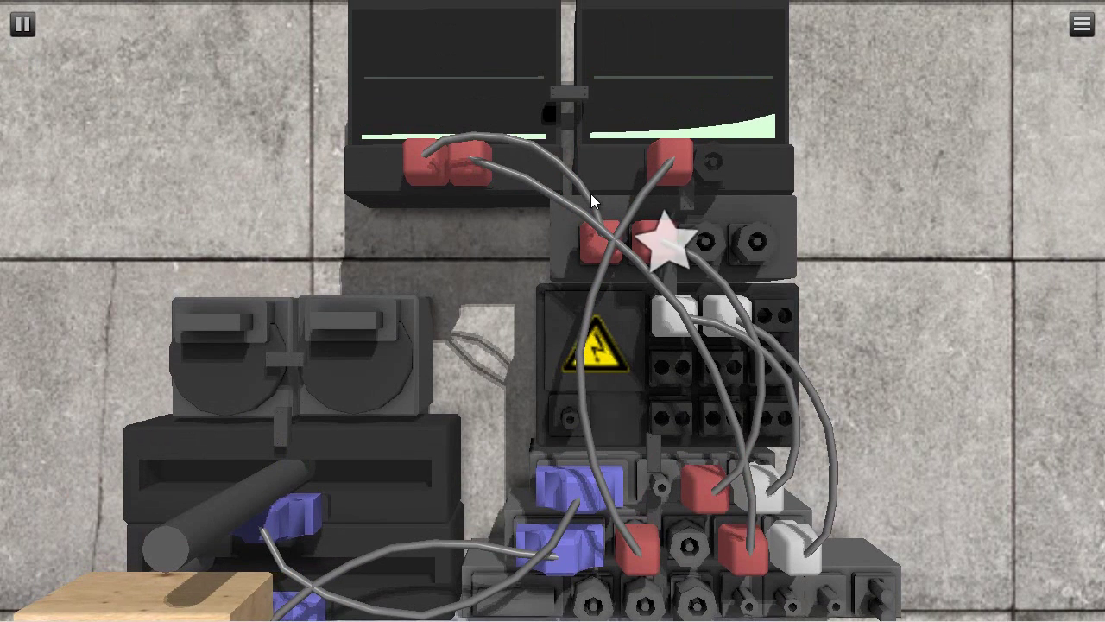
pyautogui.click(743, 247)
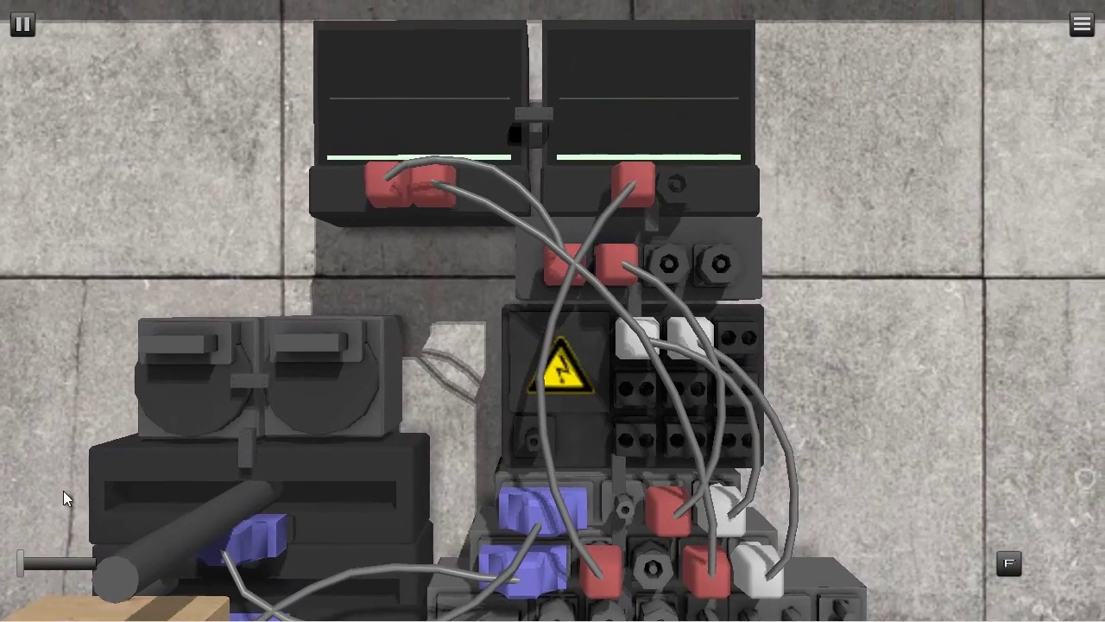
pyautogui.scroll(-5, 63, 490)
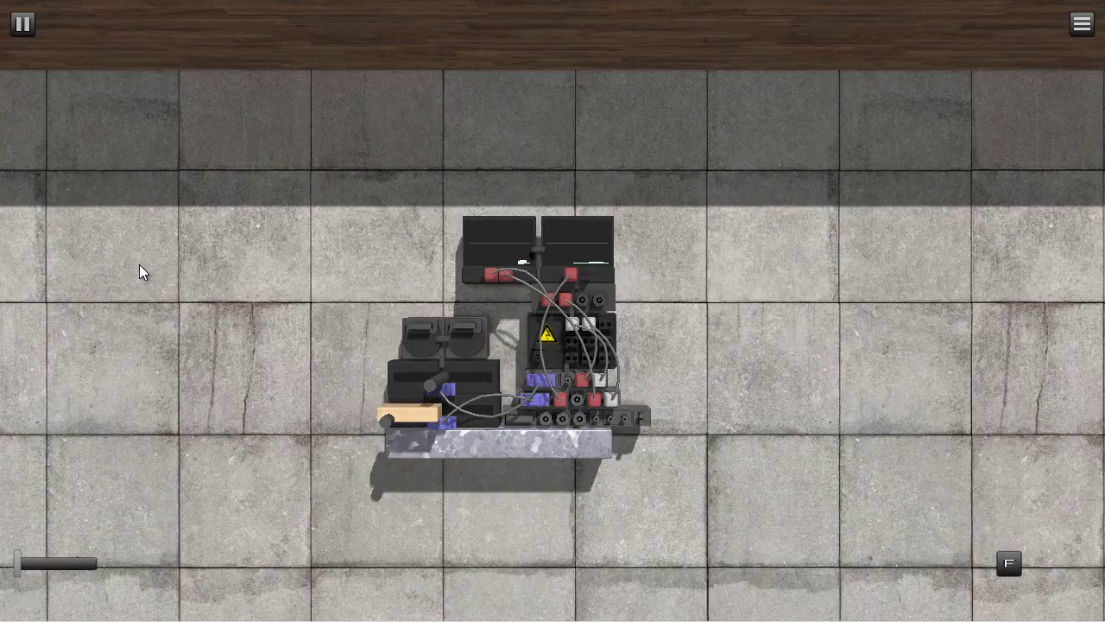
pyautogui.scroll(2, 233, 333)
pyautogui.moveTo(17, 563); pyautogui.dragTo(56, 559)
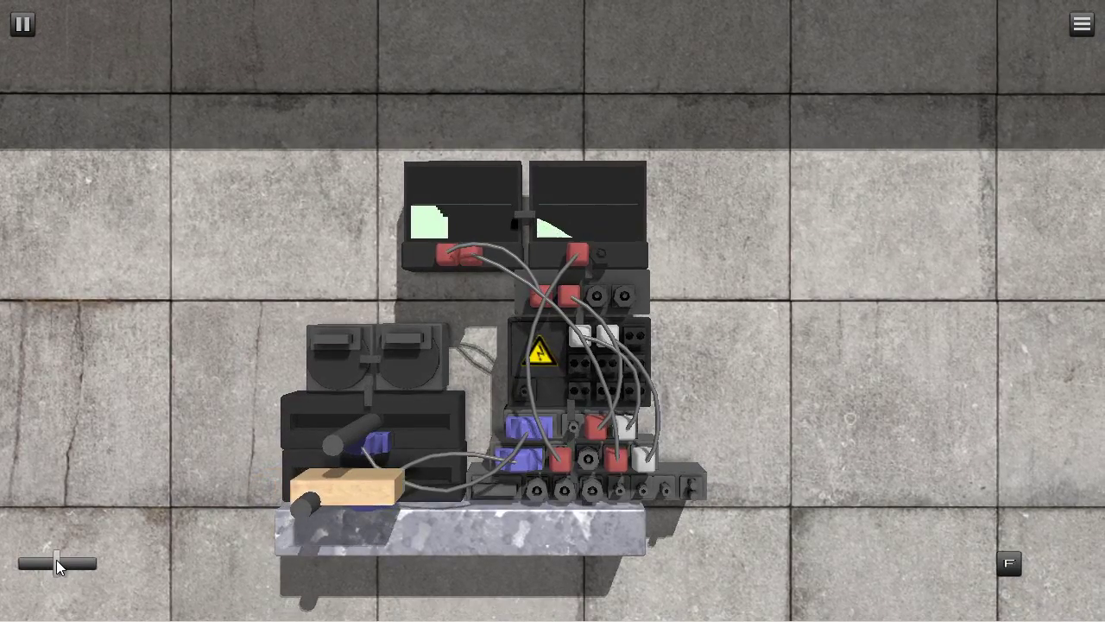
pyautogui.scroll(3, 182, 320)
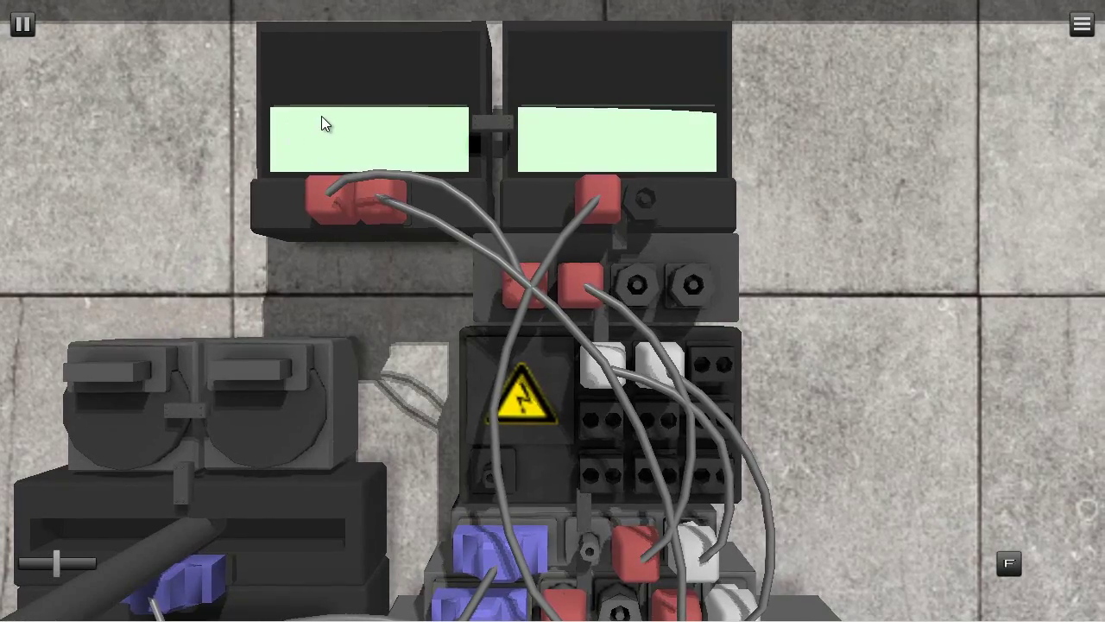
pyautogui.moveTo(171, 130); pyautogui.dragTo(167, 233)
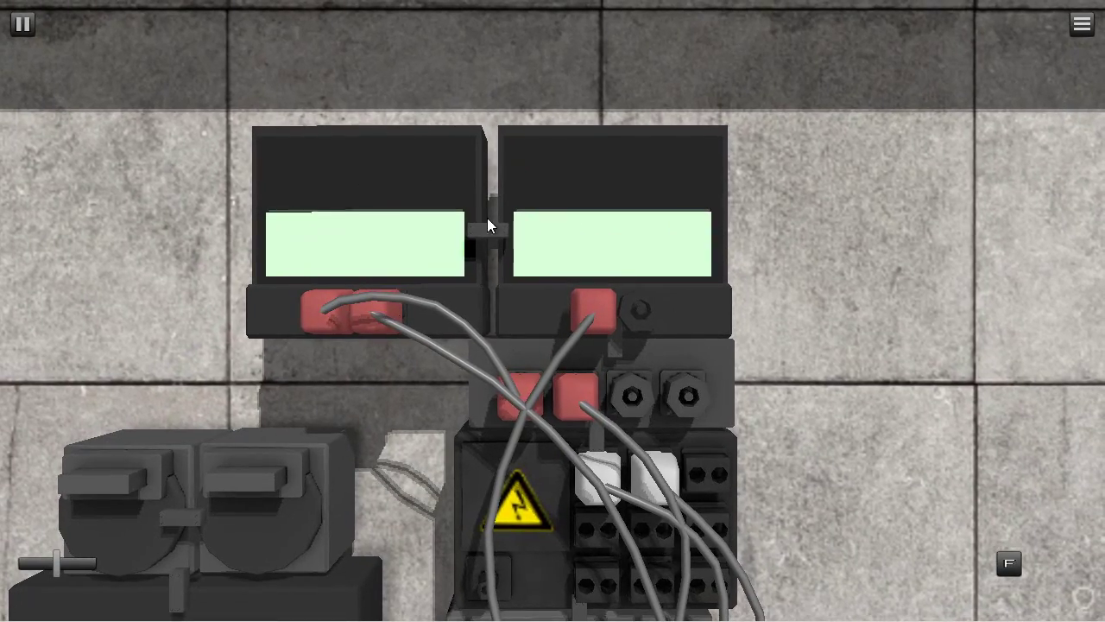
# Step: Swing the RC Basic's slider back and forth up to its high end, compare both graphs, and end the simulation
pyautogui.scroll(-5, 83, 496)
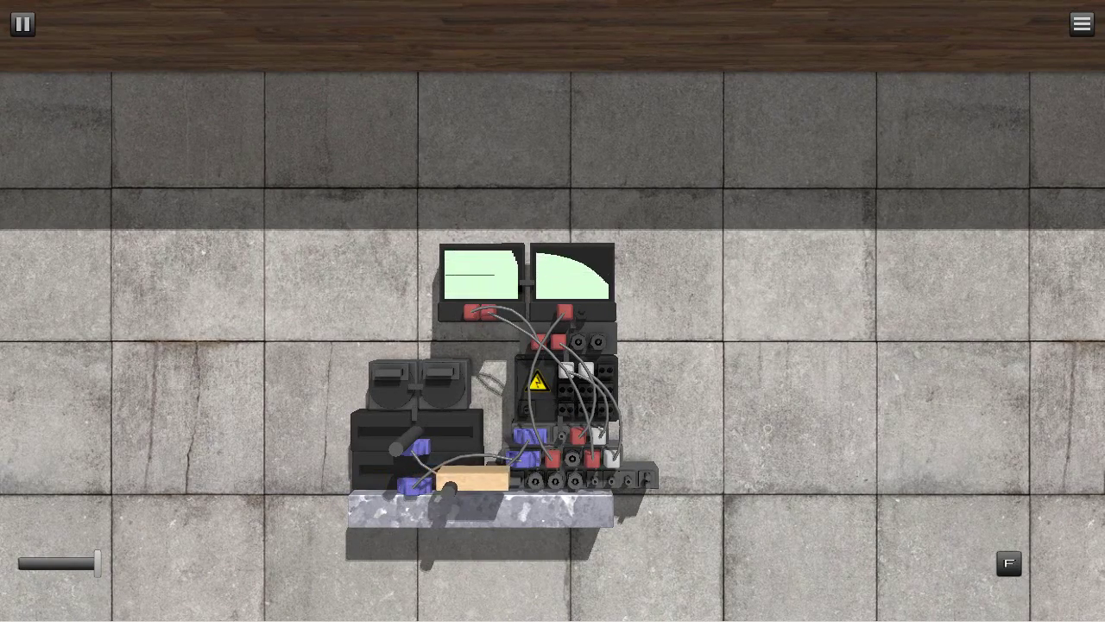
pyautogui.moveTo(93, 592); pyautogui.dragTo(113, 577)
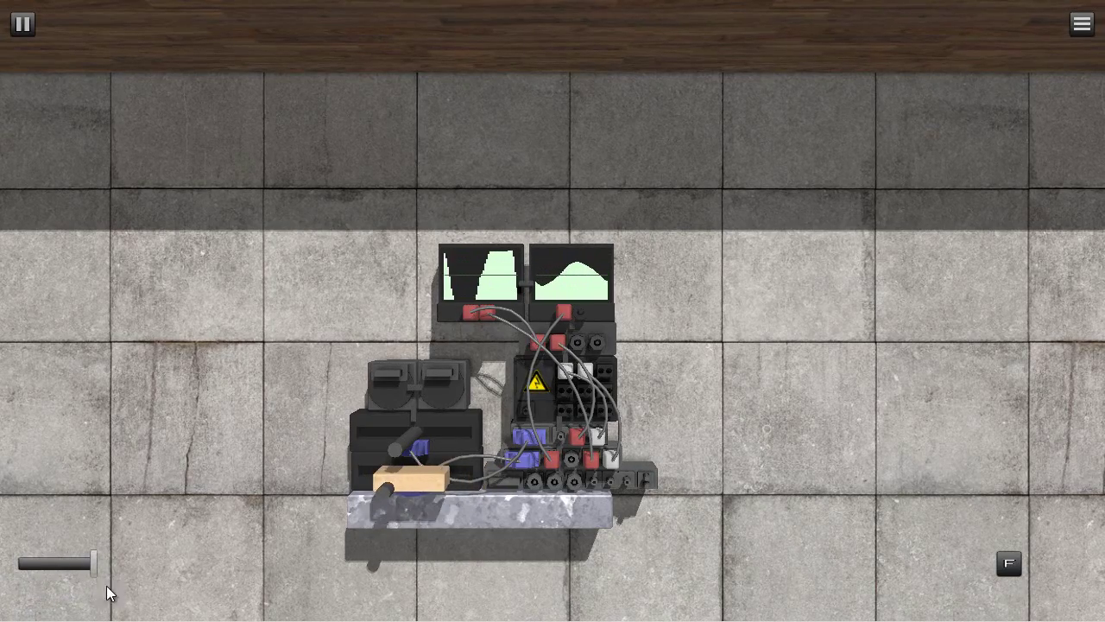
pyautogui.moveTo(98, 584)
pyautogui.mouseDown()
pyautogui.moveTo(19, 588)
pyautogui.moveTo(112, 602)
pyautogui.mouseUp()
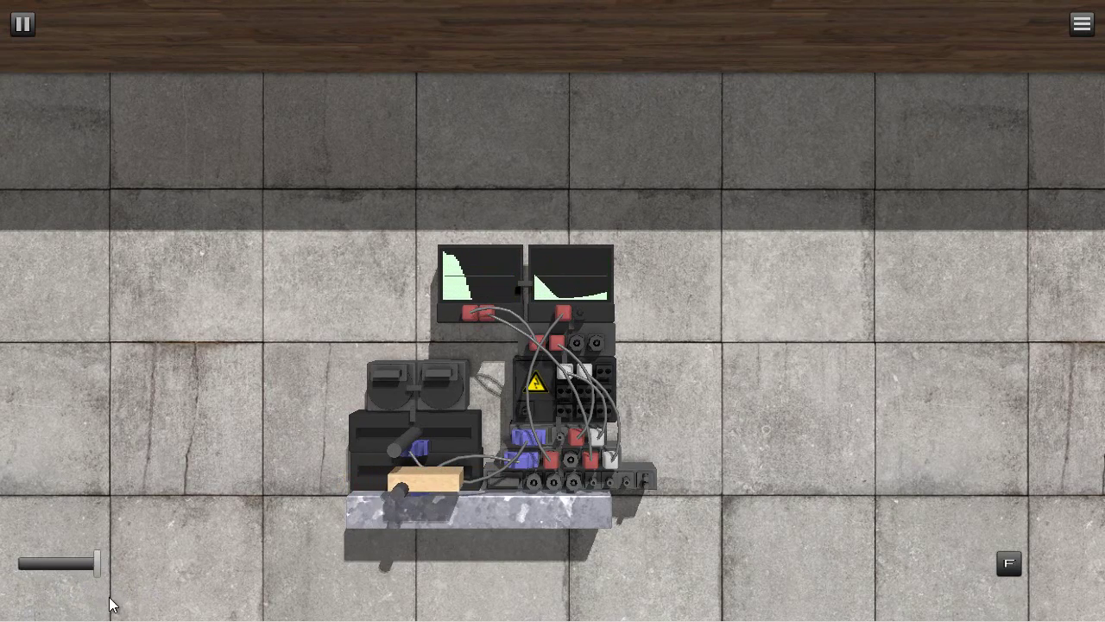
pyautogui.click(24, 25)
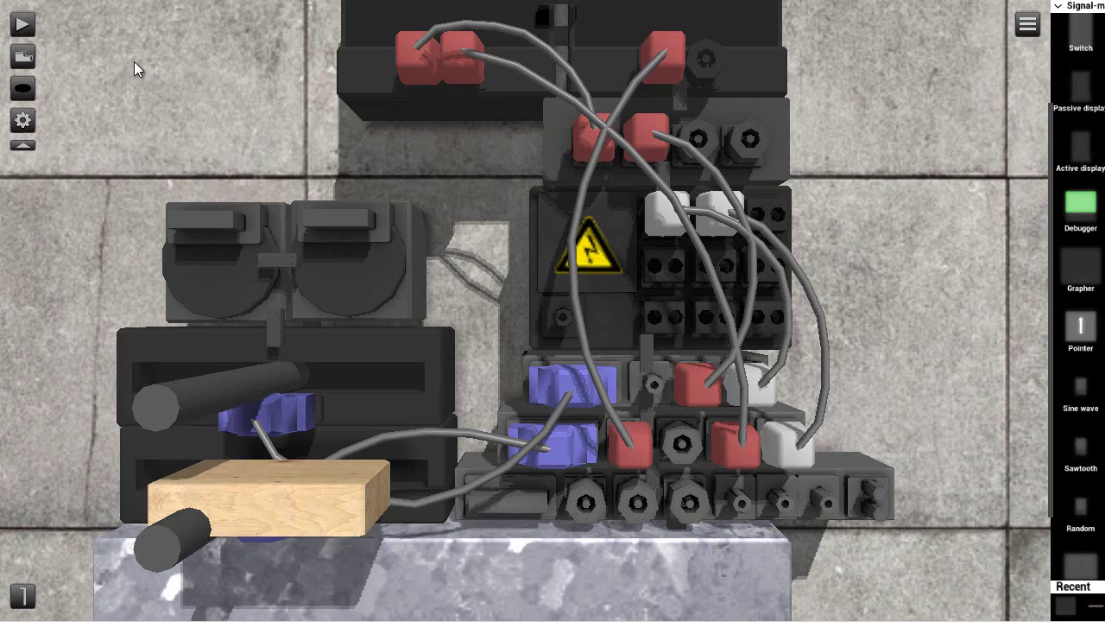
# Step: Raise the Power Supply's voltage close to its maximum and select the Linear Servo
pyautogui.click(642, 250)
pyautogui.click(259, 590)
pyautogui.click(432, 443)
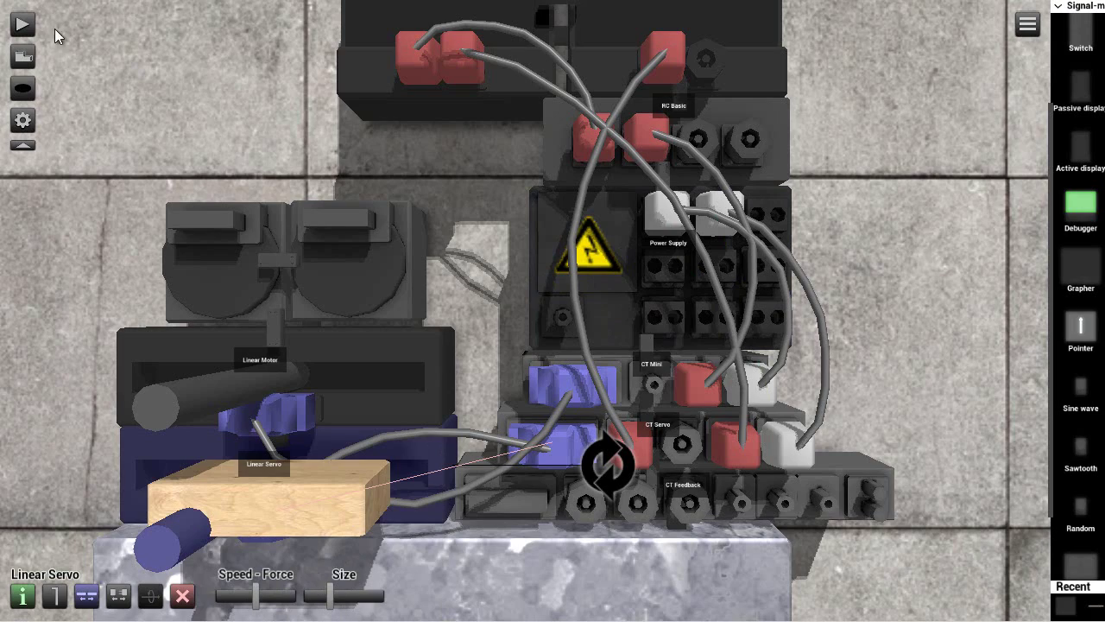
# Step: Rerun the simulation, move the RC Basic's slider to its high end, and examine how the feedback graph follows the control graph
pyautogui.click(24, 25)
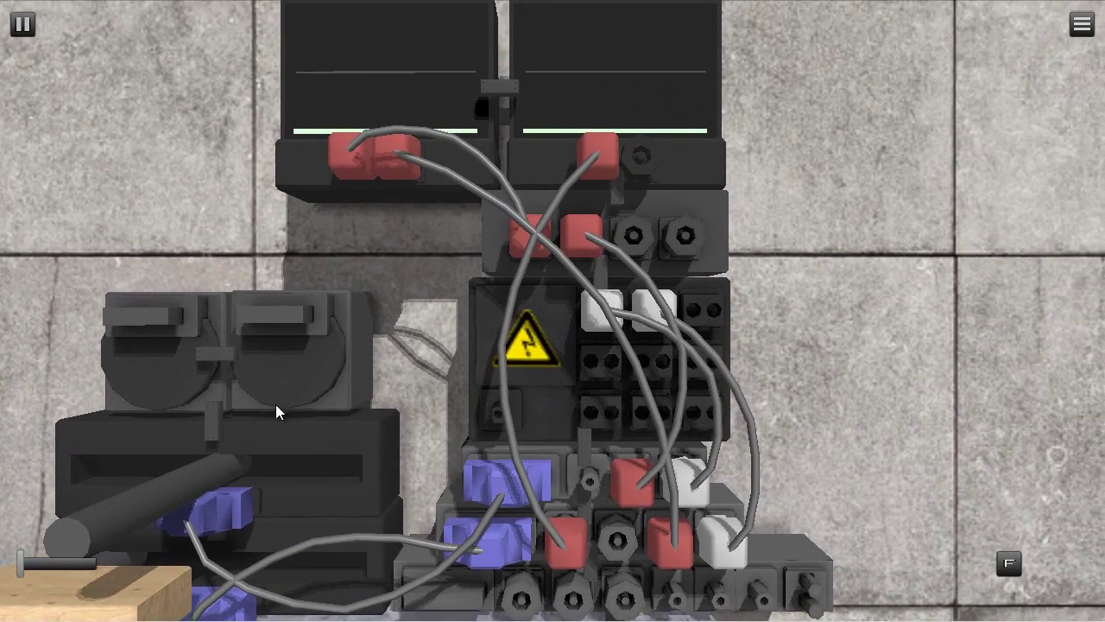
pyautogui.moveTo(57, 558)
pyautogui.mouseDown()
pyautogui.moveTo(48, 546)
pyautogui.moveTo(63, 544)
pyautogui.moveTo(38, 532)
pyautogui.moveTo(58, 534)
pyautogui.moveTo(29, 541)
pyautogui.moveTo(113, 543)
pyautogui.moveTo(128, 514)
pyautogui.moveTo(29, 502)
pyautogui.moveTo(37, 521)
pyautogui.moveTo(55, 501)
pyautogui.moveTo(19, 499)
pyautogui.moveTo(9, 513)
pyautogui.mouseUp()
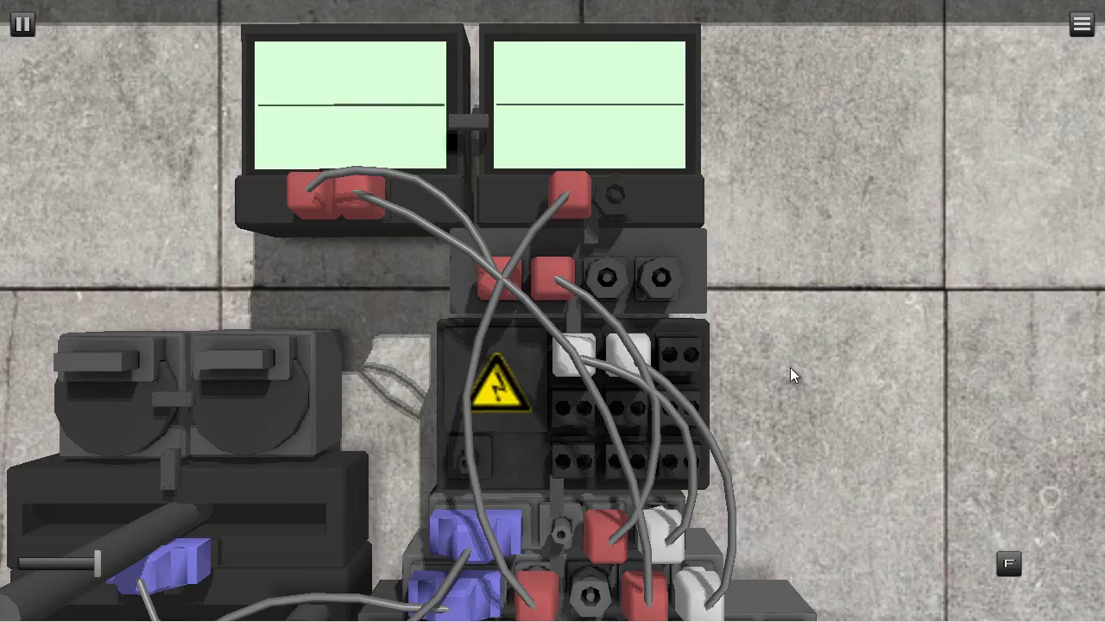
pyautogui.scroll(-3, 790, 367)
pyautogui.moveTo(801, 377); pyautogui.dragTo(848, 362)
pyautogui.scroll(3, 854, 378)
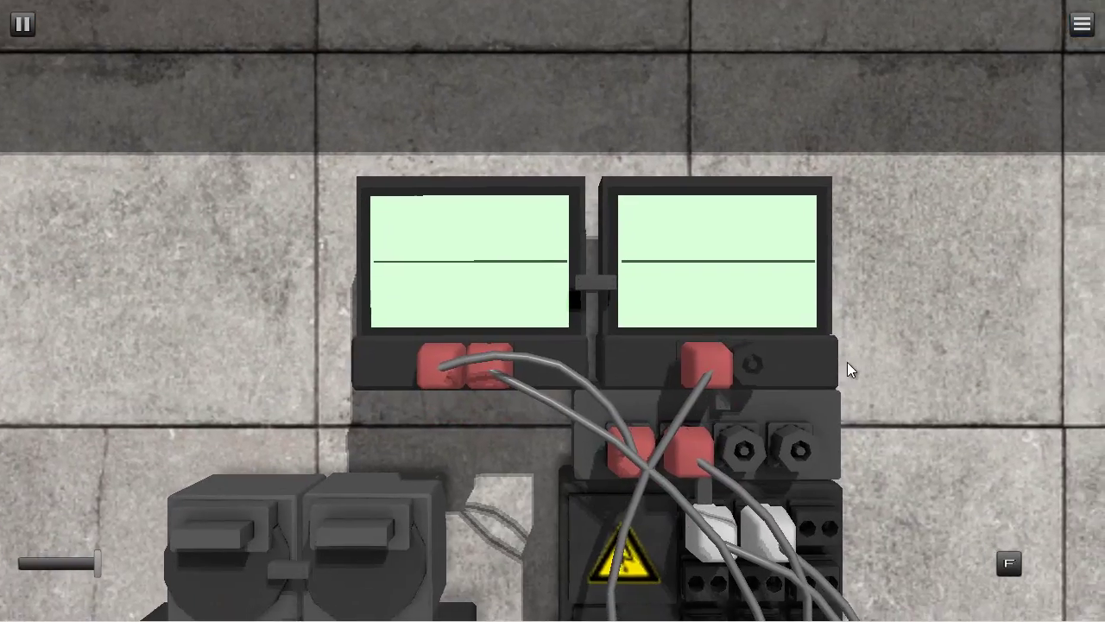
pyautogui.scroll(-3, 847, 370)
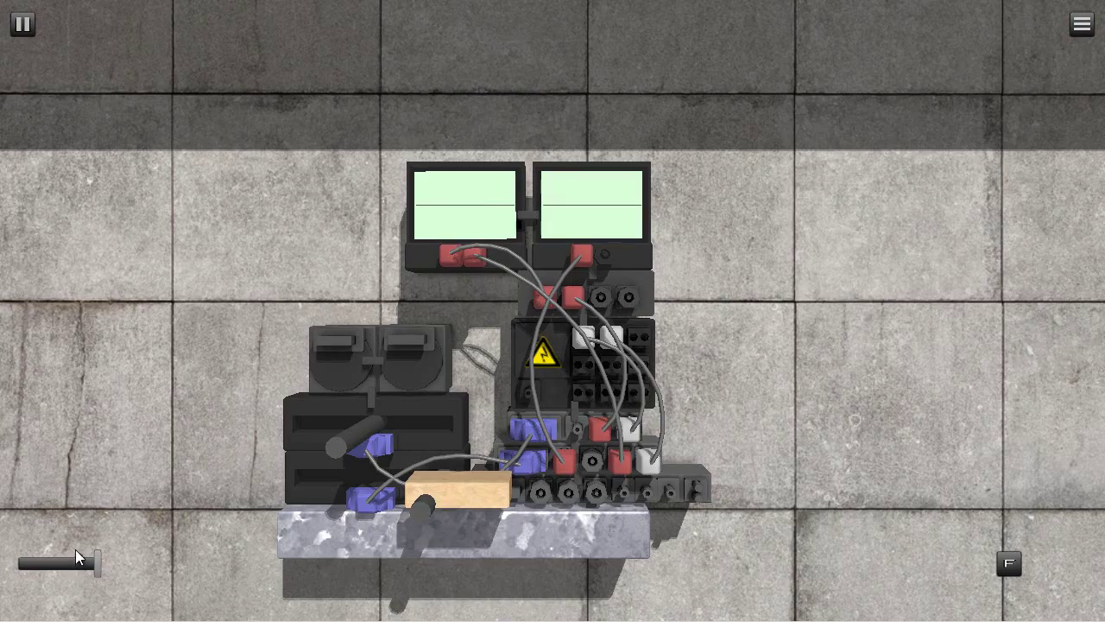